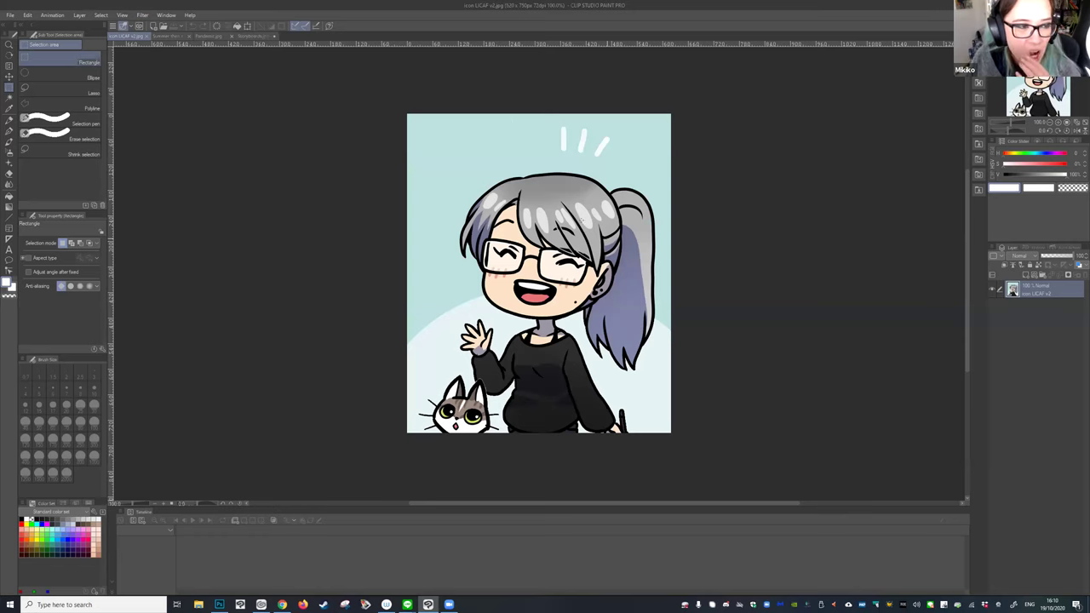
# Look through the open artworks: the Summer then-and-now comic, the Pandemic comic and the storyboards.
pyautogui.click(170, 38)
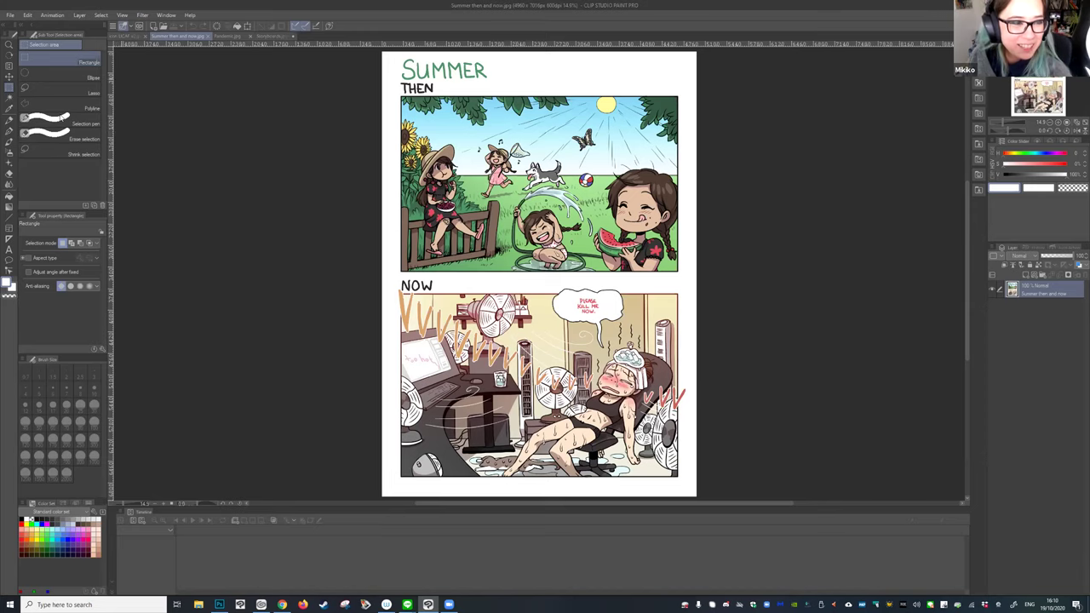
pyautogui.click(230, 39)
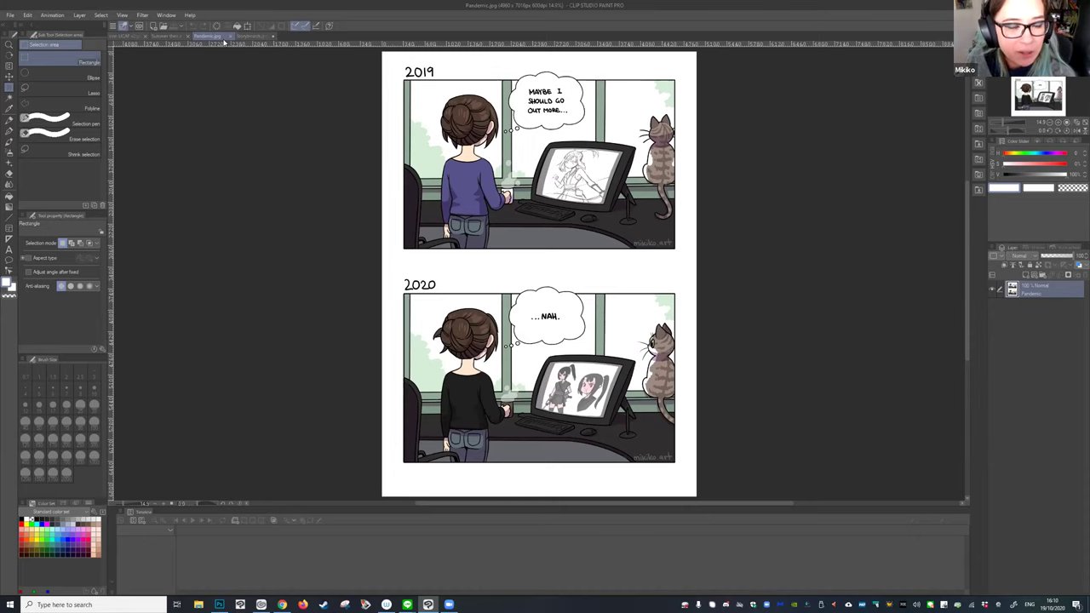
pyautogui.hotkey('ctrl', 'Tab')
pyautogui.hotkey('ctrl', 'Tab')
pyautogui.hotkey('ctrl', 'Tab')
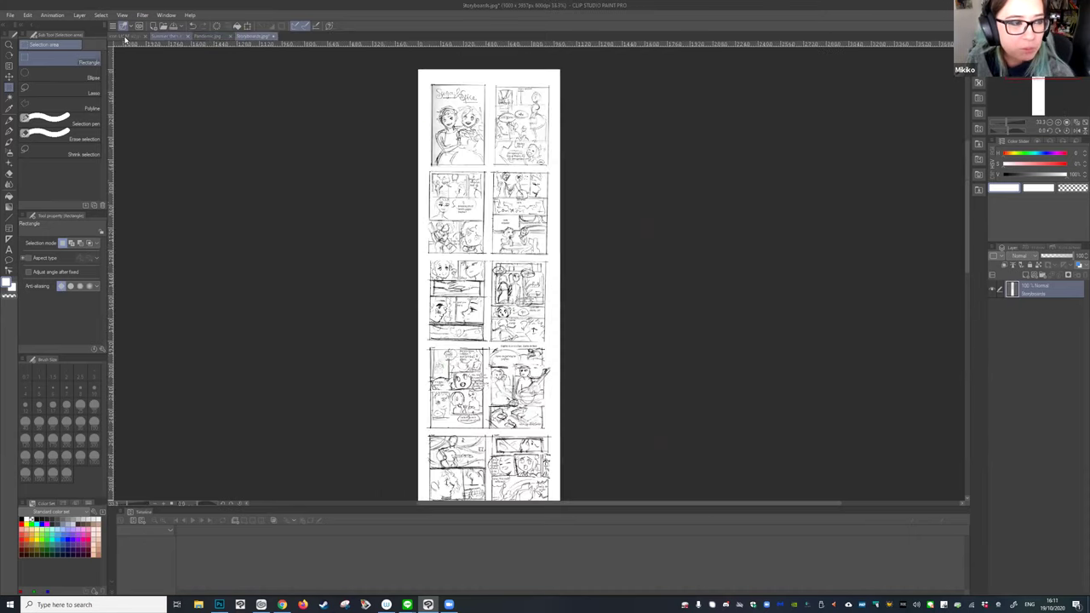
pyautogui.hotkey('ctrl', 'Tab')
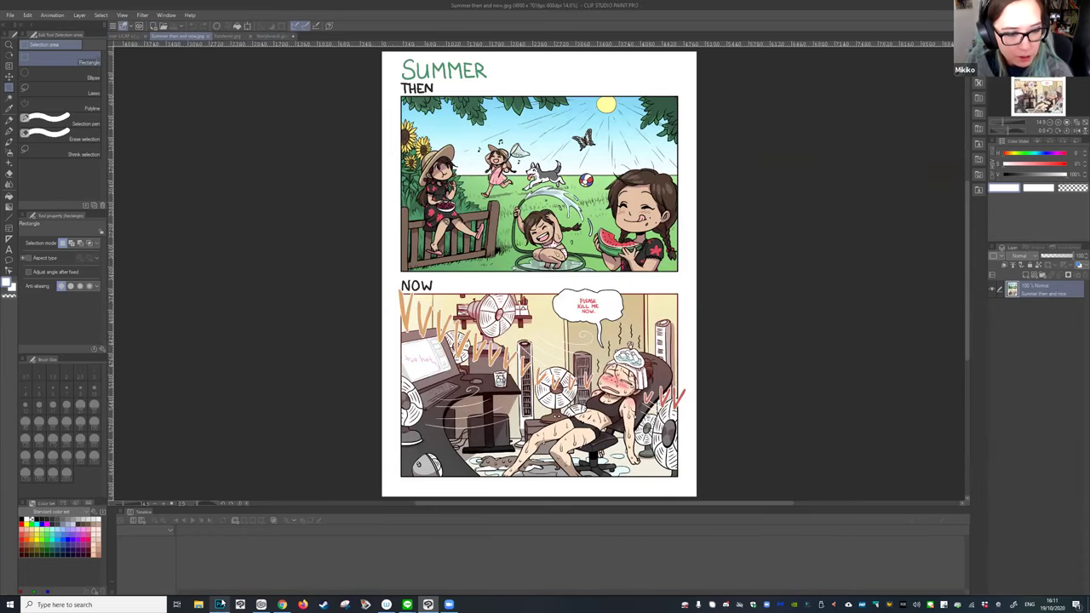
# Switch to Photoshop and view the Emilea illustration, the dullahan painting and the pixel-art idle animation file.
pyautogui.click(220, 604)
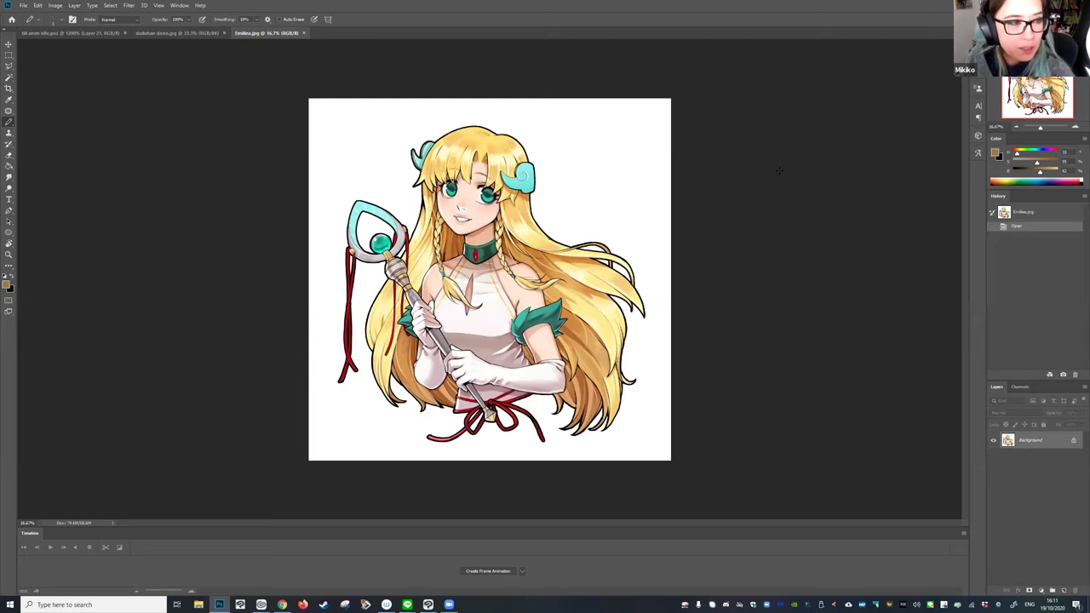
pyautogui.hotkey('ctrl', 'shift', 'Tab')
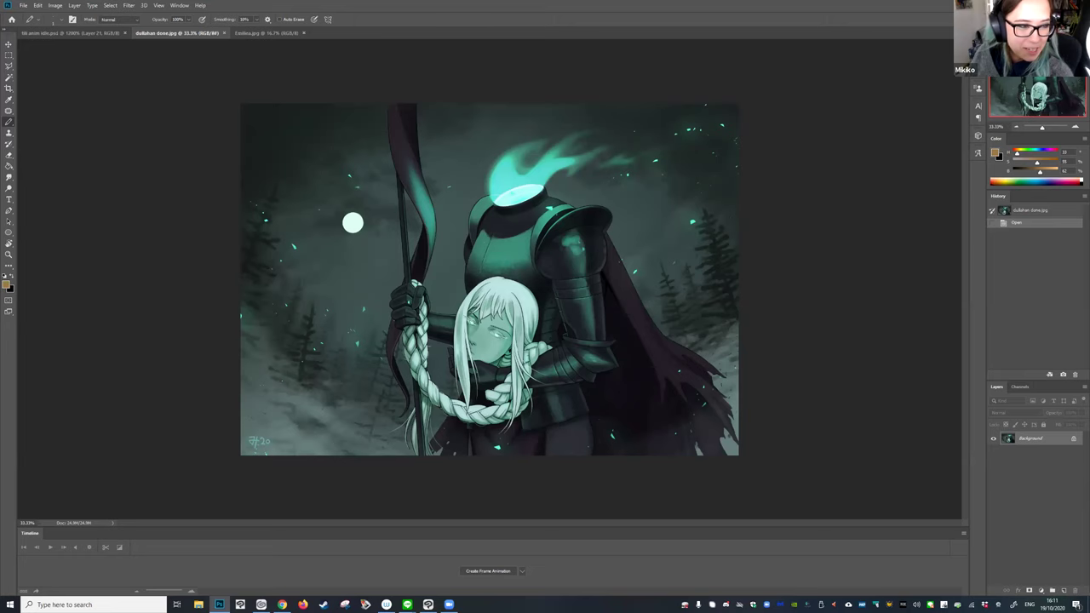
pyautogui.click(66, 34)
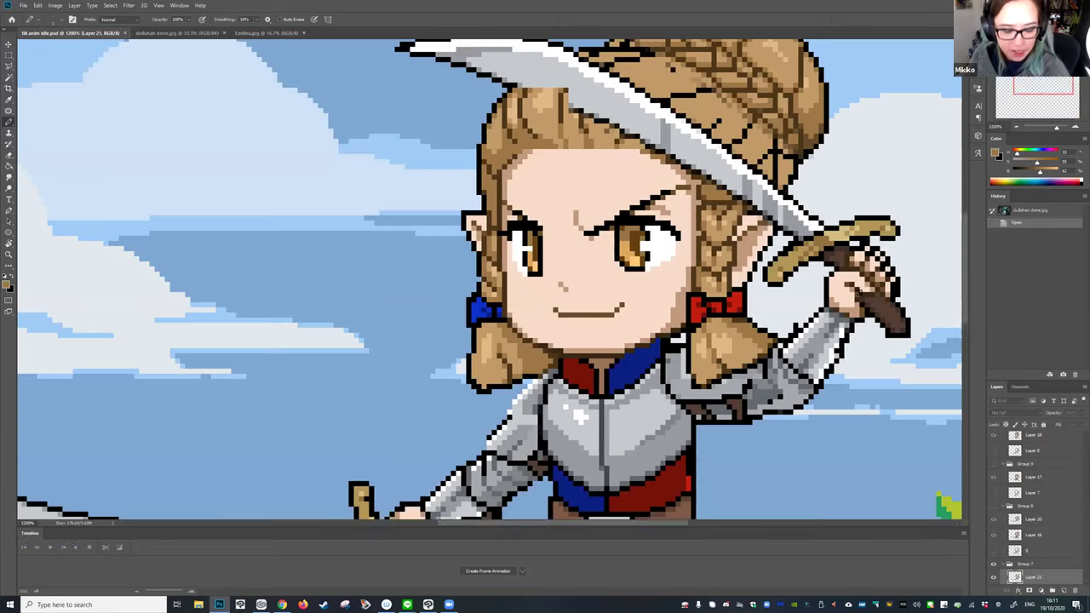
# Play back the pixel-art idle animation with the whole scene in view, and stop it.
pyautogui.scroll(-3, 861, 295)
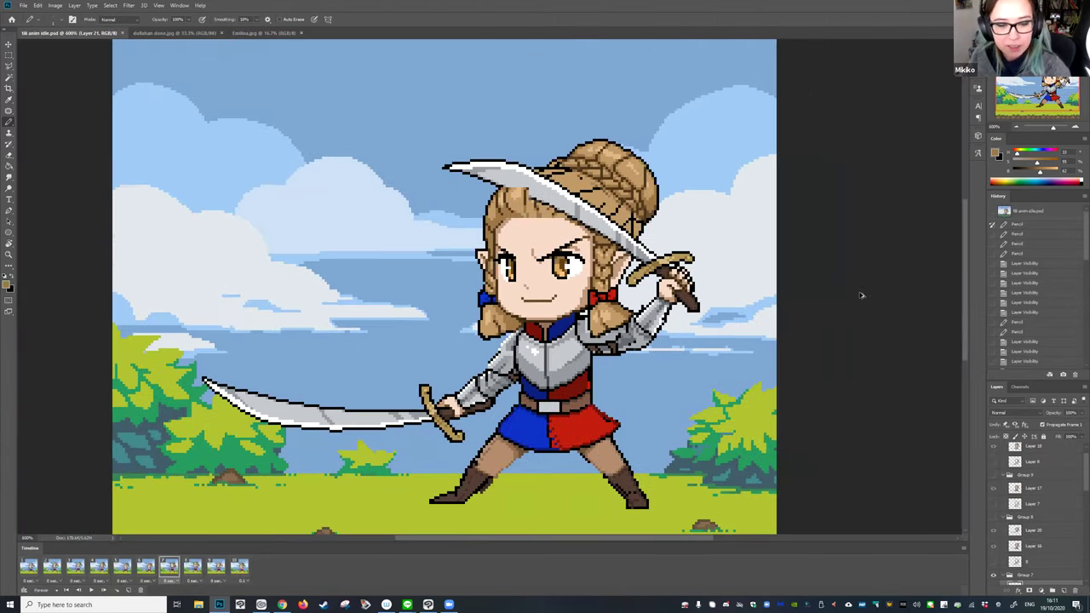
pyautogui.scroll(-1, 861, 296)
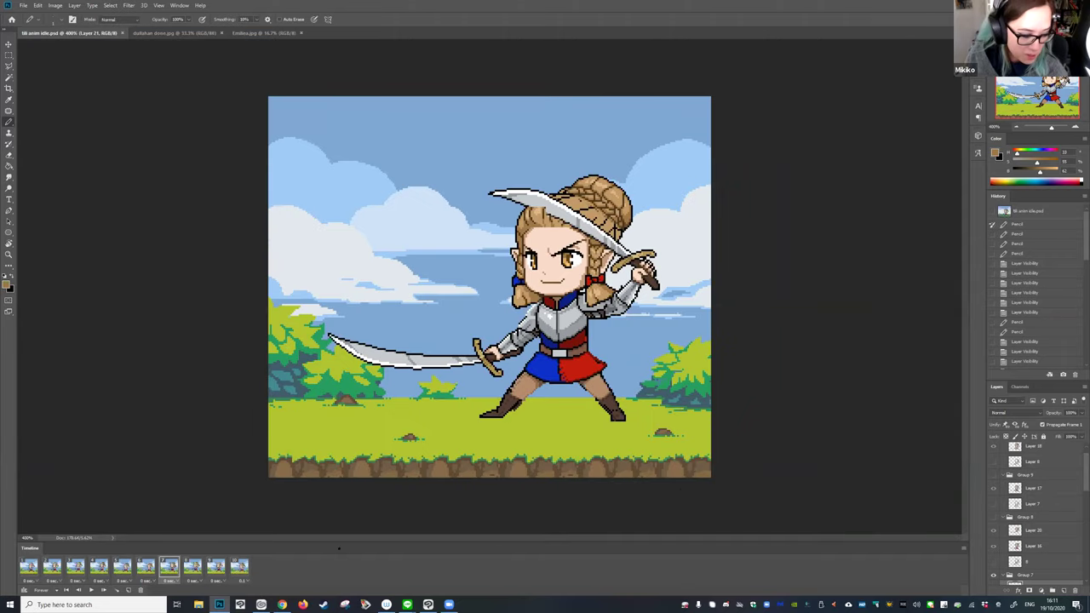
pyautogui.press('space')
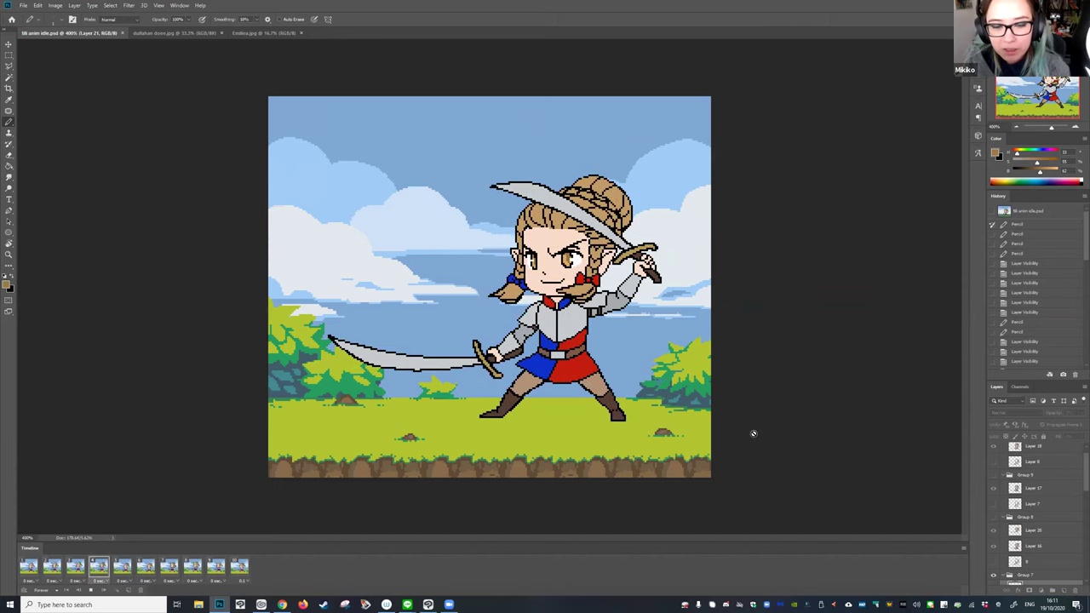
pyautogui.press('space')
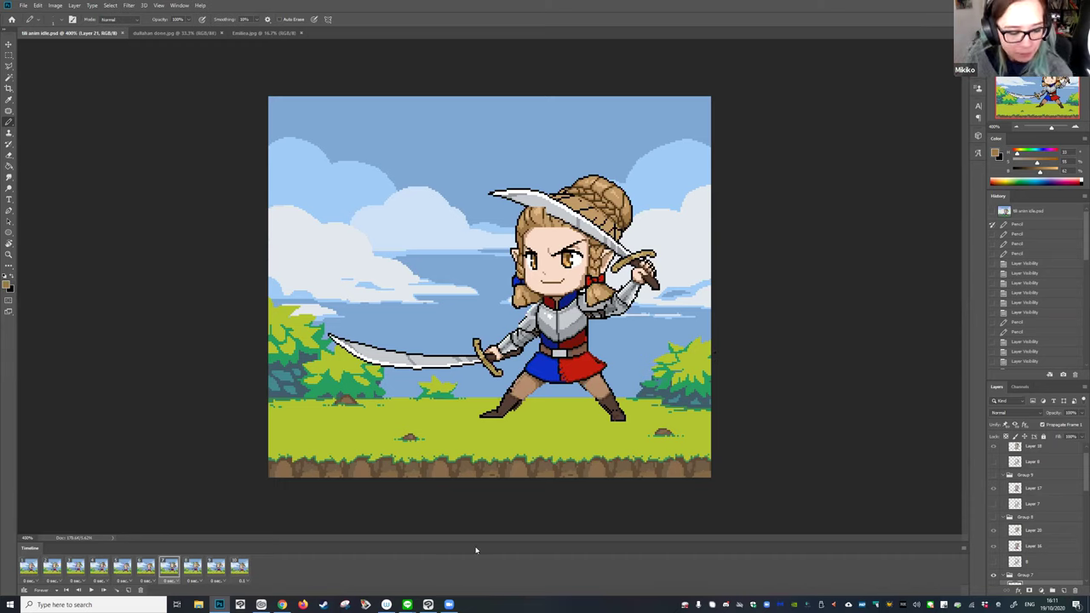
# Show the Emilea illustration again and switch back to Clip Studio Paint.
pyautogui.click(183, 33)
pyautogui.click(246, 34)
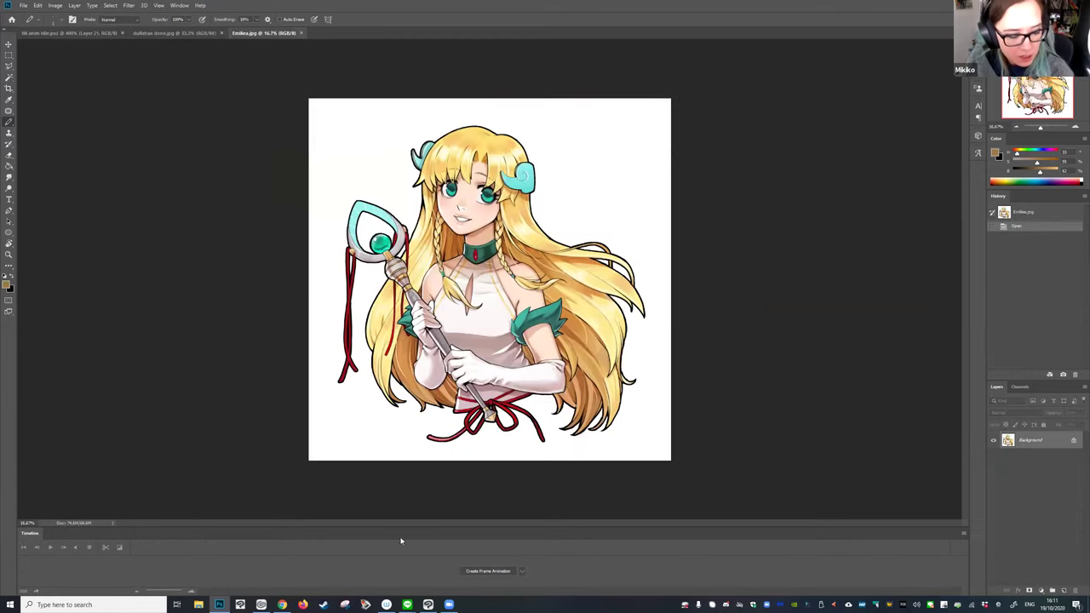
pyautogui.click(261, 605)
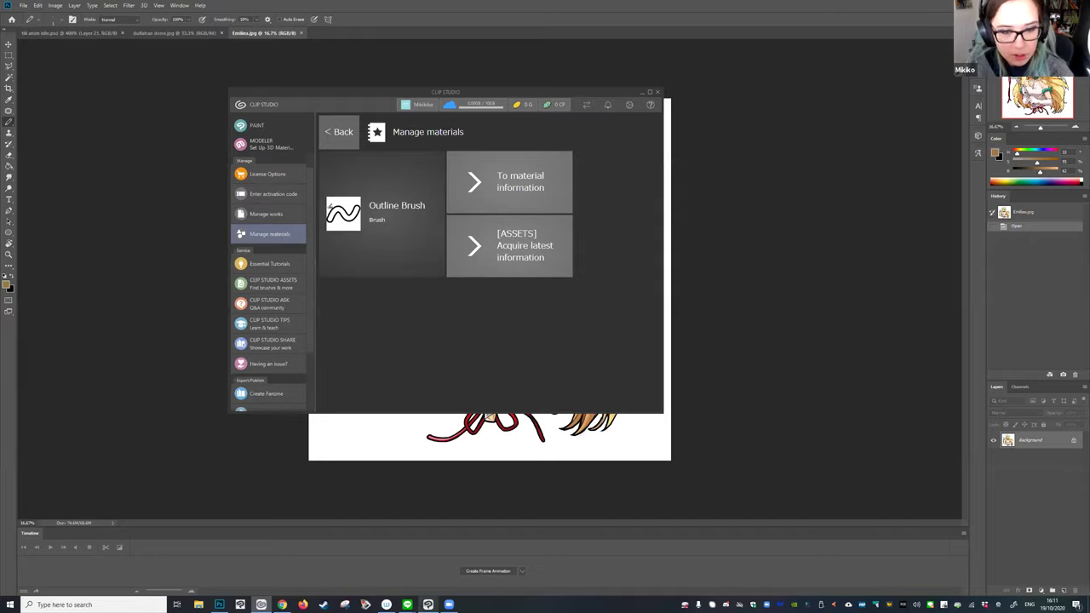
pyautogui.hotkey('alt', 'Tab')
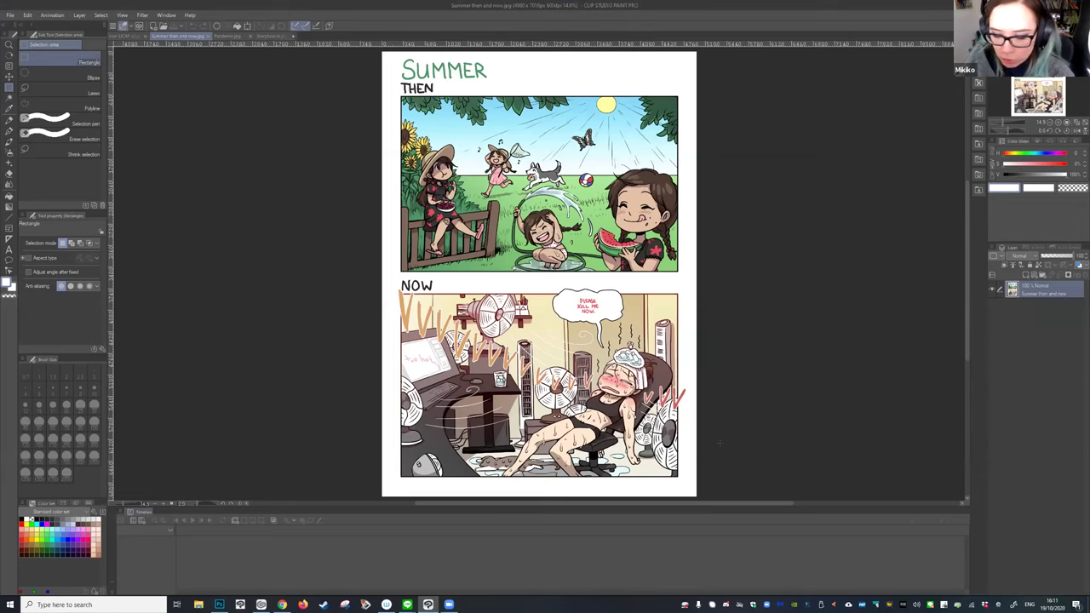
# Hide the Timeline palette to enlarge the canvas area and display the storyboards file.
pyautogui.rightClick(119, 513)
pyautogui.click(126, 504)
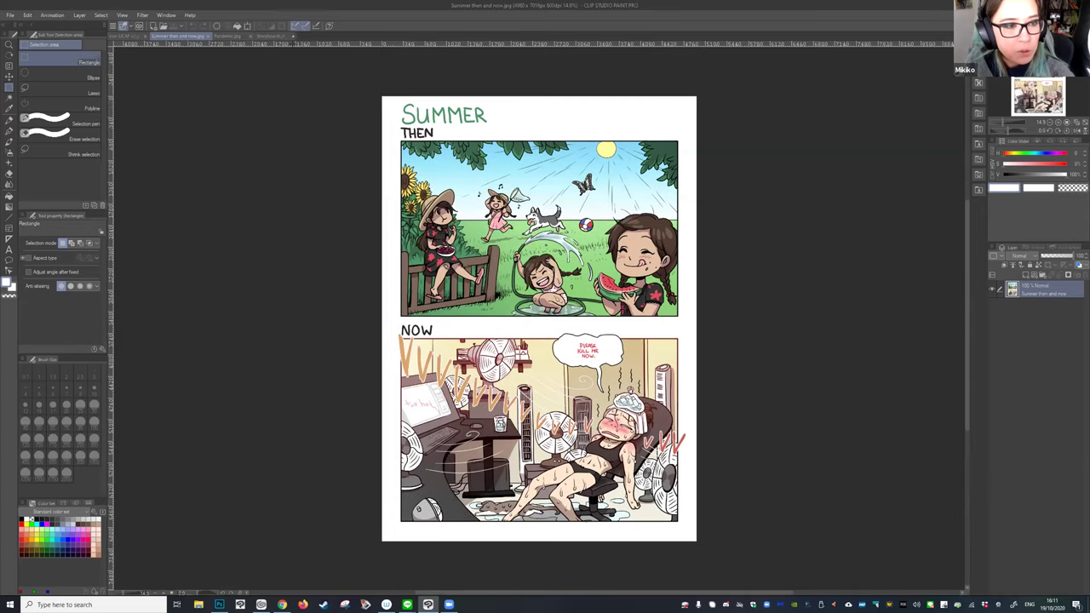
pyautogui.click(270, 37)
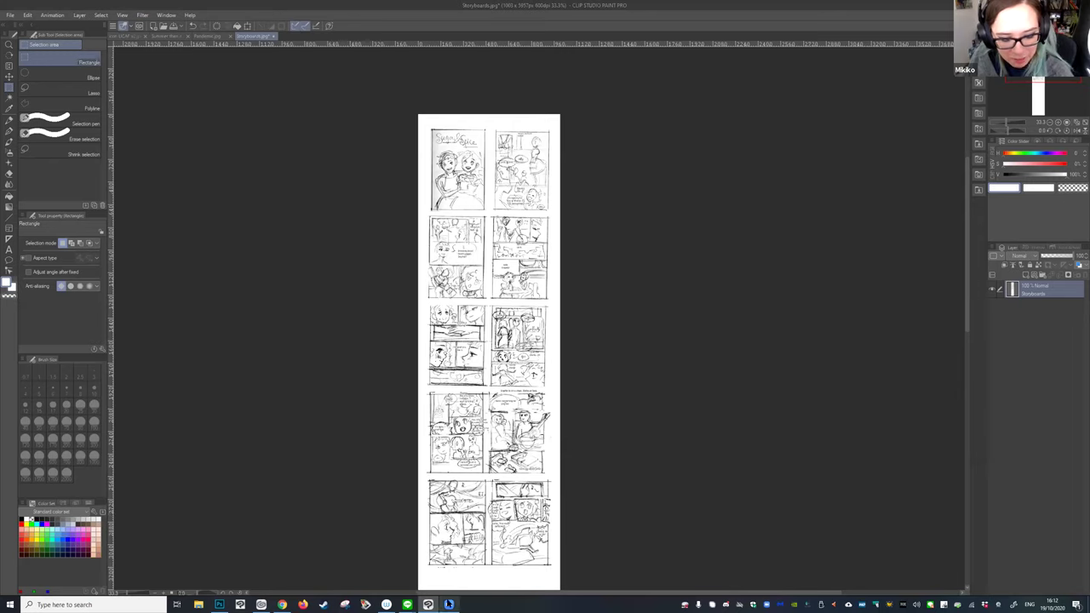
pyautogui.moveTo(449, 604)
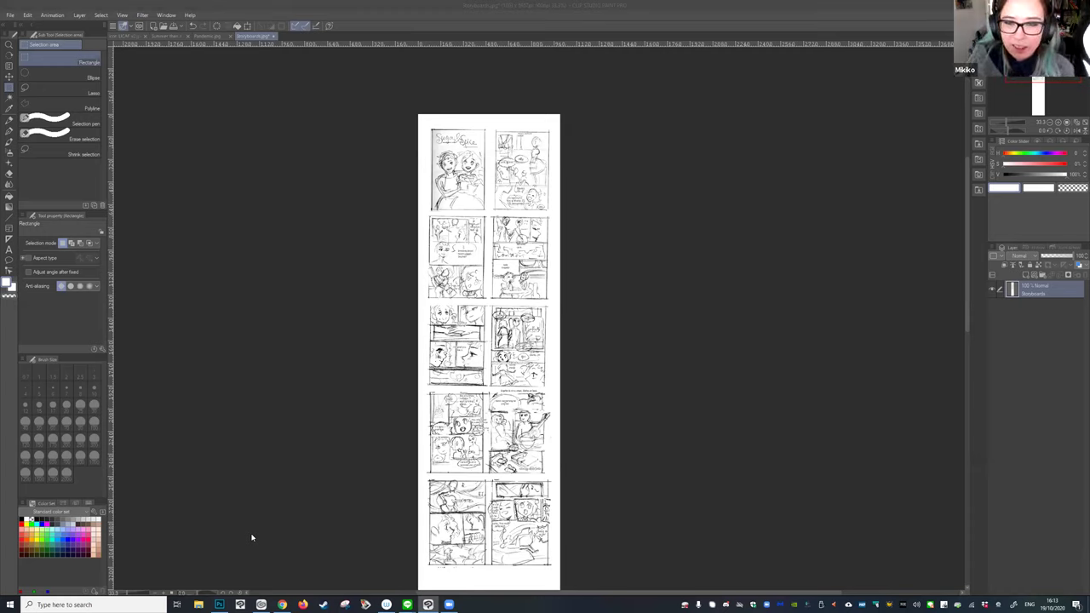
# Create a new illustration canvas of 1600 x 1200 px with a resolution of 300 dpi.
pyautogui.click(849, 14)
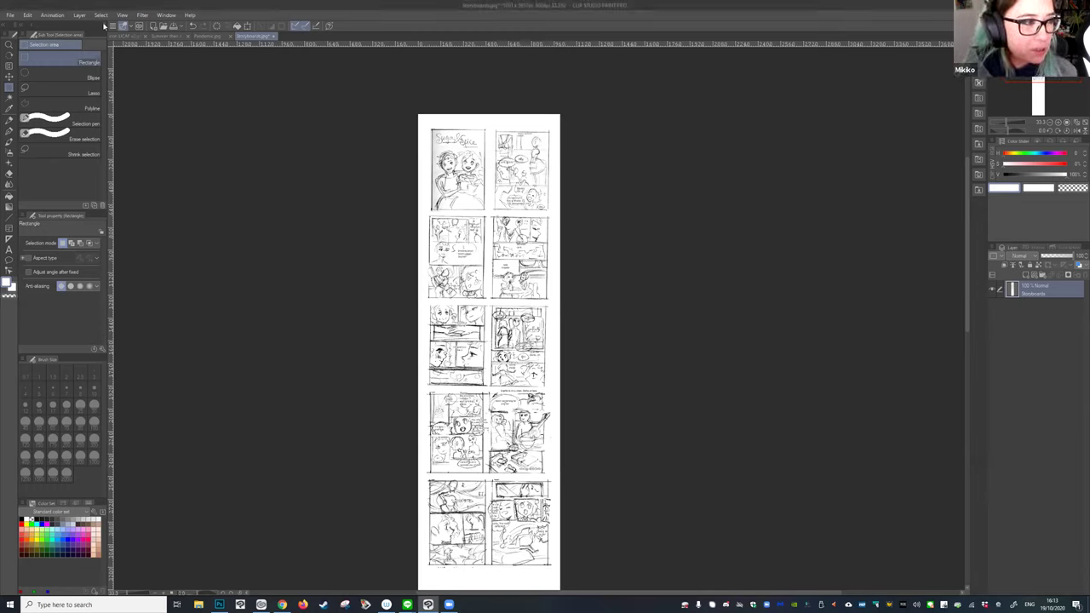
pyautogui.click(11, 16)
pyautogui.click(20, 27)
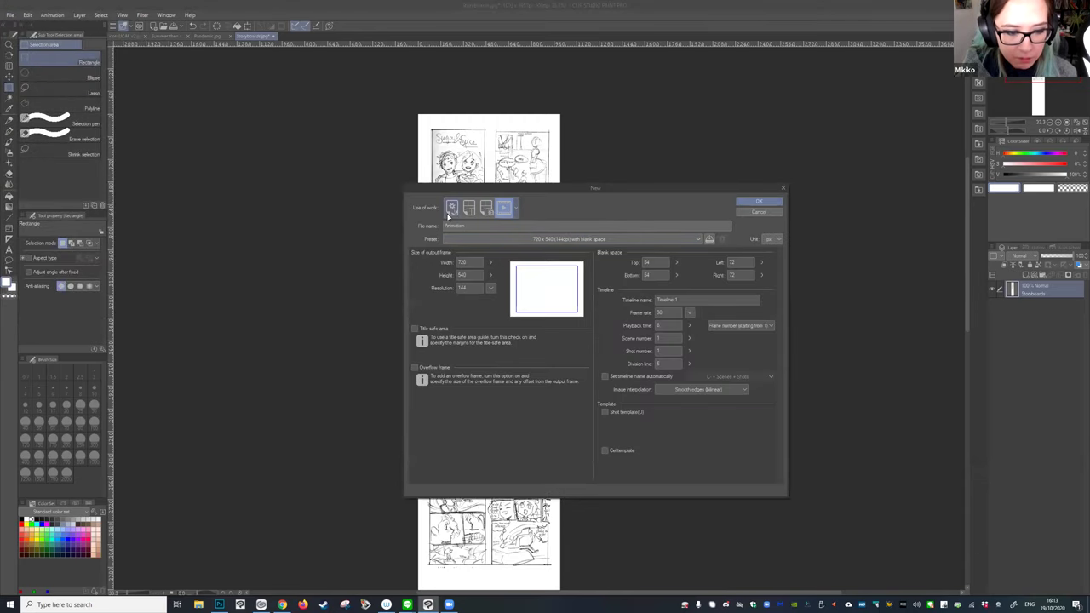
pyautogui.click(451, 208)
pyautogui.doubleClick(483, 290)
pyautogui.press('BackSpace')
pyautogui.write('300')
pyautogui.press('Return')
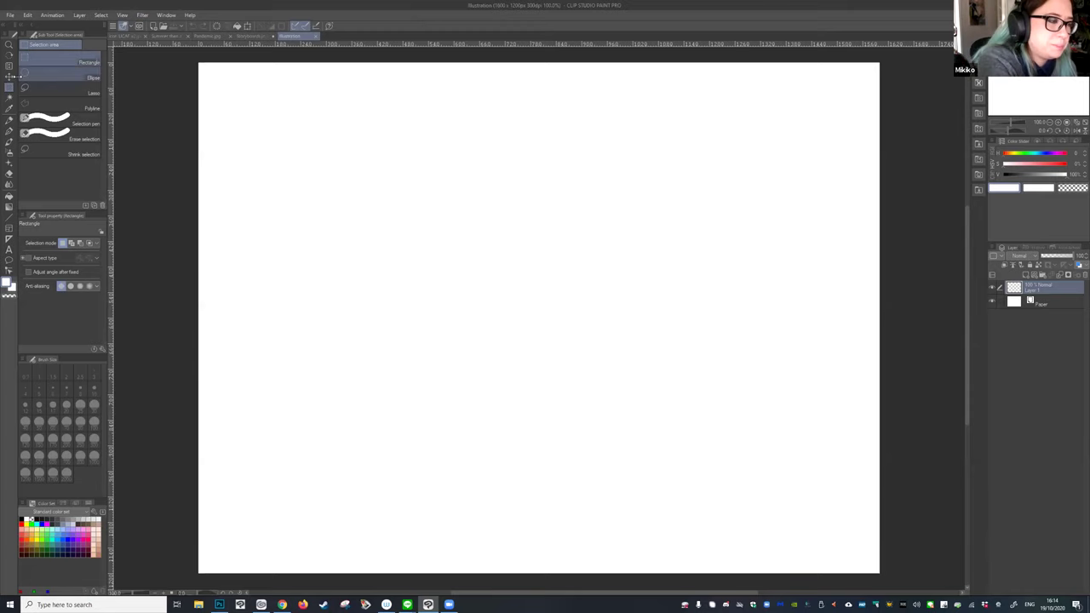
# Set up the G-pen with a brush size of 10 and black as the drawing colour.
pyautogui.click(8, 119)
pyautogui.click(8, 129)
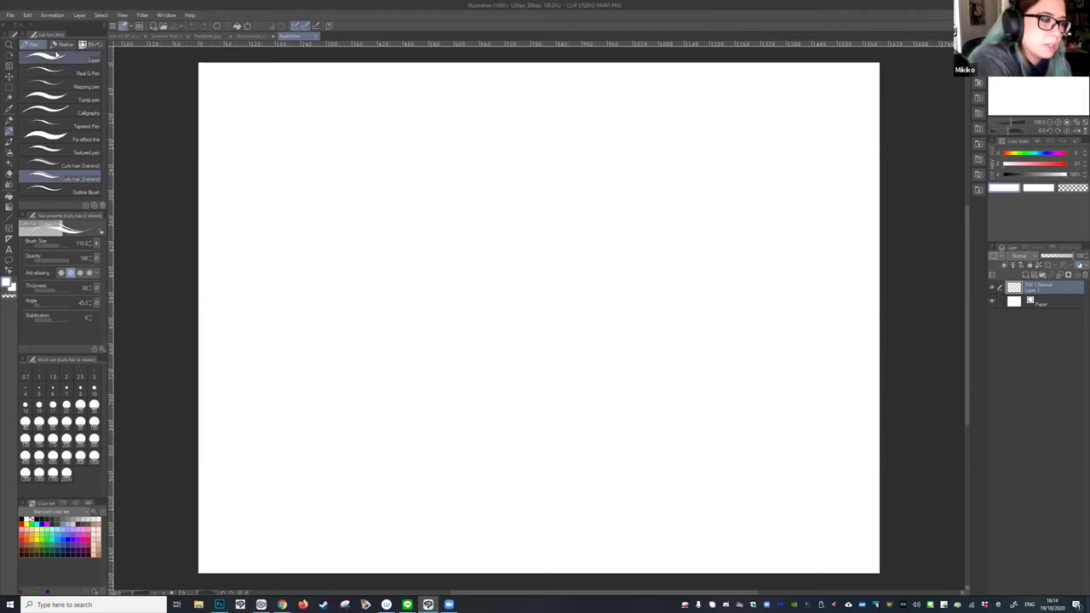
pyautogui.click(47, 58)
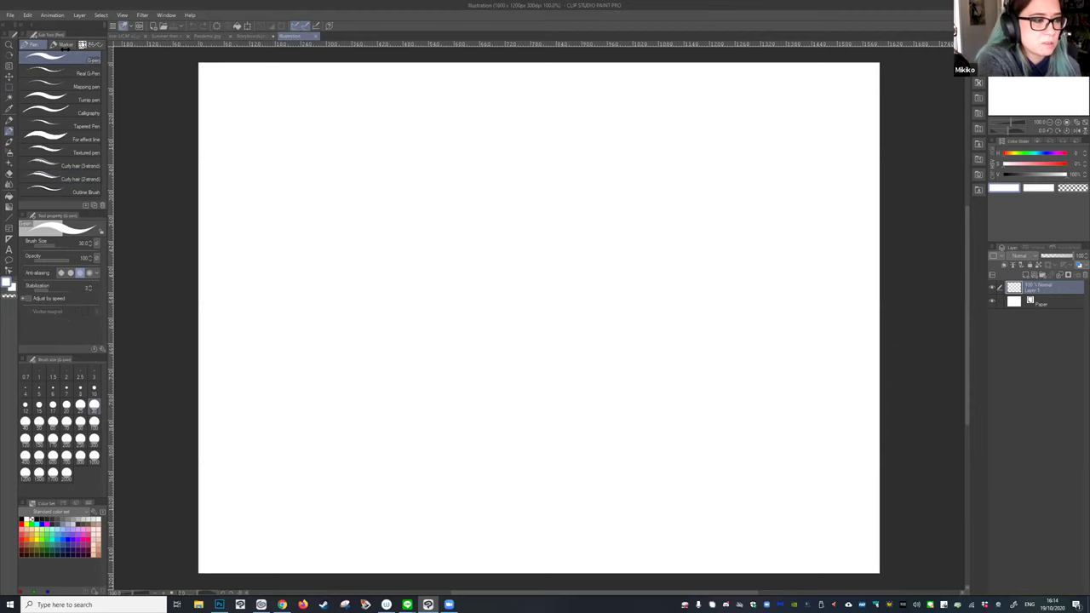
pyautogui.click(93, 390)
pyautogui.moveTo(589, 107); pyautogui.dragTo(596, 158)
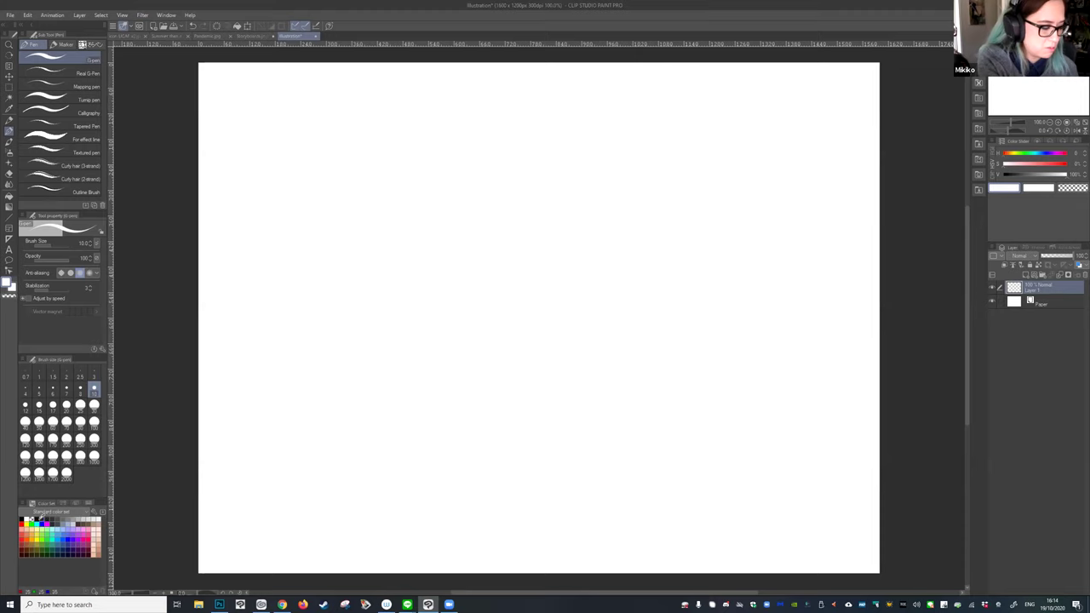
pyautogui.click(44, 517)
# Sketch a tall rectangular frame in the middle of the canvas, divided into an upper and a lower half.
pyautogui.moveTo(492, 133); pyautogui.dragTo(490, 183)
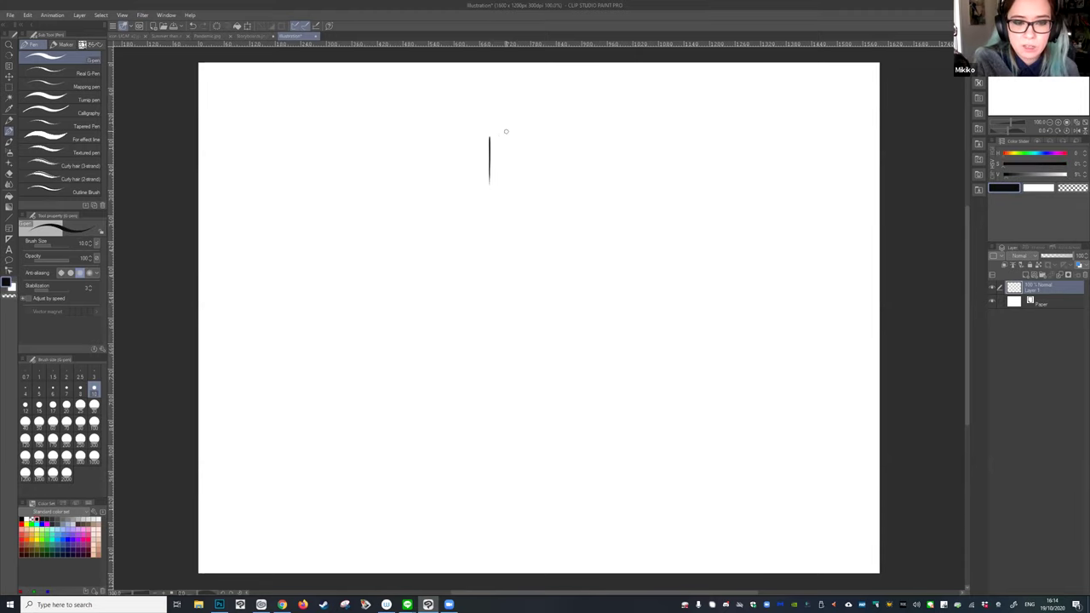
pyautogui.moveTo(496, 132)
pyautogui.mouseDown()
pyautogui.moveTo(620, 137)
pyautogui.moveTo(622, 292)
pyautogui.mouseUp()
pyautogui.moveTo(489, 182)
pyautogui.mouseDown()
pyautogui.moveTo(489, 315)
pyautogui.moveTo(622, 320)
pyautogui.mouseUp()
pyautogui.moveTo(622, 130); pyautogui.dragTo(626, 322)
pyautogui.moveTo(490, 132)
pyautogui.mouseDown()
pyautogui.moveTo(492, 321)
pyautogui.moveTo(621, 318)
pyautogui.mouseUp()
pyautogui.moveTo(621, 133); pyautogui.dragTo(623, 482)
pyautogui.moveTo(489, 336)
pyautogui.mouseDown()
pyautogui.moveTo(490, 504)
pyautogui.moveTo(614, 499)
pyautogui.mouseUp()
pyautogui.moveTo(624, 322)
pyautogui.mouseDown()
pyautogui.moveTo(627, 497)
pyautogui.moveTo(491, 320)
pyautogui.mouseUp()
# Sketch small comic panels inside the frame's upper half and extend the dividing line with a short stroke on each side.
pyautogui.moveTo(498, 145)
pyautogui.mouseDown()
pyautogui.moveTo(514, 163)
pyautogui.moveTo(554, 166)
pyautogui.moveTo(579, 141)
pyautogui.moveTo(606, 143)
pyautogui.moveTo(554, 178)
pyautogui.mouseUp()
pyautogui.moveTo(501, 182)
pyautogui.mouseDown()
pyautogui.moveTo(550, 177)
pyautogui.moveTo(510, 207)
pyautogui.moveTo(557, 183)
pyautogui.moveTo(565, 202)
pyautogui.moveTo(567, 180)
pyautogui.moveTo(603, 201)
pyautogui.mouseUp()
pyautogui.moveTo(566, 205); pyautogui.dragTo(603, 204)
pyautogui.moveTo(505, 215)
pyautogui.mouseDown()
pyautogui.moveTo(611, 217)
pyautogui.moveTo(613, 269)
pyautogui.mouseUp()
pyautogui.moveTo(504, 266); pyautogui.dragTo(596, 270)
pyautogui.moveTo(503, 216)
pyautogui.mouseDown()
pyautogui.moveTo(503, 300)
pyautogui.moveTo(560, 281)
pyautogui.moveTo(554, 296)
pyautogui.mouseUp()
pyautogui.moveTo(557, 284)
pyautogui.mouseDown()
pyautogui.moveTo(558, 302)
pyautogui.moveTo(584, 278)
pyautogui.moveTo(613, 298)
pyautogui.mouseUp()
pyautogui.moveTo(606, 293); pyautogui.dragTo(611, 299)
pyautogui.moveTo(441, 317); pyautogui.dragTo(465, 318)
pyautogui.moveTo(639, 321); pyautogui.dragTo(676, 321)
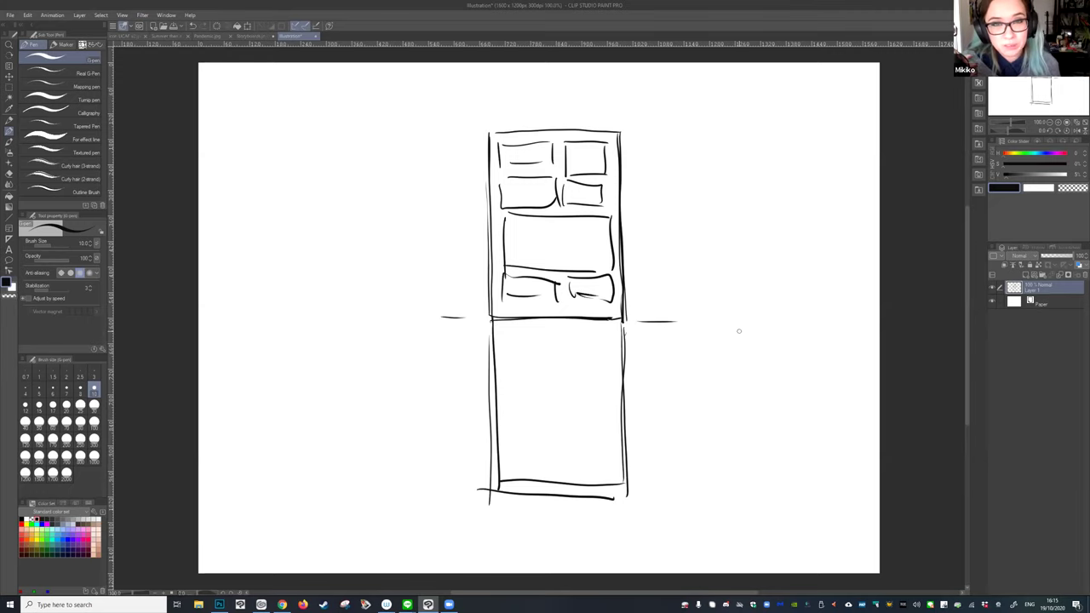
# Handwrite "1 Tag Farbe" beside the frame and draw a curly brace spanning both halves.
pyautogui.moveTo(639, 173); pyautogui.dragTo(679, 154)
pyautogui.moveTo(669, 156)
pyautogui.mouseDown()
pyautogui.moveTo(668, 173)
pyautogui.moveTo(700, 171)
pyautogui.moveTo(647, 207)
pyautogui.mouseUp()
pyautogui.moveTo(653, 196)
pyautogui.mouseDown()
pyautogui.moveTo(671, 203)
pyautogui.moveTo(677, 192)
pyautogui.mouseUp()
pyautogui.moveTo(681, 183)
pyautogui.mouseDown()
pyautogui.moveTo(683, 199)
pyautogui.moveTo(700, 193)
pyautogui.mouseUp()
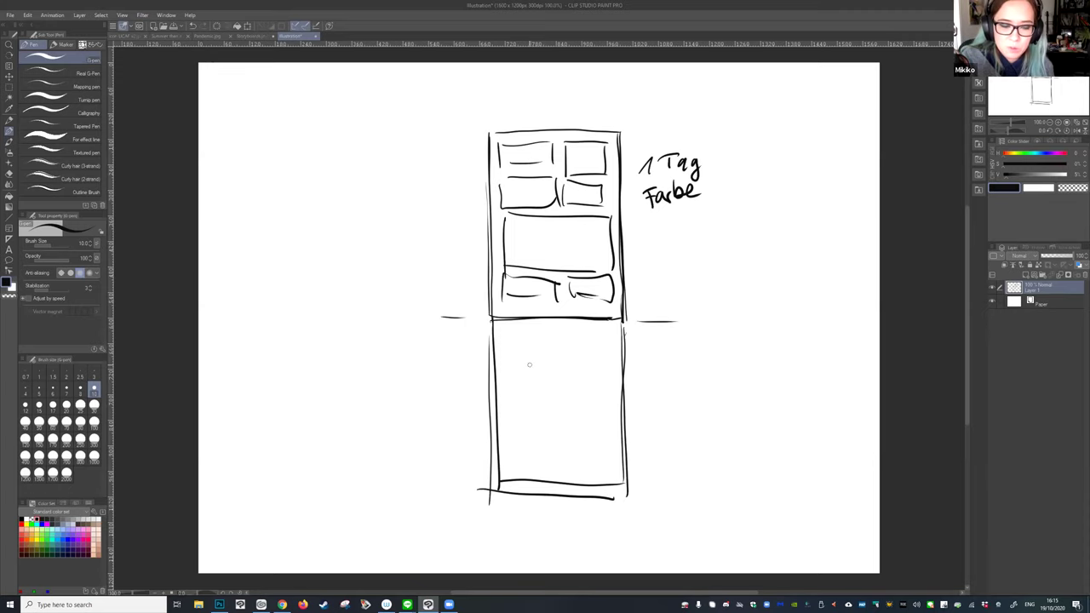
pyautogui.moveTo(628, 126)
pyautogui.mouseDown()
pyautogui.moveTo(640, 439)
pyautogui.moveTo(630, 466)
pyautogui.mouseUp()
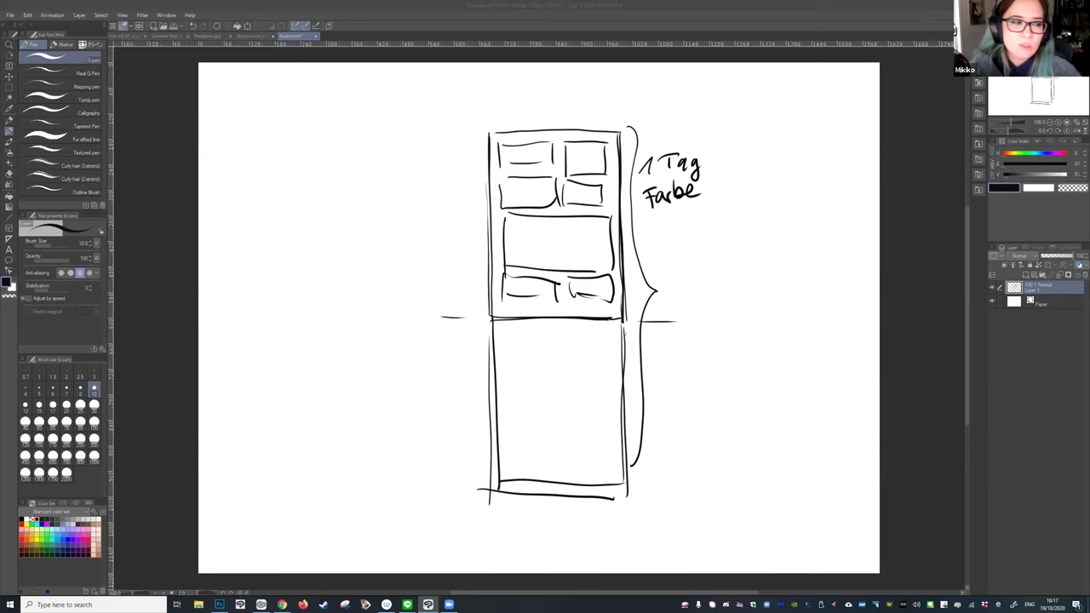
# Select the whole frame sketch with its notes, delete it and clear the selection.
pyautogui.press('m')
pyautogui.moveTo(436, 105); pyautogui.dragTo(727, 515)
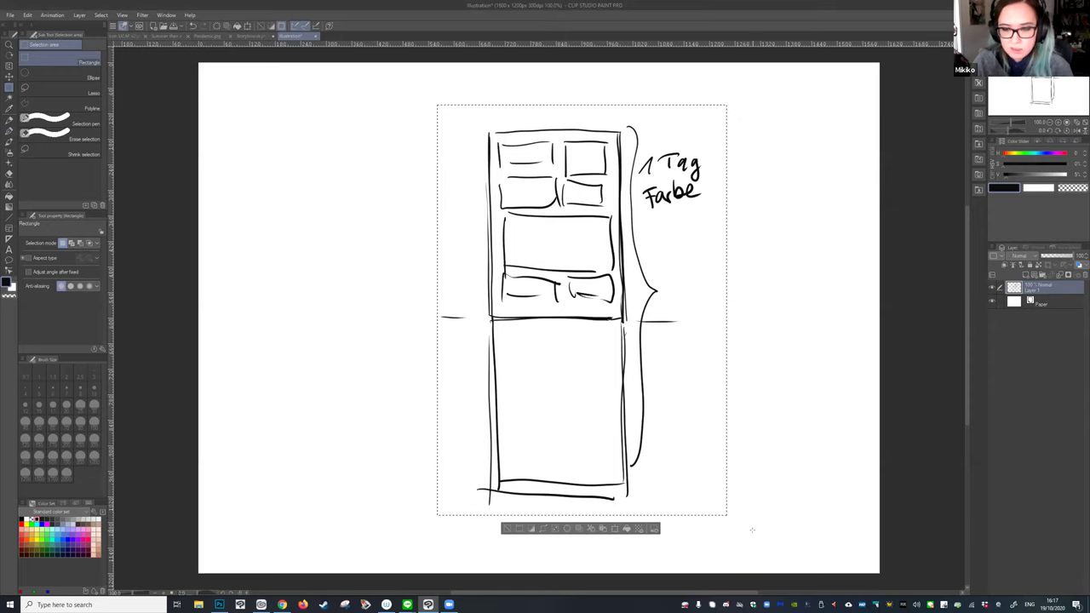
pyautogui.press('Delete')
pyautogui.hotkey('ctrl', 'd')
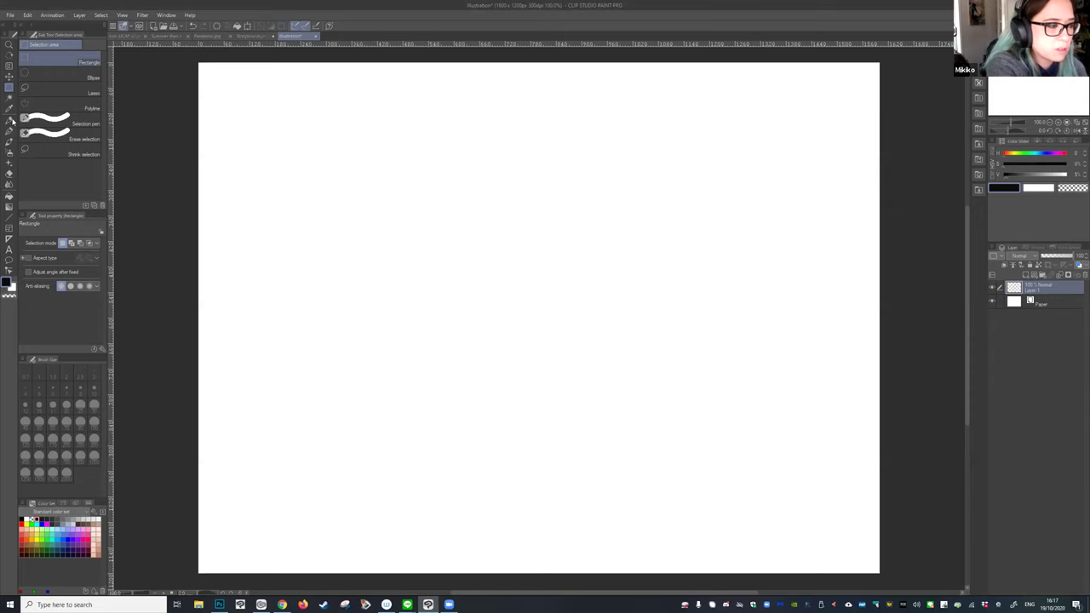
# Draw an upright rectangular comic page frame with the G-pen in the upper middle of the canvas.
pyautogui.click(8, 128)
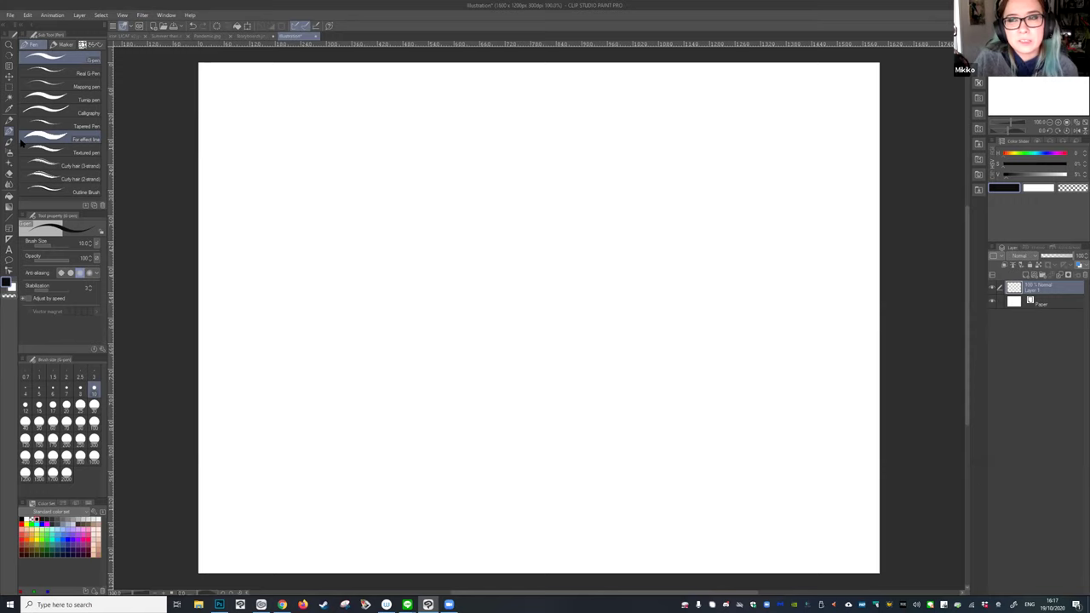
pyautogui.moveTo(439, 126); pyautogui.dragTo(438, 227)
pyautogui.moveTo(451, 124)
pyautogui.mouseDown()
pyautogui.moveTo(566, 125)
pyautogui.moveTo(558, 269)
pyautogui.moveTo(446, 284)
pyautogui.mouseUp()
pyautogui.moveTo(559, 117); pyautogui.dragTo(559, 298)
pyautogui.moveTo(440, 282)
pyautogui.mouseDown()
pyautogui.moveTo(440, 168)
pyautogui.moveTo(485, 122)
pyautogui.moveTo(564, 125)
pyautogui.mouseUp()
pyautogui.moveTo(560, 278); pyautogui.dragTo(435, 278)
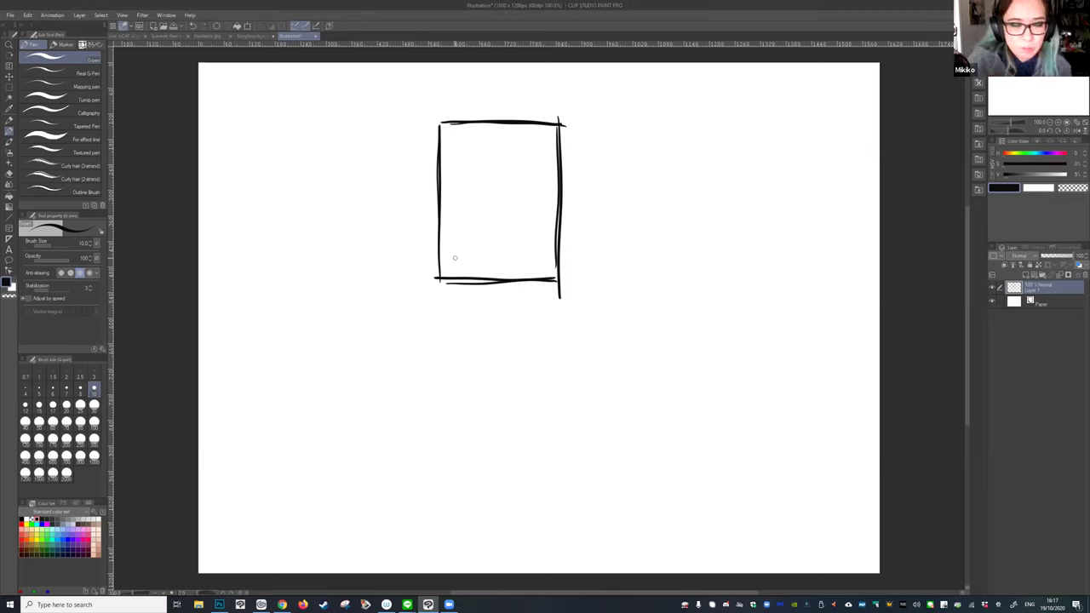
# Sketch the first panel in the page's upper left corner with two simple figures and speech bubbles around them.
pyautogui.moveTo(446, 130)
pyautogui.mouseDown()
pyautogui.moveTo(447, 168)
pyautogui.moveTo(492, 127)
pyautogui.moveTo(511, 168)
pyautogui.mouseUp()
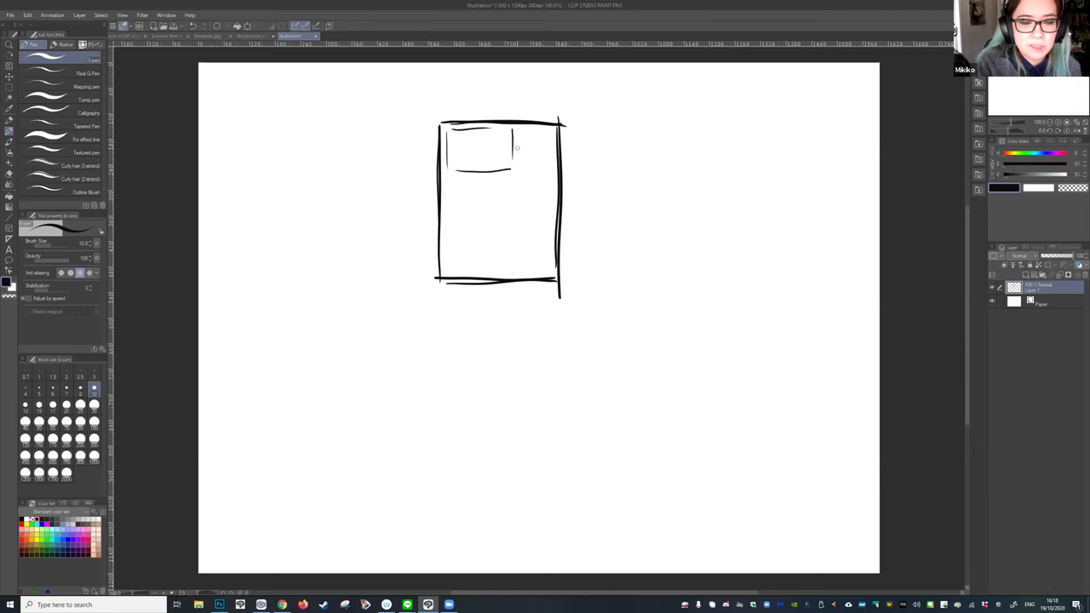
pyautogui.moveTo(459, 146); pyautogui.dragTo(457, 170)
pyautogui.moveTo(468, 155)
pyautogui.mouseDown()
pyautogui.moveTo(468, 172)
pyautogui.moveTo(502, 146)
pyautogui.mouseUp()
pyautogui.moveTo(498, 154)
pyautogui.mouseDown()
pyautogui.moveTo(496, 172)
pyautogui.moveTo(511, 168)
pyautogui.mouseUp()
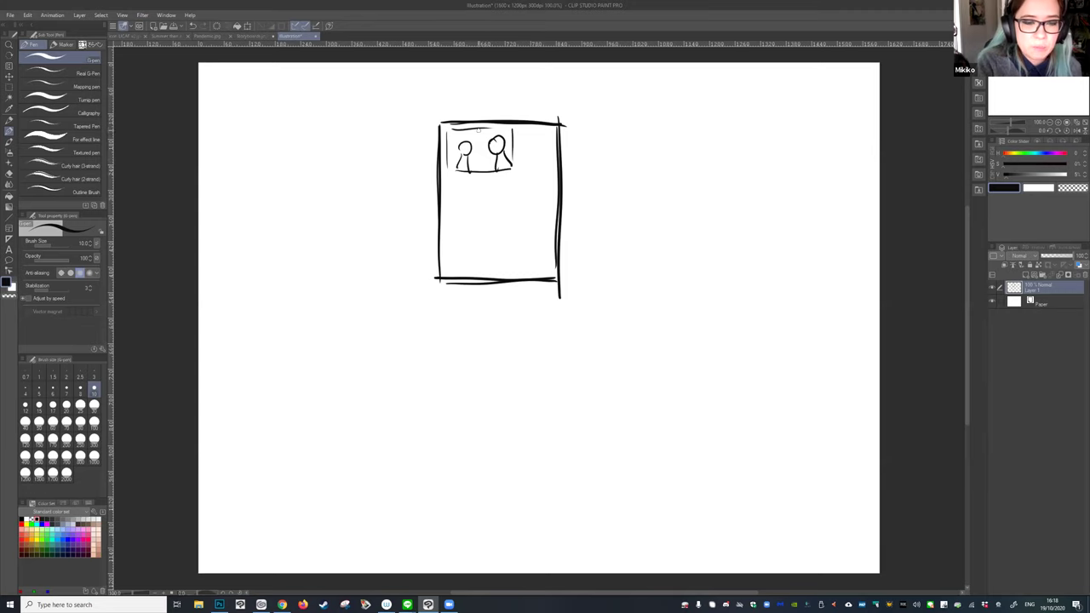
pyautogui.moveTo(467, 130)
pyautogui.mouseDown()
pyautogui.moveTo(474, 141)
pyautogui.moveTo(510, 131)
pyautogui.moveTo(447, 140)
pyautogui.moveTo(465, 144)
pyautogui.moveTo(445, 150)
pyautogui.moveTo(457, 154)
pyautogui.moveTo(482, 153)
pyautogui.moveTo(487, 169)
pyautogui.mouseUp()
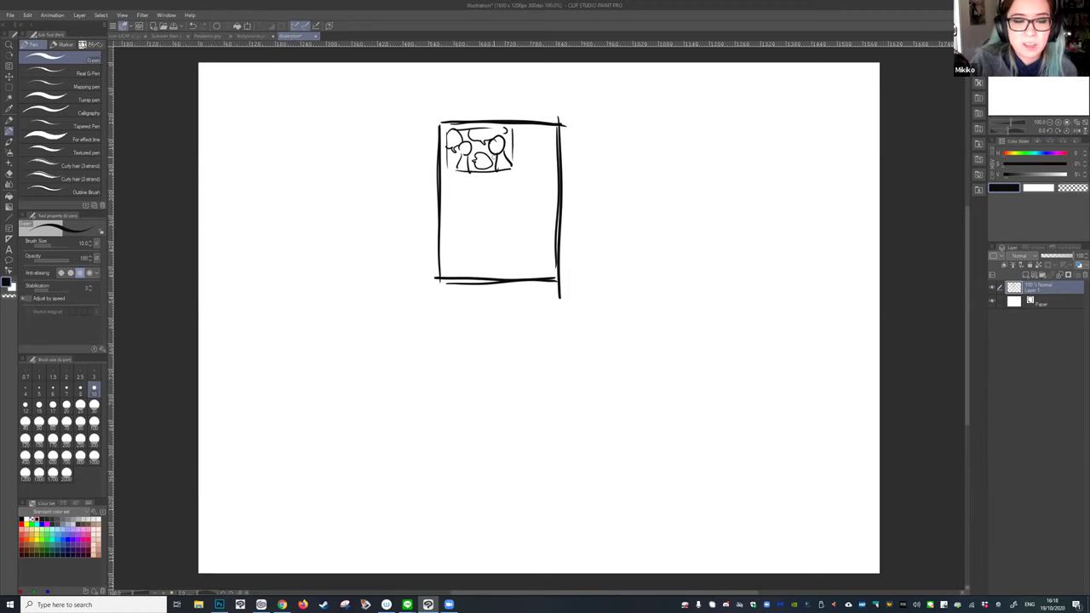
# Draw an arrow pointing down at the first panel, a narrow panel beside it and a wide panel beneath both.
pyautogui.moveTo(486, 103)
pyautogui.mouseDown()
pyautogui.moveTo(484, 130)
pyautogui.moveTo(517, 172)
pyautogui.mouseUp()
pyautogui.moveTo(517, 130)
pyautogui.mouseDown()
pyautogui.moveTo(554, 129)
pyautogui.moveTo(550, 173)
pyautogui.moveTo(517, 171)
pyautogui.mouseUp()
pyautogui.moveTo(445, 176)
pyautogui.mouseDown()
pyautogui.moveTo(553, 179)
pyautogui.moveTo(546, 223)
pyautogui.moveTo(444, 218)
pyautogui.mouseUp()
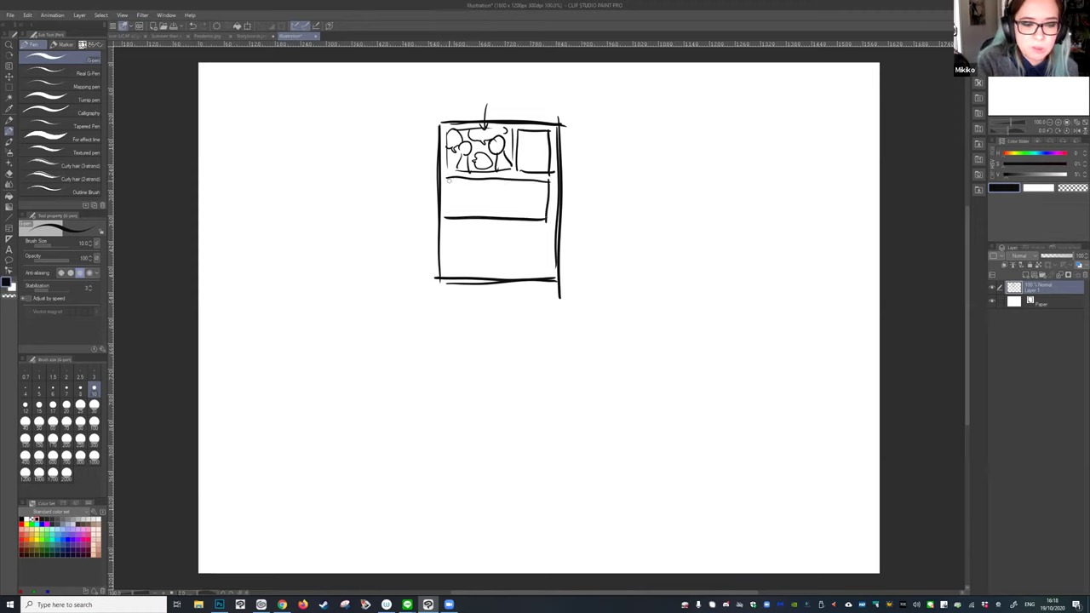
# Close the wide middle panel with its missing side line and add faces to the two figures in the first panel.
pyautogui.moveTo(447, 178); pyautogui.dragTo(449, 218)
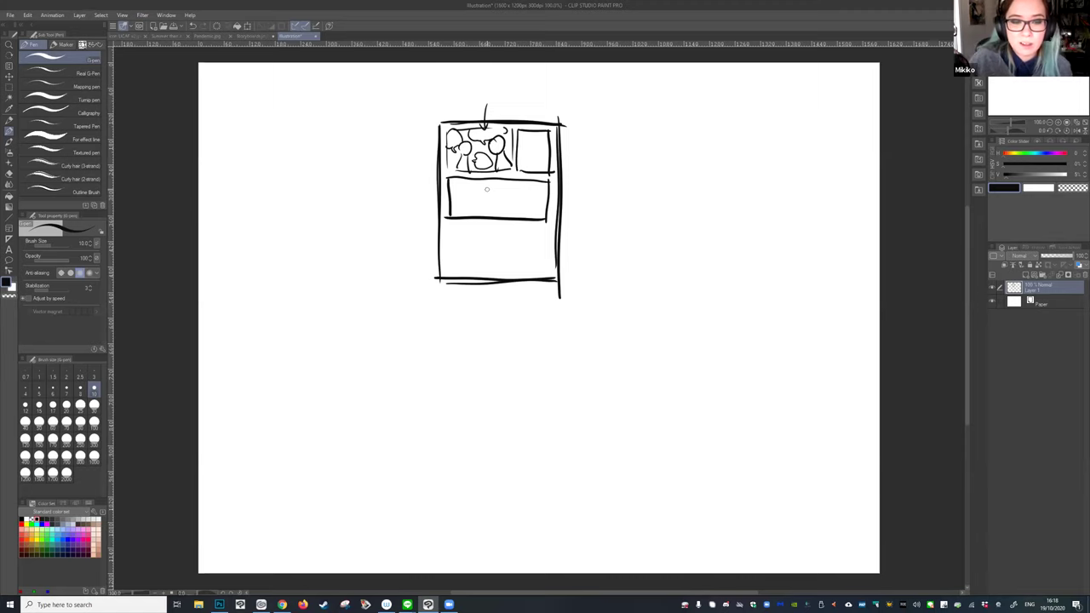
pyautogui.moveTo(460, 144); pyautogui.dragTo(499, 150)
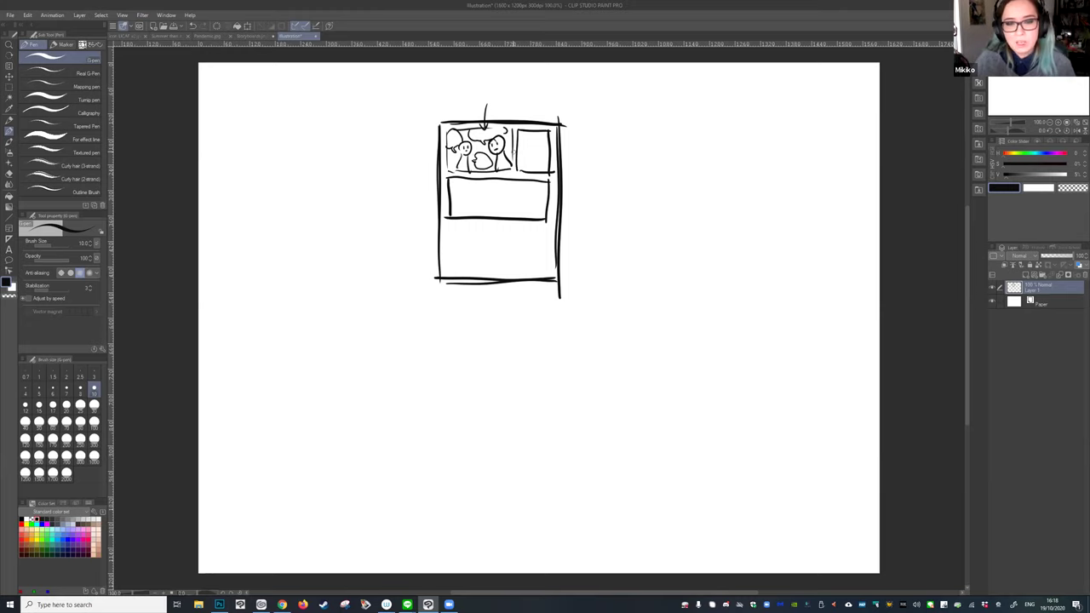
# Reduce the G-pen size to 6 and sketch a distressed close-up face with squiggle marks in the narrow panel of the top row.
pyautogui.scroll(2, 498, 143)
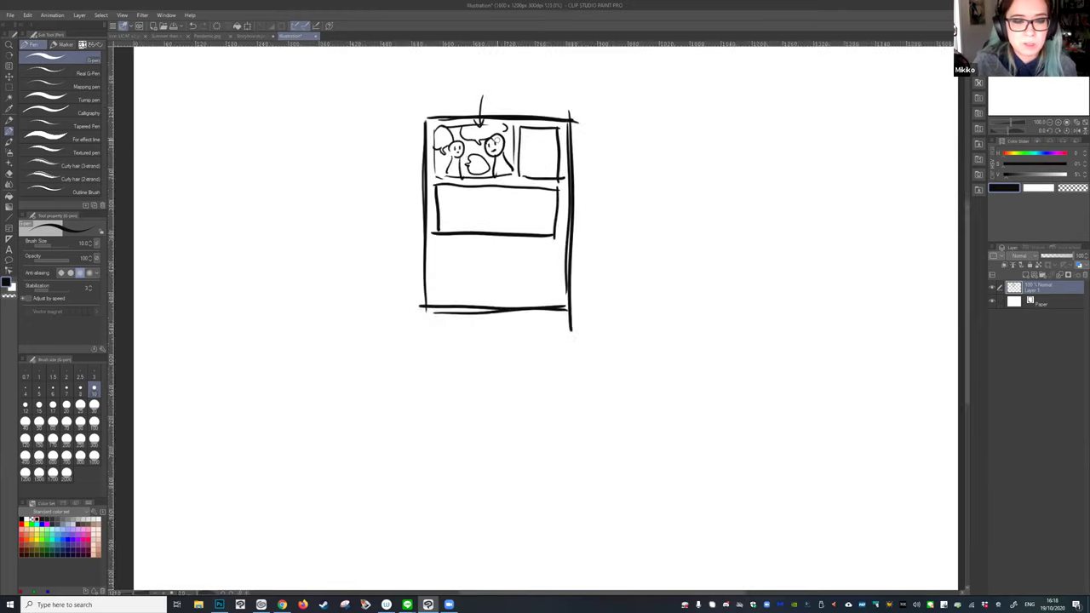
pyautogui.scroll(2, 509, 171)
pyautogui.press('[')
pyautogui.press('[')
pyautogui.press('[')
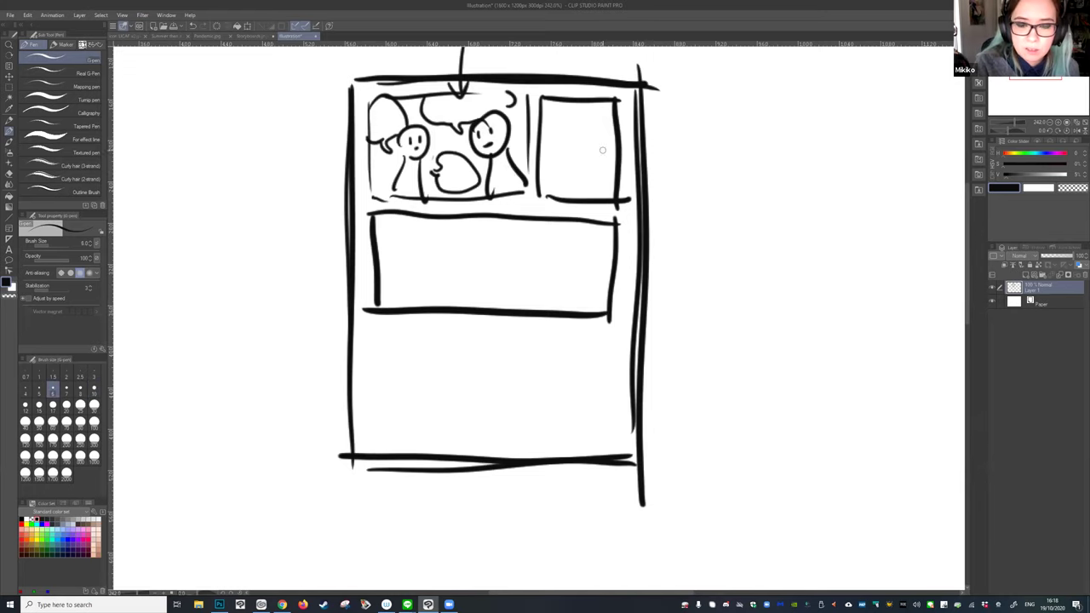
pyautogui.moveTo(558, 191)
pyautogui.mouseDown()
pyautogui.moveTo(606, 154)
pyautogui.moveTo(564, 194)
pyautogui.mouseUp()
pyautogui.moveTo(601, 151)
pyautogui.mouseDown()
pyautogui.moveTo(614, 167)
pyautogui.moveTo(567, 179)
pyautogui.moveTo(600, 182)
pyautogui.mouseUp()
pyautogui.moveTo(576, 185); pyautogui.dragTo(593, 196)
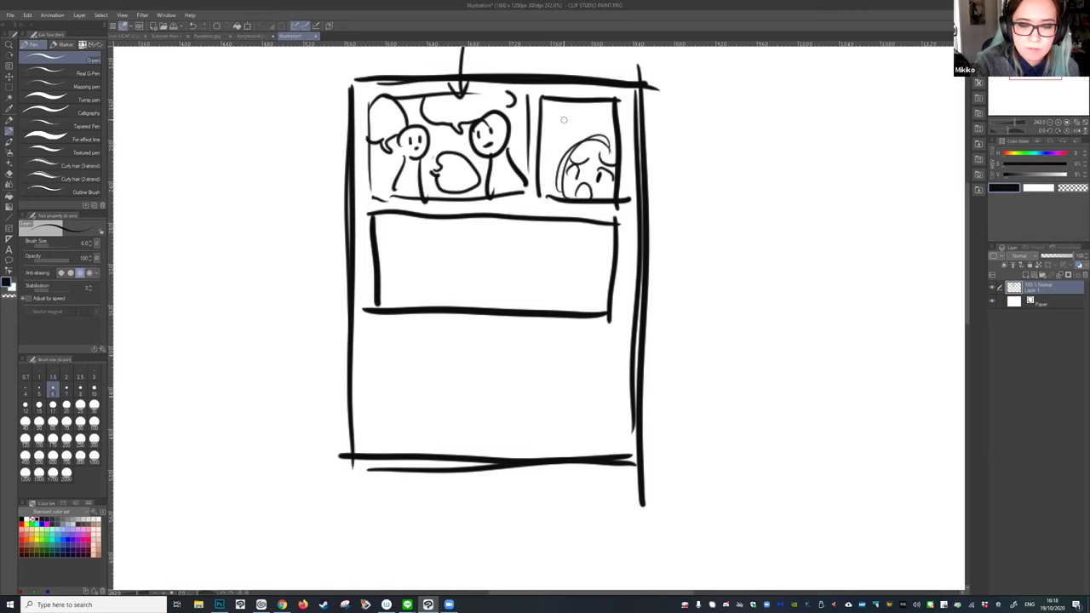
pyautogui.moveTo(559, 116); pyautogui.dragTo(564, 136)
pyautogui.moveTo(579, 111); pyautogui.dragTo(580, 129)
# Sketch a landscape in the wide middle panel with rolling hills and a leafy tree at each side.
pyautogui.moveTo(379, 247)
pyautogui.mouseDown()
pyautogui.moveTo(512, 295)
pyautogui.moveTo(539, 276)
pyautogui.moveTo(612, 269)
pyautogui.mouseUp()
pyautogui.moveTo(549, 224)
pyautogui.mouseDown()
pyautogui.moveTo(560, 242)
pyautogui.moveTo(612, 249)
pyautogui.moveTo(596, 317)
pyautogui.mouseUp()
pyautogui.moveTo(607, 248); pyautogui.dragTo(608, 320)
pyautogui.moveTo(393, 302)
pyautogui.mouseDown()
pyautogui.moveTo(393, 249)
pyautogui.moveTo(453, 219)
pyautogui.moveTo(376, 222)
pyautogui.moveTo(428, 219)
pyautogui.mouseUp()
pyautogui.moveTo(392, 274); pyautogui.dragTo(391, 310)
pyautogui.moveTo(558, 298); pyautogui.dragTo(520, 305)
pyautogui.moveTo(603, 288); pyautogui.dragTo(443, 304)
# Draw a bottom row of two panels on the page, a wide one and a narrow one beside it.
pyautogui.moveTo(366, 329); pyautogui.dragTo(368, 426)
pyautogui.moveTo(372, 322)
pyautogui.mouseDown()
pyautogui.moveTo(535, 330)
pyautogui.moveTo(535, 426)
pyautogui.mouseUp()
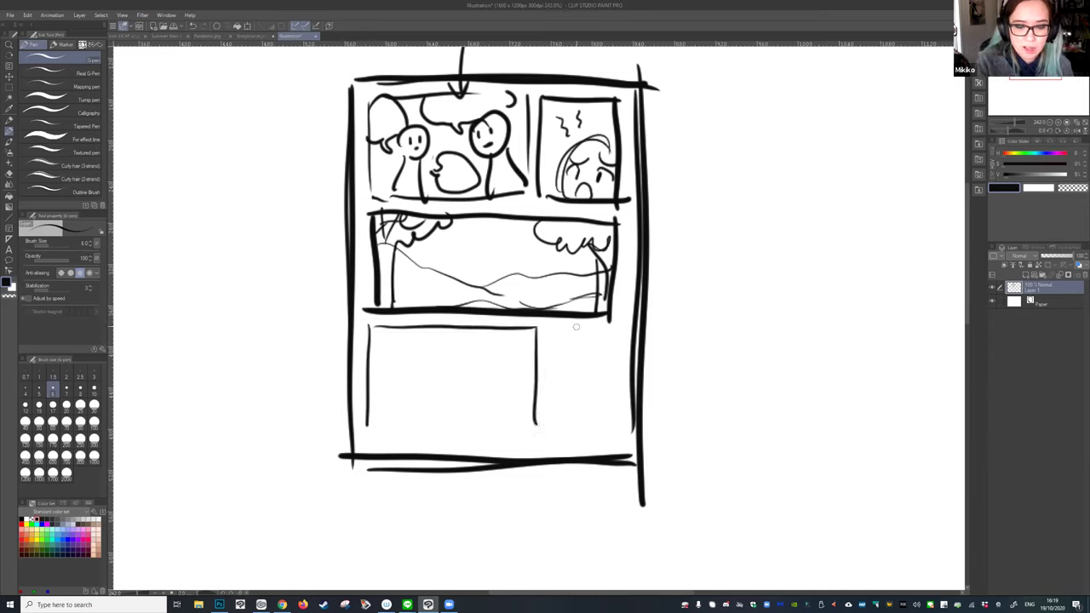
pyautogui.moveTo(547, 329)
pyautogui.mouseDown()
pyautogui.moveTo(549, 436)
pyautogui.moveTo(613, 330)
pyautogui.moveTo(615, 419)
pyautogui.moveTo(549, 435)
pyautogui.moveTo(368, 424)
pyautogui.moveTo(627, 427)
pyautogui.mouseUp()
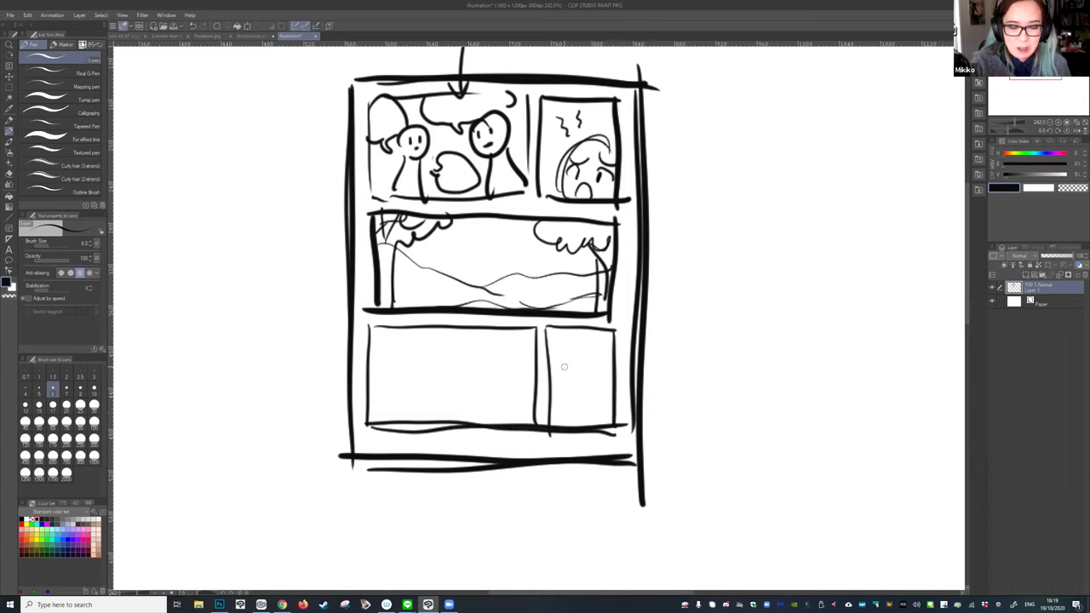
# Reinforce the borders facing the gutter between the two bottom panels and clear the stray ink in the gutter with white.
pyautogui.moveTo(529, 327); pyautogui.dragTo(543, 426)
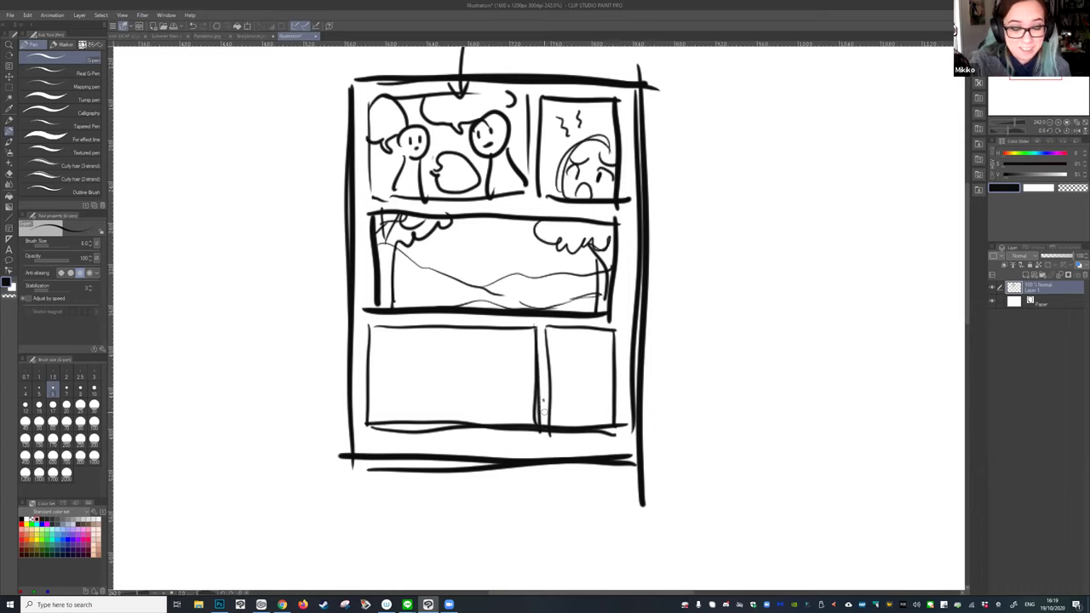
pyautogui.press('x')
pyautogui.moveTo(543, 396); pyautogui.dragTo(545, 433)
pyautogui.press('x')
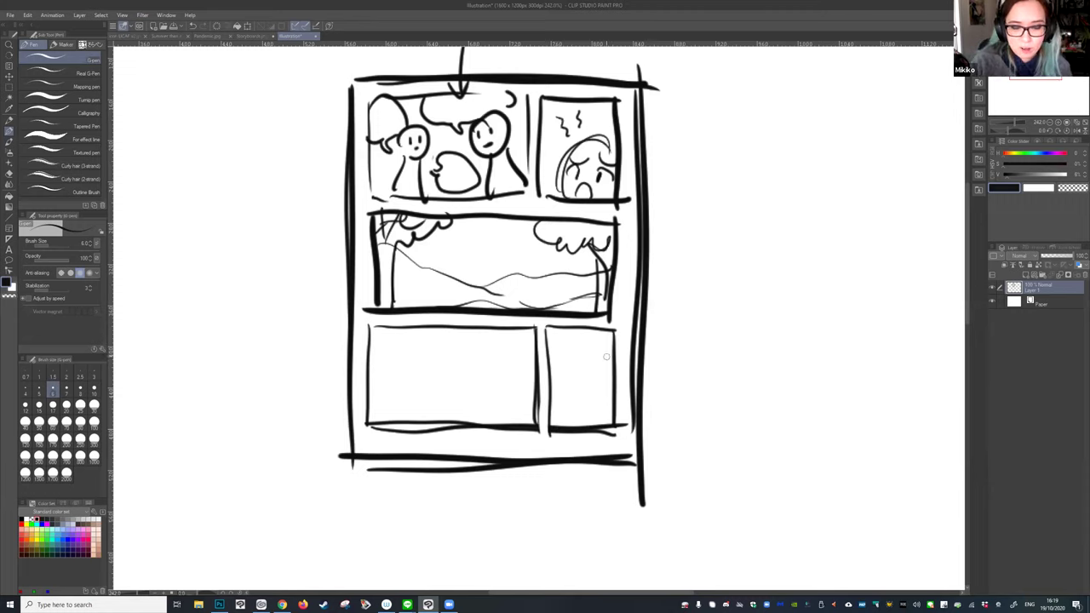
pyautogui.moveTo(548, 326); pyautogui.dragTo(550, 430)
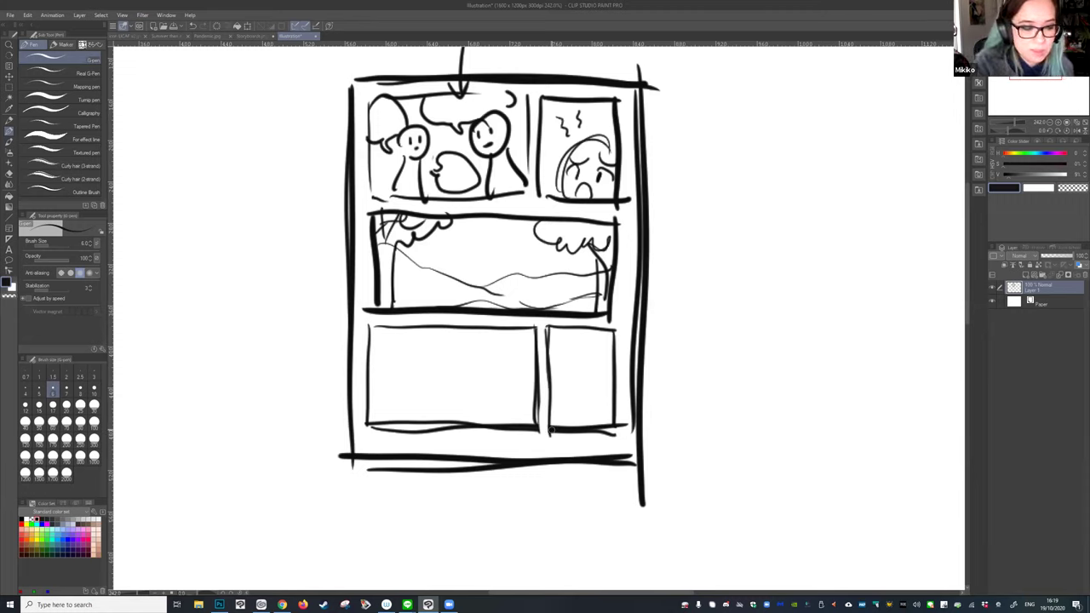
# Trim the middle panel's thick left border and the page frame's overrunning line at the lower right corner with white.
pyautogui.press('x')
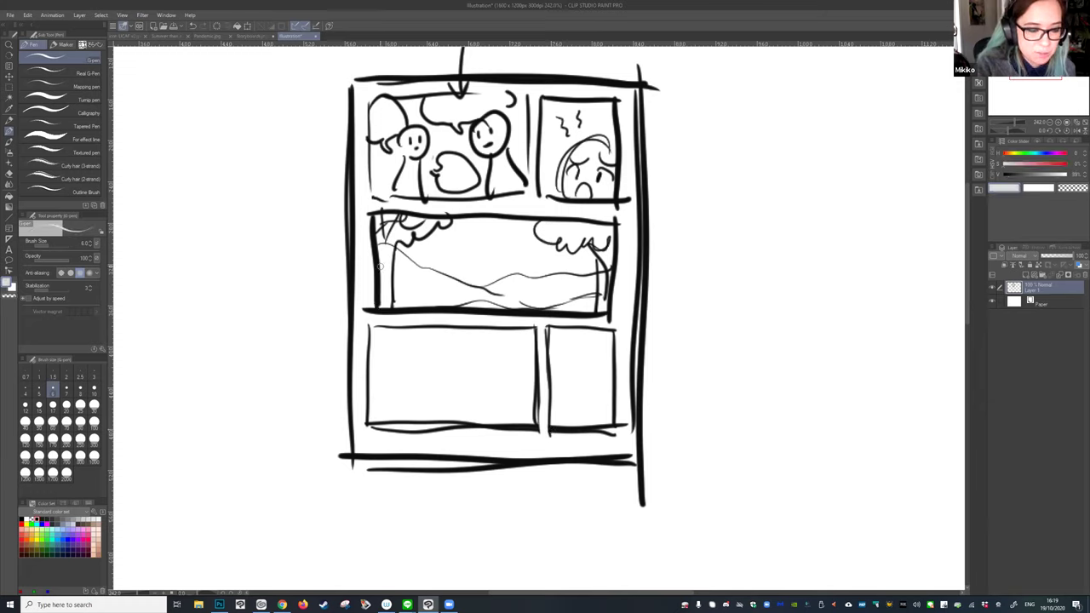
pyautogui.moveTo(379, 231)
pyautogui.mouseDown()
pyautogui.moveTo(379, 302)
pyautogui.moveTo(379, 268)
pyautogui.mouseUp()
pyautogui.moveTo(371, 213)
pyautogui.mouseDown()
pyautogui.moveTo(369, 259)
pyautogui.moveTo(370, 213)
pyautogui.mouseUp()
pyautogui.moveTo(372, 300); pyautogui.dragTo(368, 311)
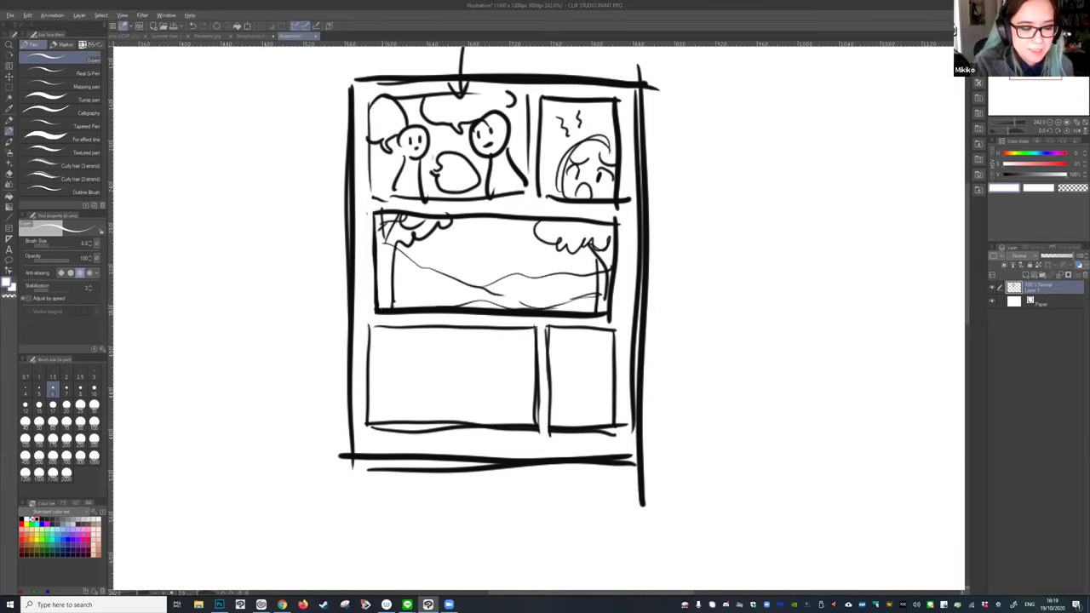
pyautogui.press('x')
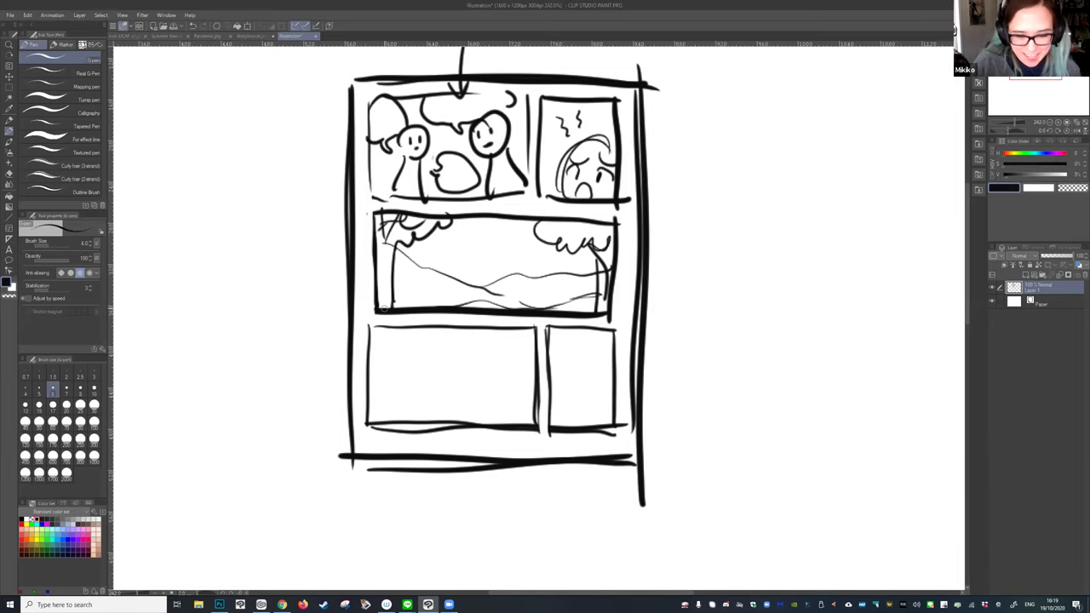
pyautogui.press('x')
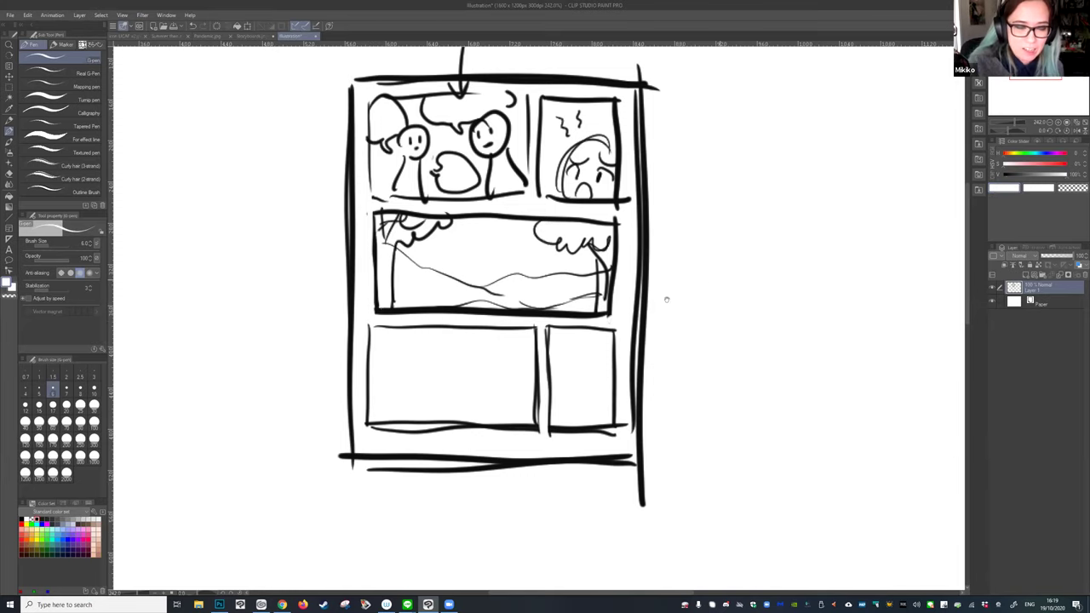
pyautogui.moveTo(666, 299); pyautogui.dragTo(625, 321)
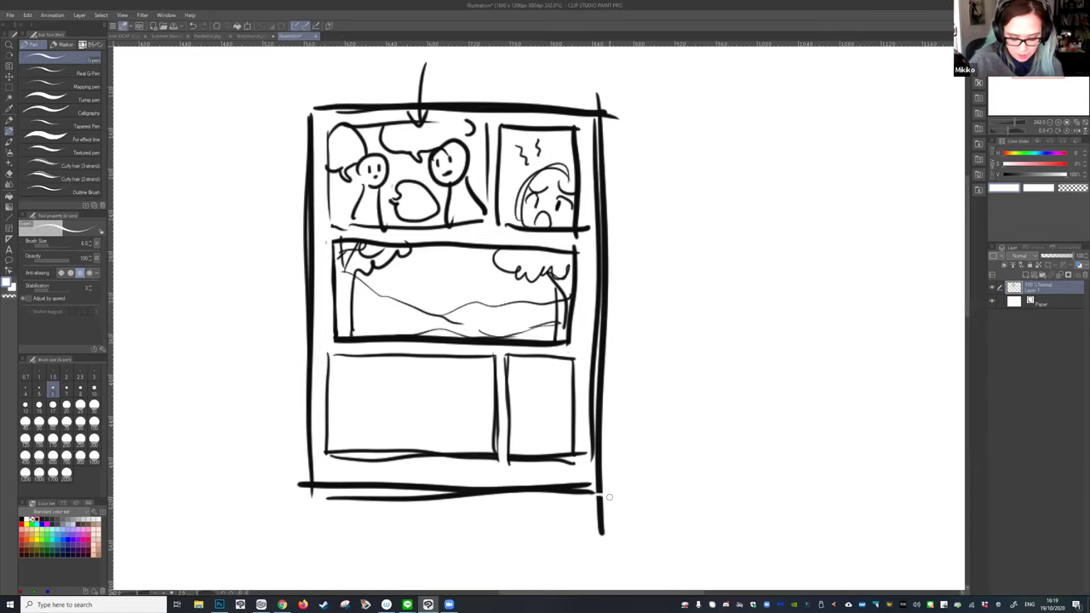
pyautogui.scroll(-5, 614, 366)
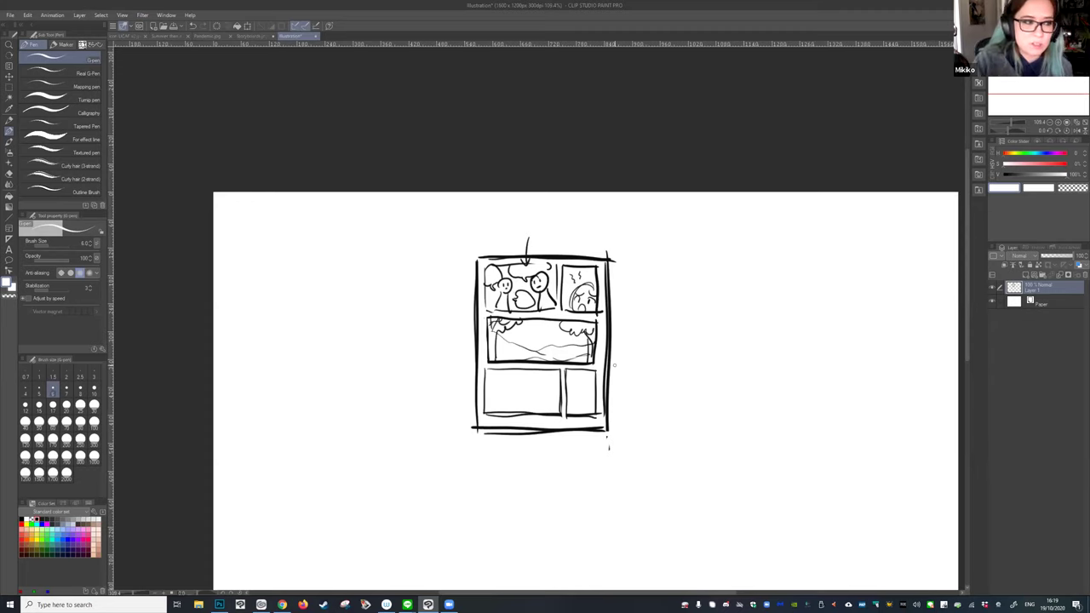
# Duplicate the whole comic page sketch, place the copy directly to the right of the original and clear the selection.
pyautogui.press('m')
pyautogui.moveTo(455, 241); pyautogui.dragTo(630, 460)
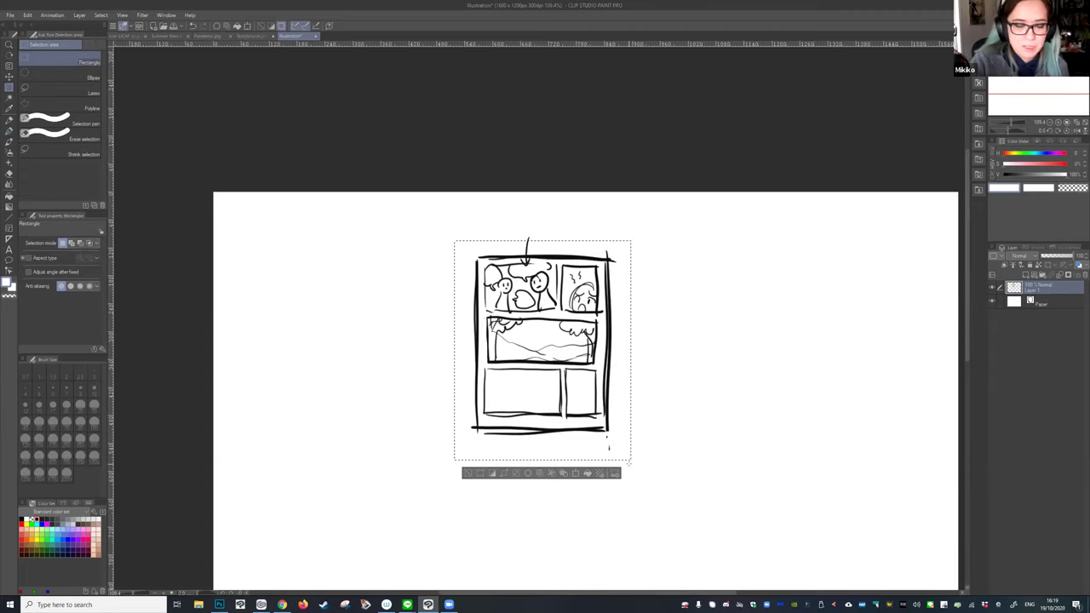
pyautogui.hotkey('ctrl', 'c')
pyautogui.hotkey('ctrl', 'v')
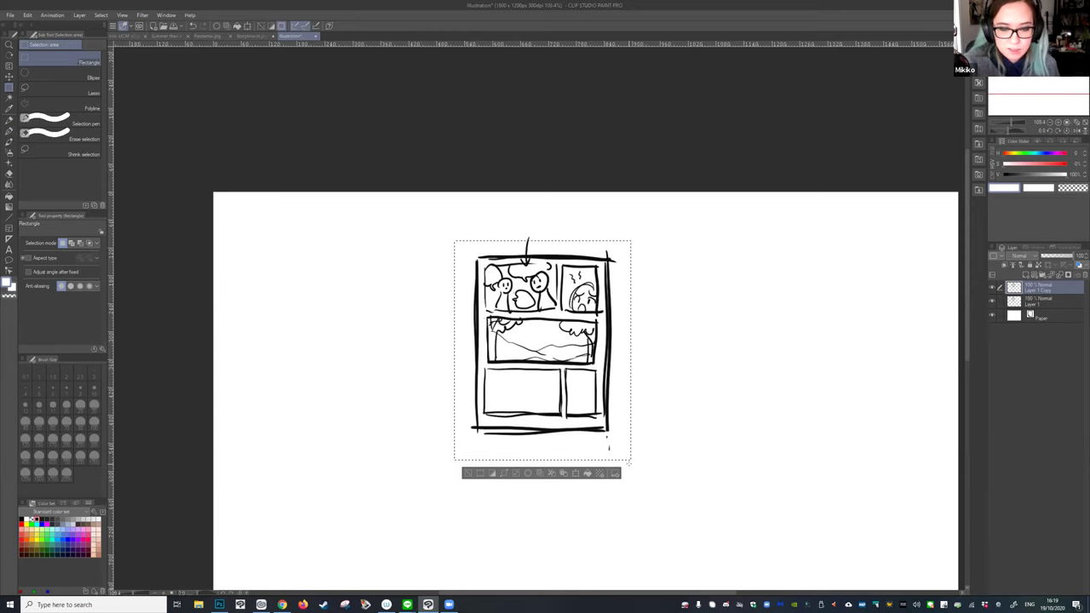
pyautogui.hotkey('ctrl', 't')
pyautogui.moveTo(549, 326); pyautogui.dragTo(707, 327)
pyautogui.press('Return')
pyautogui.scroll(-3, 795, 295)
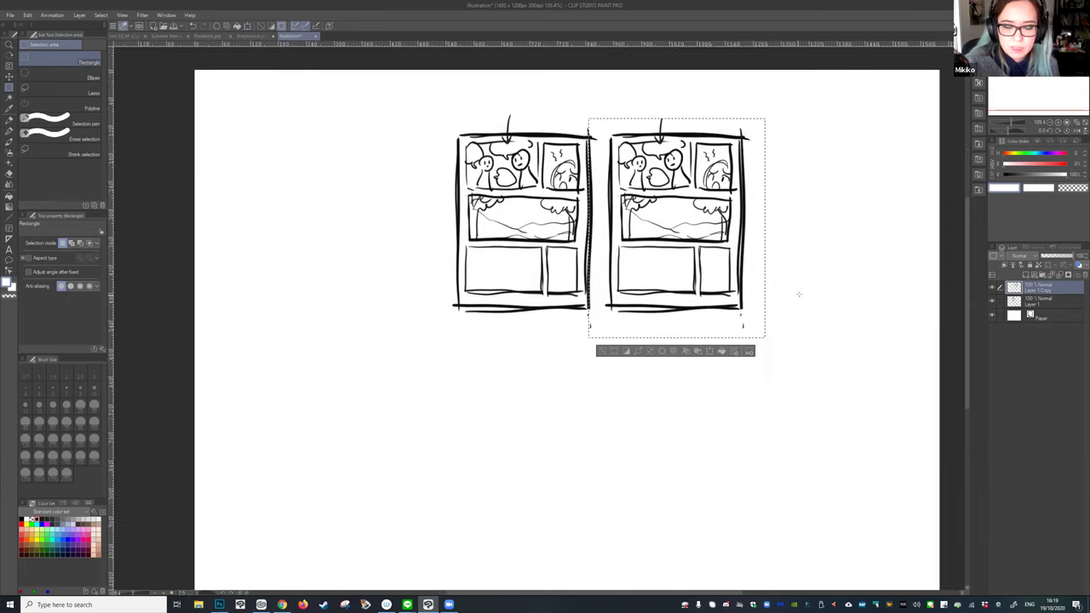
pyautogui.hotkey('ctrl', 'd')
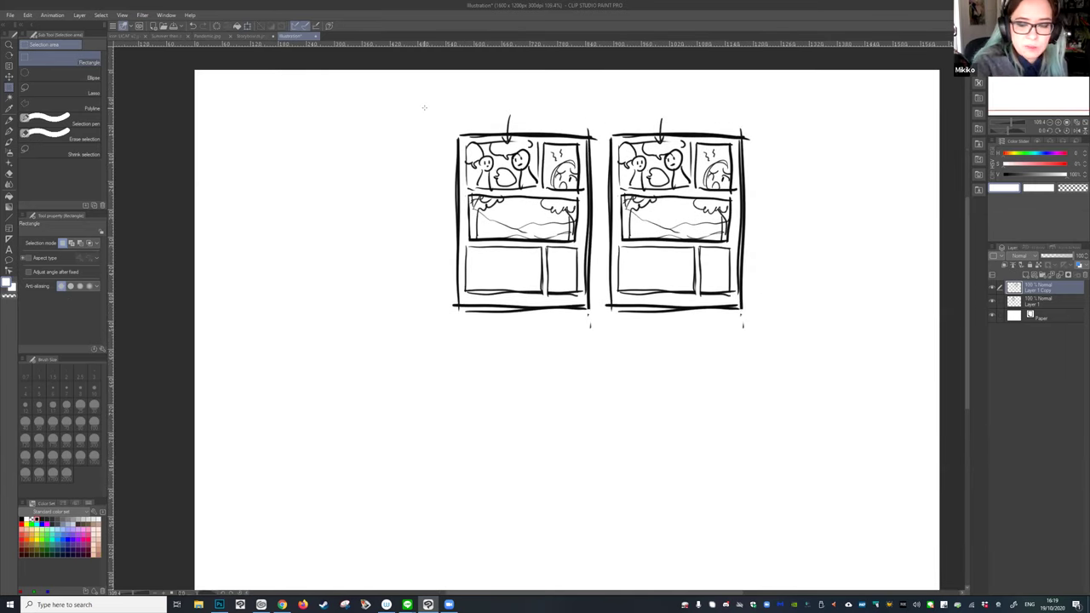
# Merge the copied page into the layer below and delete the arrow parts sticking out above both pages.
pyautogui.hotkey('ctrl', 'e')
pyautogui.moveTo(457, 89); pyautogui.dragTo(756, 130)
pyautogui.press('Delete')
pyautogui.hotkey('ctrl', 'd')
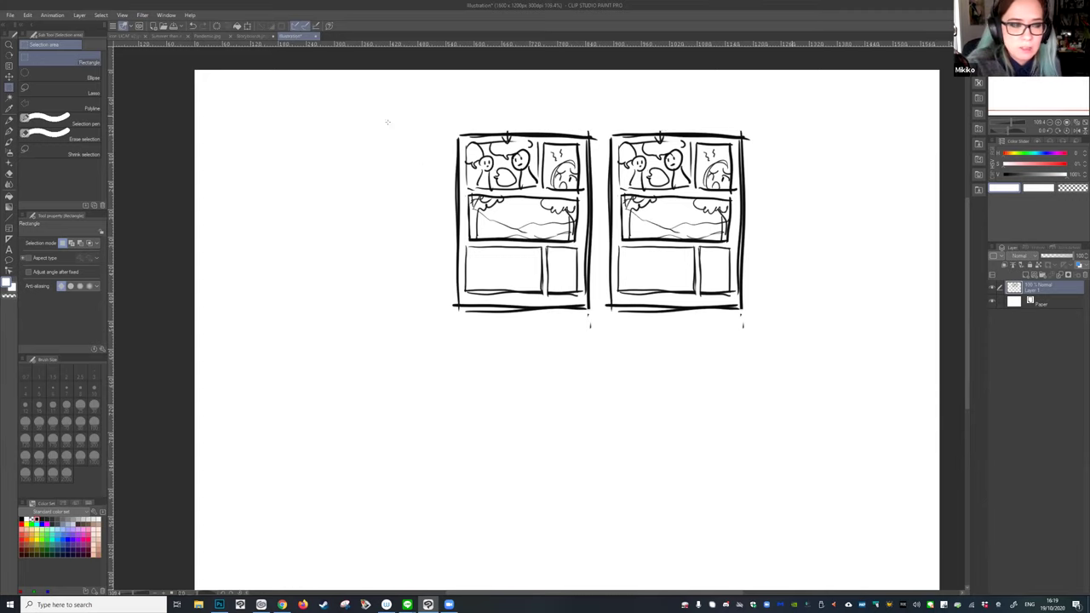
# Duplicate the pair of pages, place the copies directly beneath the originals and clear the selection.
pyautogui.click(23, 119)
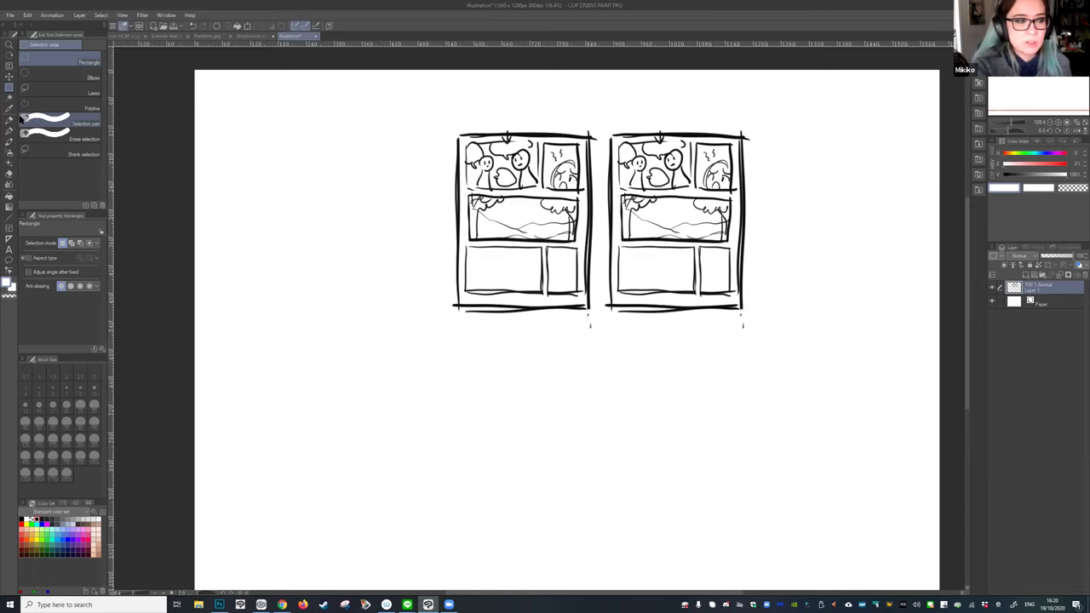
pyautogui.moveTo(434, 107); pyautogui.dragTo(776, 351)
pyautogui.hotkey('ctrl', 'c')
pyautogui.hotkey('ctrl', 'v')
pyautogui.hotkey('ctrl', 't')
pyautogui.moveTo(755, 299); pyautogui.dragTo(750, 539)
pyautogui.press('Return')
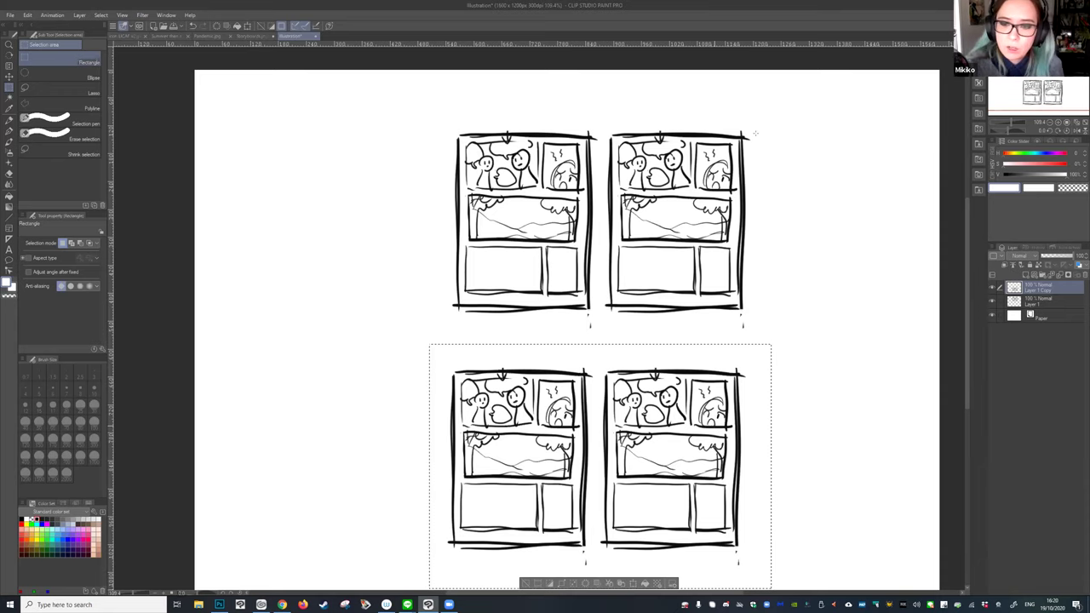
pyautogui.click(753, 244)
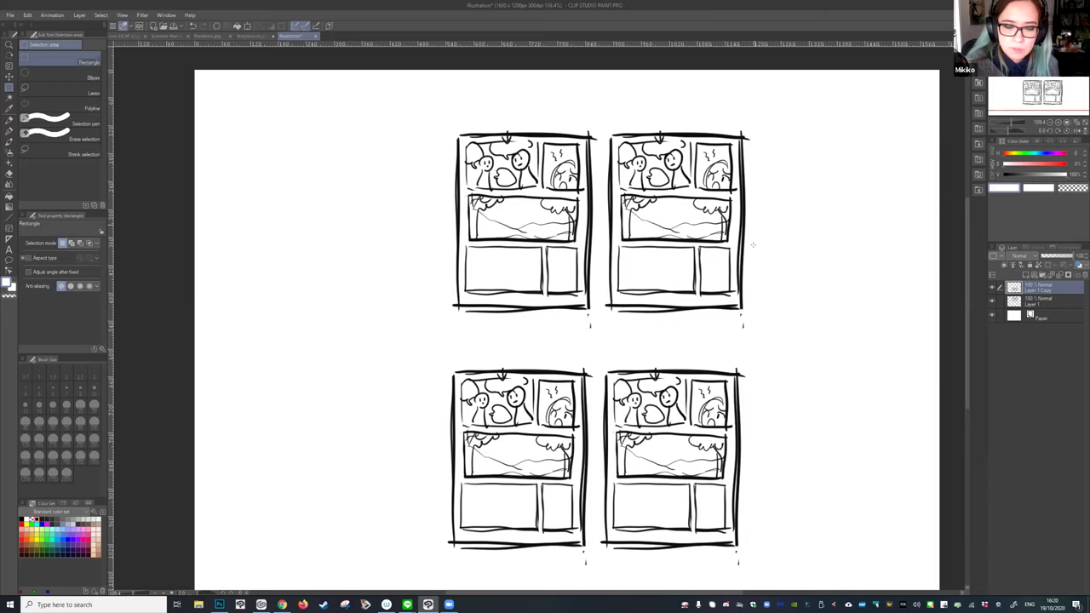
# Merge the layer holding the lower pair of pages into Layer 1.
pyautogui.moveTo(753, 244); pyautogui.dragTo(715, 221)
pyautogui.moveTo(534, 230); pyautogui.dragTo(730, 259)
pyautogui.click(747, 290)
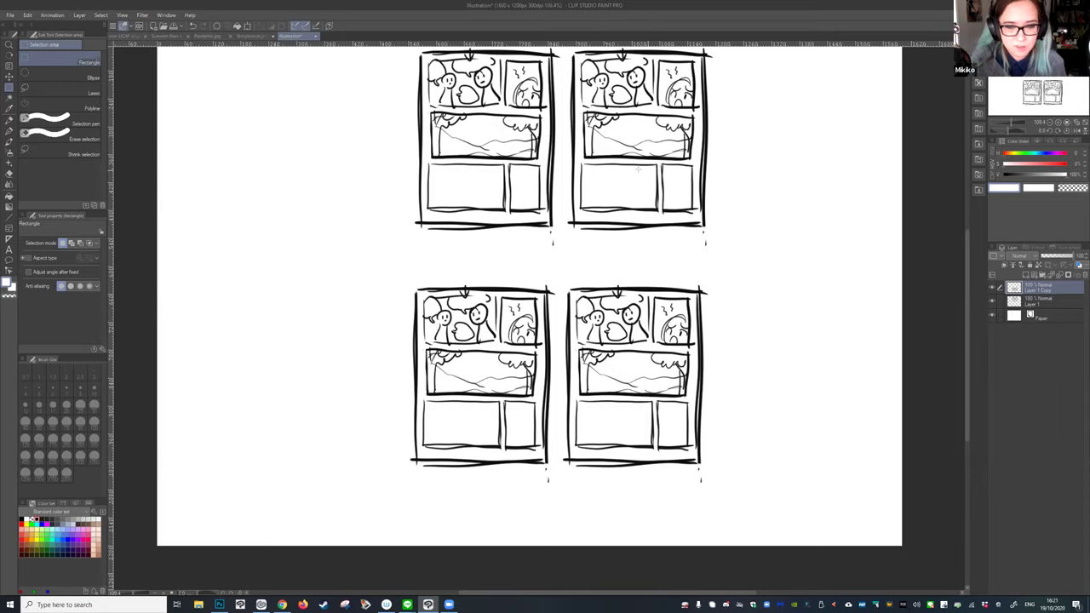
pyautogui.scroll(2, 576, 212)
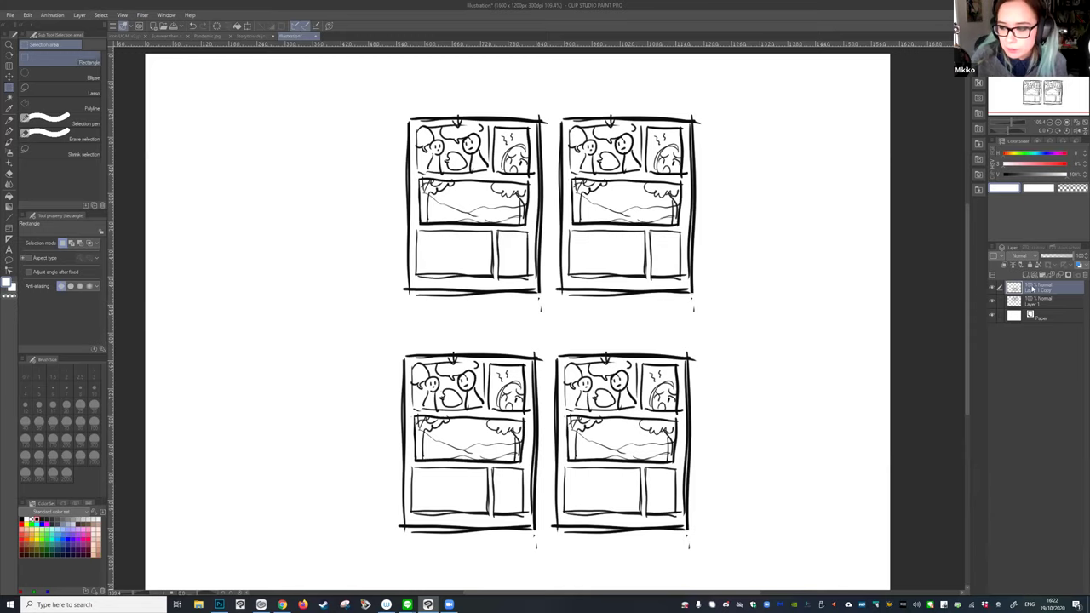
pyautogui.hotkey('ctrl', 'e')
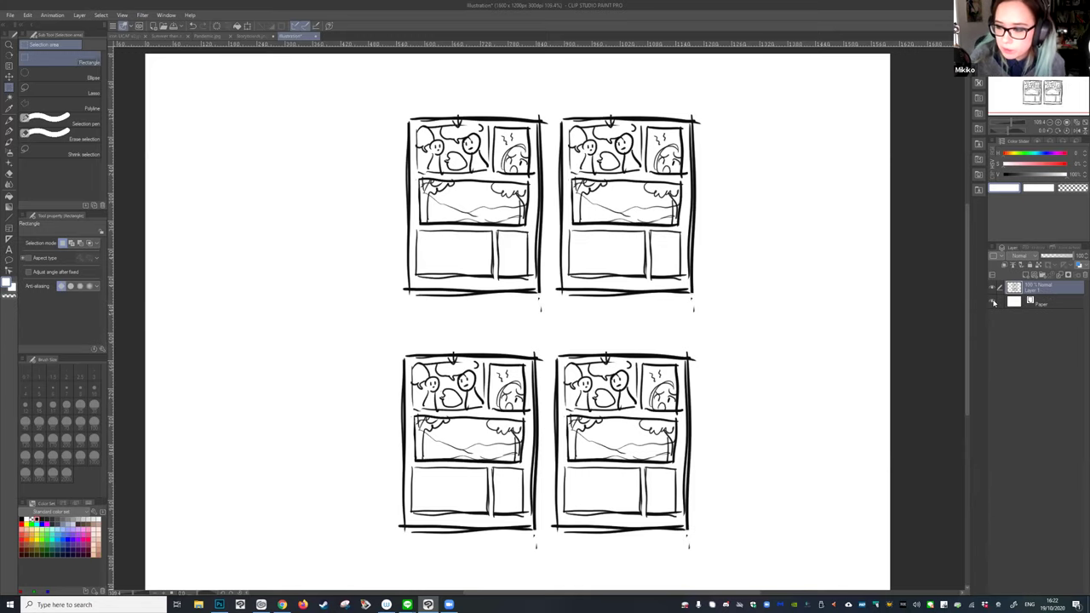
pyautogui.hotkey('ctrl', '-')
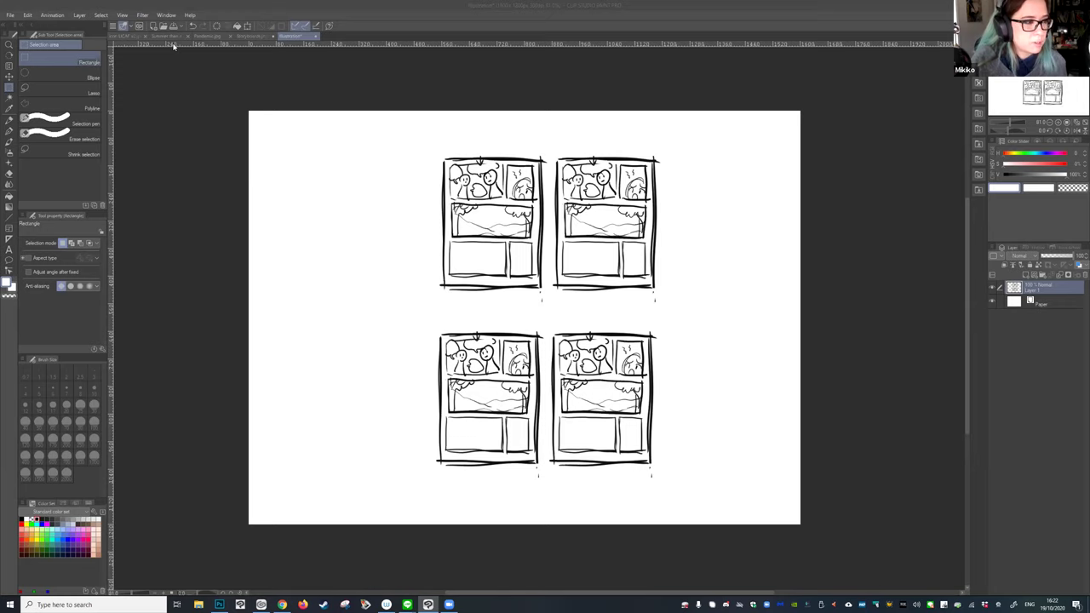
# Hide the layer with the four page sketches and add a new empty layer above it.
pyautogui.click(9, 122)
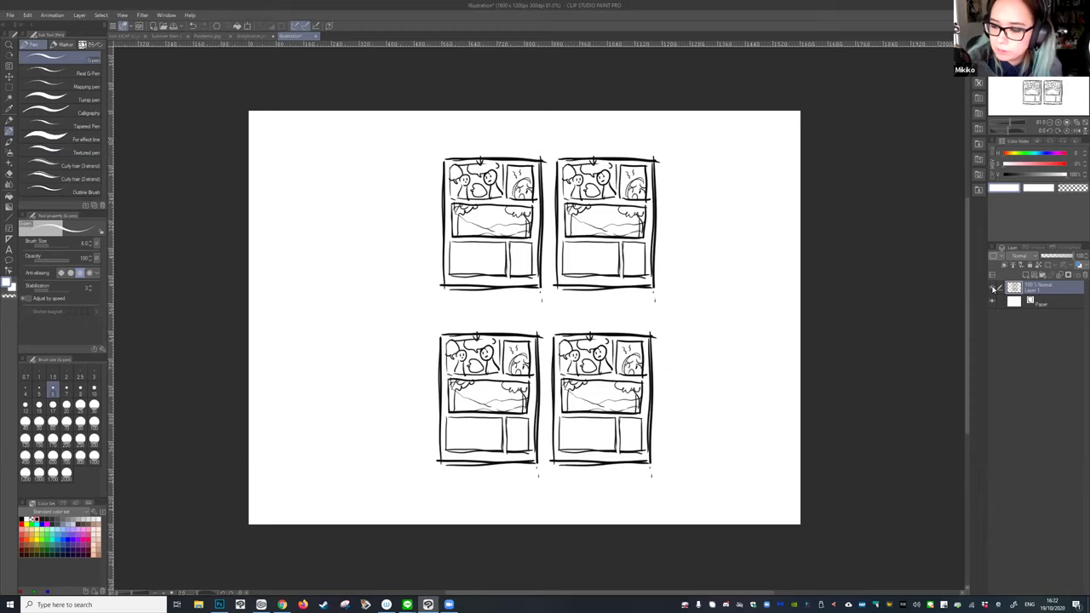
pyautogui.click(991, 288)
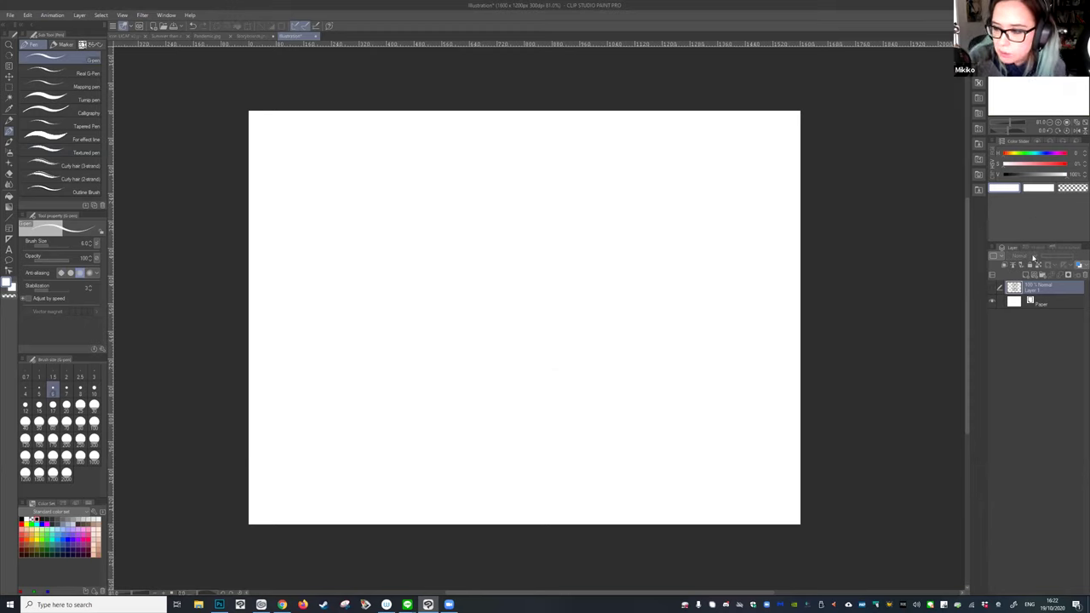
pyautogui.click(1032, 277)
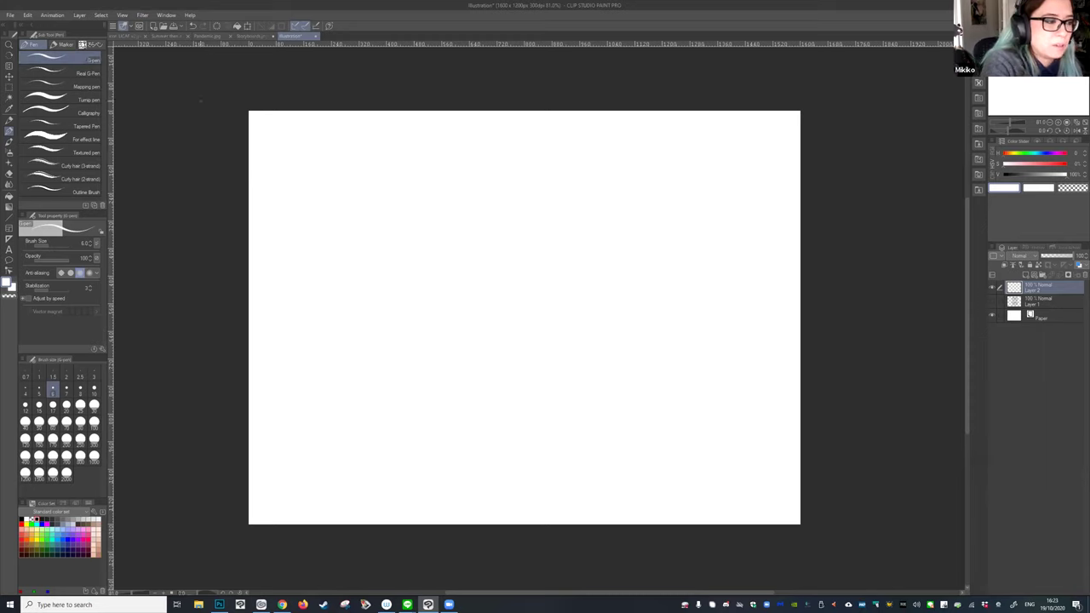
# Switch to the Lighter pencil with a near-black colour, make a test stroke on the empty canvas and undo it.
pyautogui.click(9, 120)
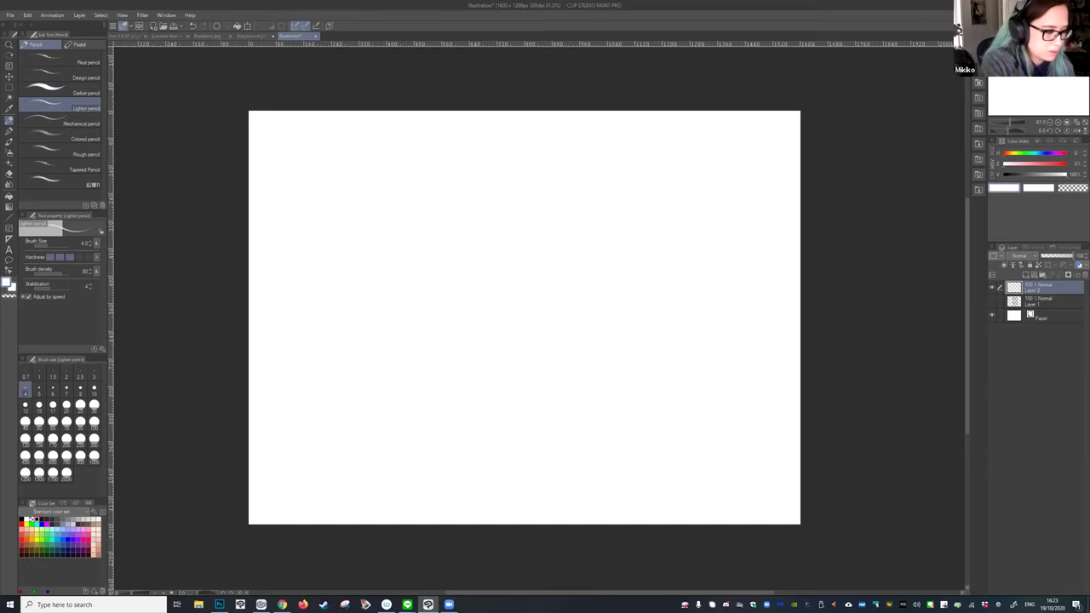
pyautogui.click(41, 521)
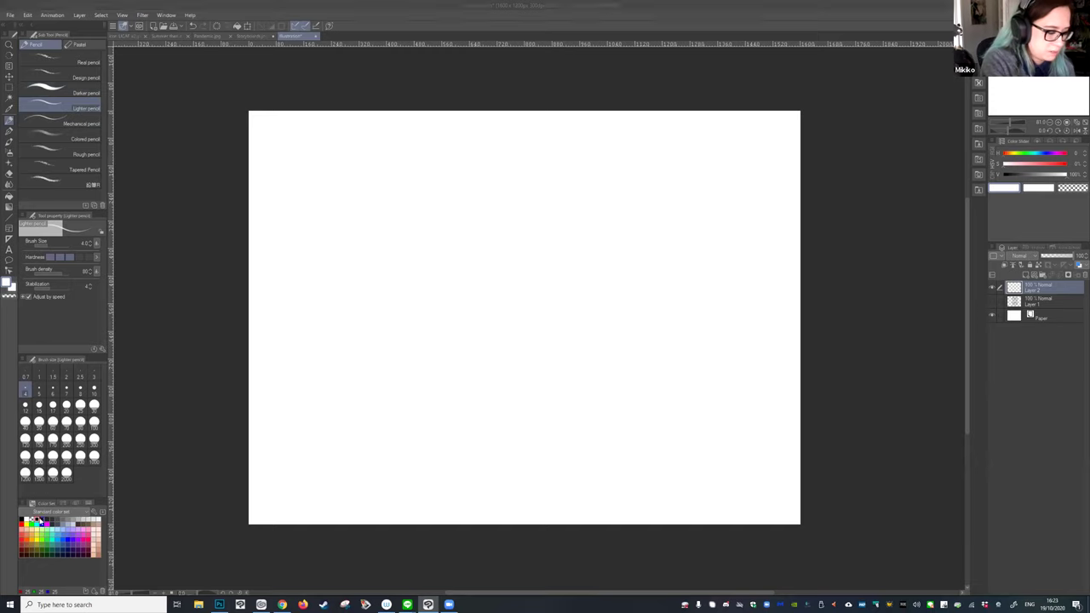
pyautogui.moveTo(396, 254)
pyautogui.mouseDown()
pyautogui.moveTo(447, 291)
pyautogui.moveTo(547, 228)
pyautogui.moveTo(532, 317)
pyautogui.moveTo(561, 316)
pyautogui.mouseUp()
pyautogui.hotkey('ctrl', 'z')
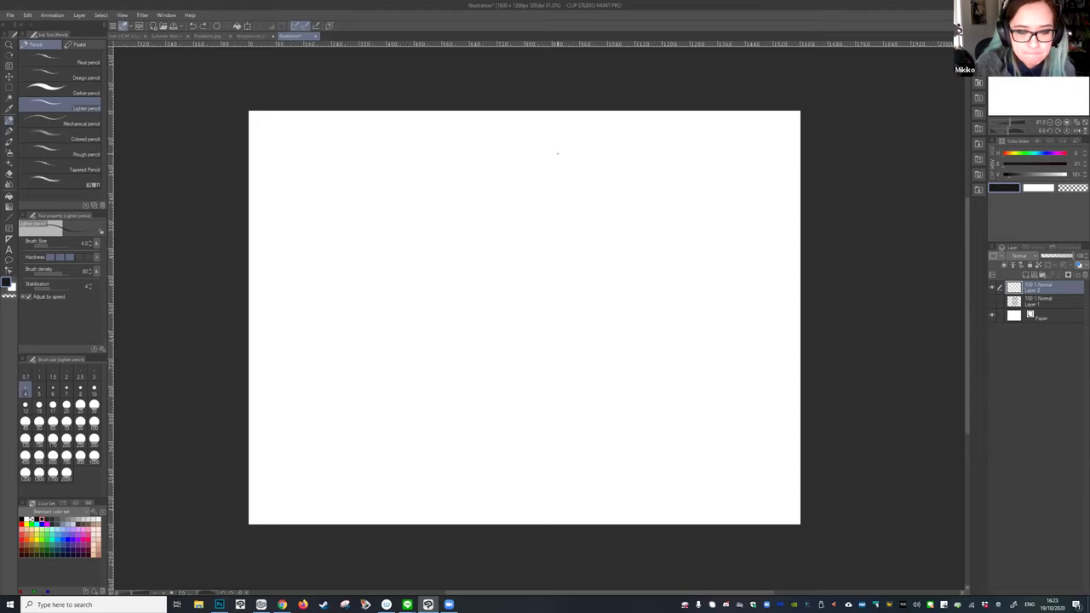
pyautogui.scroll(4, 390, 284)
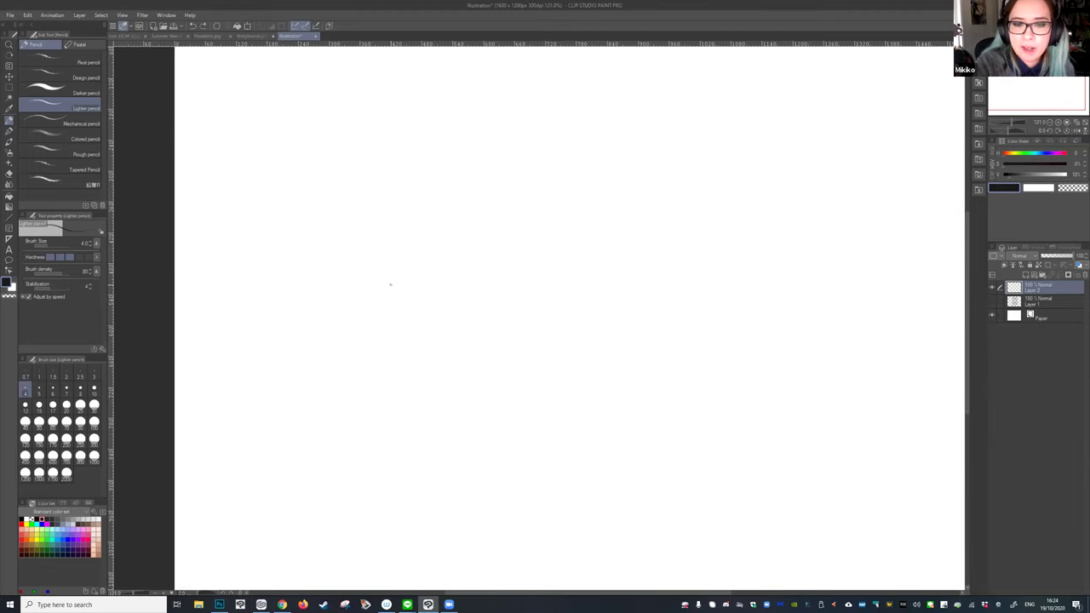
# Sketch a three-quarter view head outline with a pointed chin and an ear in the upper centre of the canvas.
pyautogui.moveTo(607, 111)
pyautogui.mouseDown()
pyautogui.moveTo(552, 181)
pyautogui.moveTo(555, 242)
pyautogui.moveTo(597, 300)
pyautogui.mouseUp()
pyautogui.moveTo(559, 267)
pyautogui.mouseDown()
pyautogui.moveTo(598, 302)
pyautogui.moveTo(670, 256)
pyautogui.moveTo(685, 214)
pyautogui.moveTo(690, 239)
pyautogui.moveTo(667, 261)
pyautogui.mouseUp()
pyautogui.moveTo(686, 216); pyautogui.dragTo(666, 259)
pyautogui.moveTo(607, 120)
pyautogui.mouseDown()
pyautogui.moveTo(679, 157)
pyautogui.moveTo(686, 209)
pyautogui.moveTo(654, 119)
pyautogui.moveTo(691, 178)
pyautogui.moveTo(686, 161)
pyautogui.moveTo(681, 218)
pyautogui.mouseUp()
pyautogui.moveTo(552, 208)
pyautogui.mouseDown()
pyautogui.moveTo(556, 253)
pyautogui.moveTo(583, 293)
pyautogui.moveTo(627, 303)
pyautogui.moveTo(668, 258)
pyautogui.moveTo(650, 285)
pyautogui.mouseUp()
pyautogui.moveTo(682, 218); pyautogui.dragTo(669, 247)
pyautogui.moveTo(686, 209); pyautogui.dragTo(667, 235)
# Add a curved vertical centre line and two horizontal guidelines across the face for placing the features.
pyautogui.moveTo(607, 121); pyautogui.dragTo(608, 315)
pyautogui.moveTo(542, 217); pyautogui.dragTo(683, 210)
pyautogui.moveTo(557, 254); pyautogui.dragTo(703, 246)
pyautogui.moveTo(553, 255); pyautogui.dragTo(673, 247)
# Firm up the jawline and ear, and sketch the neck running down into both shoulders.
pyautogui.moveTo(556, 249)
pyautogui.mouseDown()
pyautogui.moveTo(596, 303)
pyautogui.moveTo(588, 293)
pyautogui.moveTo(659, 269)
pyautogui.moveTo(614, 307)
pyautogui.mouseUp()
pyautogui.moveTo(671, 260); pyautogui.dragTo(669, 296)
pyautogui.moveTo(668, 280)
pyautogui.mouseDown()
pyautogui.moveTo(599, 371)
pyautogui.moveTo(681, 329)
pyautogui.moveTo(679, 318)
pyautogui.moveTo(688, 329)
pyautogui.mouseUp()
pyautogui.moveTo(608, 323)
pyautogui.mouseDown()
pyautogui.moveTo(609, 338)
pyautogui.moveTo(547, 375)
pyautogui.moveTo(615, 332)
pyautogui.moveTo(727, 353)
pyautogui.mouseUp()
pyautogui.moveTo(671, 317); pyautogui.dragTo(741, 361)
pyautogui.moveTo(664, 277)
pyautogui.mouseDown()
pyautogui.moveTo(661, 303)
pyautogui.moveTo(715, 344)
pyautogui.mouseUp()
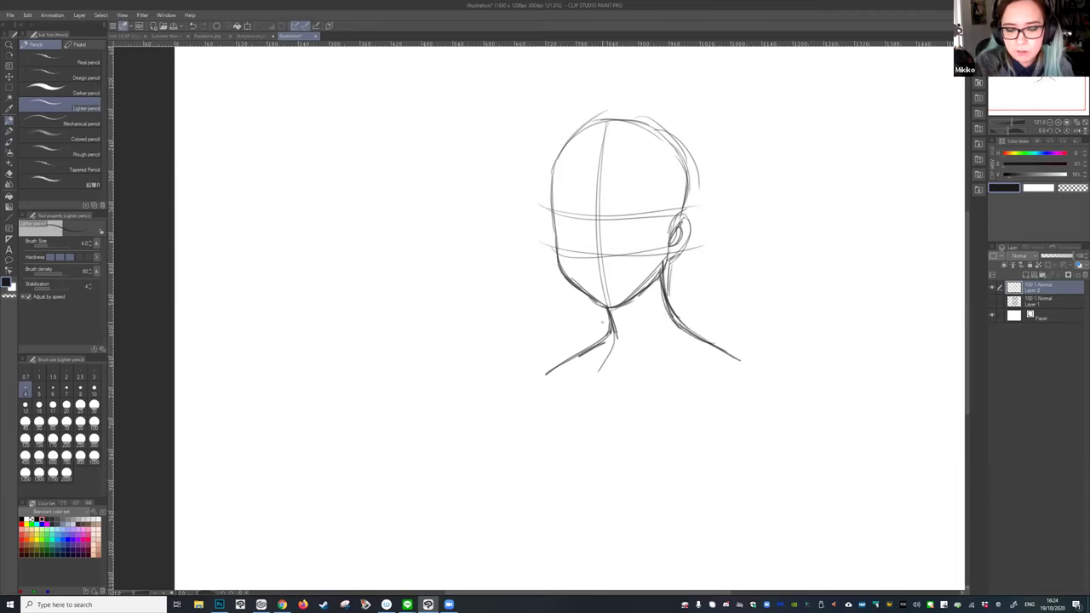
pyautogui.moveTo(608, 325); pyautogui.dragTo(667, 261)
pyautogui.moveTo(680, 213)
pyautogui.mouseDown()
pyautogui.moveTo(686, 257)
pyautogui.moveTo(681, 212)
pyautogui.mouseUp()
pyautogui.moveTo(680, 213); pyautogui.dragTo(683, 261)
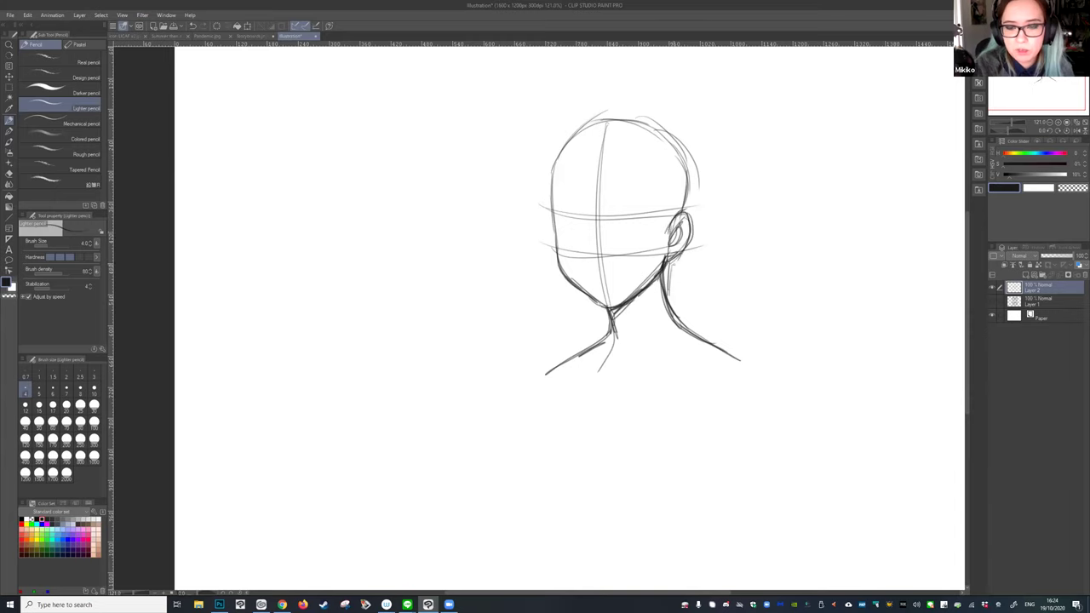
# Sketch long side-swept bangs falling across the forehead and strands in front of the ear.
pyautogui.moveTo(573, 160); pyautogui.dragTo(571, 211)
pyautogui.moveTo(595, 142)
pyautogui.mouseDown()
pyautogui.moveTo(582, 208)
pyautogui.moveTo(628, 232)
pyautogui.moveTo(612, 204)
pyautogui.mouseUp()
pyautogui.moveTo(598, 162); pyautogui.dragTo(665, 242)
pyautogui.moveTo(651, 175); pyautogui.dragTo(676, 262)
pyautogui.moveTo(608, 182); pyautogui.dragTo(676, 269)
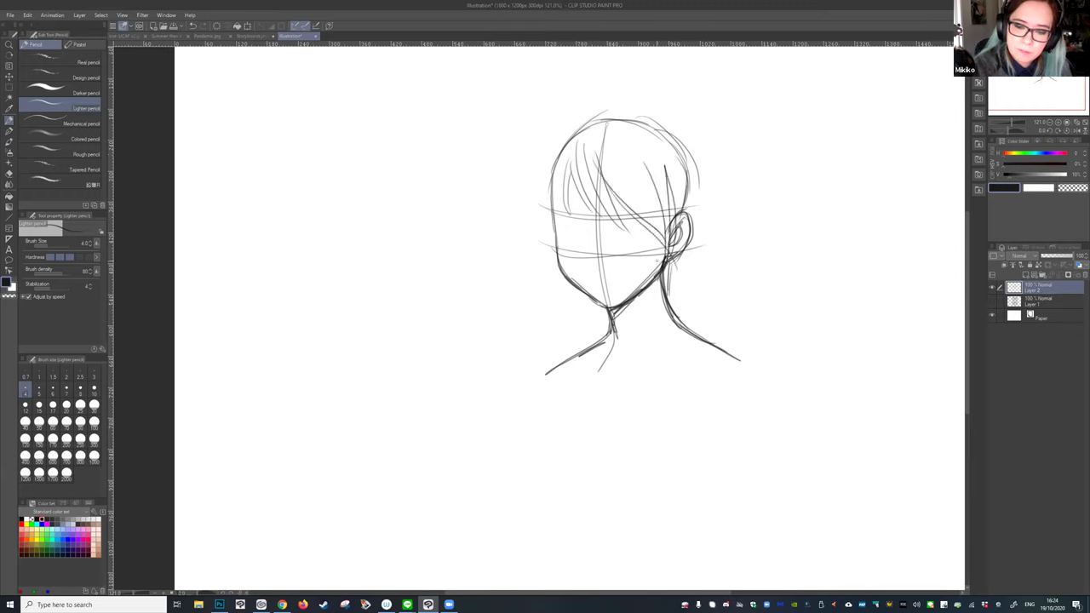
pyautogui.moveTo(602, 181); pyautogui.dragTo(639, 247)
pyautogui.moveTo(598, 182); pyautogui.dragTo(589, 205)
# Sketch the outer hair silhouette over the crown and down to the nape, with flicked locks beside the far cheek.
pyautogui.moveTo(559, 140); pyautogui.dragTo(530, 186)
pyautogui.moveTo(537, 160); pyautogui.dragTo(548, 236)
pyautogui.moveTo(543, 194); pyautogui.dragTo(518, 251)
pyautogui.moveTo(541, 223); pyautogui.dragTo(554, 265)
pyautogui.moveTo(547, 157)
pyautogui.mouseDown()
pyautogui.moveTo(500, 162)
pyautogui.moveTo(588, 109)
pyautogui.mouseUp()
pyautogui.moveTo(578, 119)
pyautogui.mouseDown()
pyautogui.moveTo(606, 105)
pyautogui.moveTo(681, 128)
pyautogui.mouseUp()
pyautogui.moveTo(671, 122)
pyautogui.mouseDown()
pyautogui.moveTo(705, 201)
pyautogui.moveTo(710, 168)
pyautogui.moveTo(698, 227)
pyautogui.mouseUp()
pyautogui.moveTo(671, 264); pyautogui.dragTo(663, 298)
pyautogui.moveTo(686, 249); pyautogui.dragTo(666, 286)
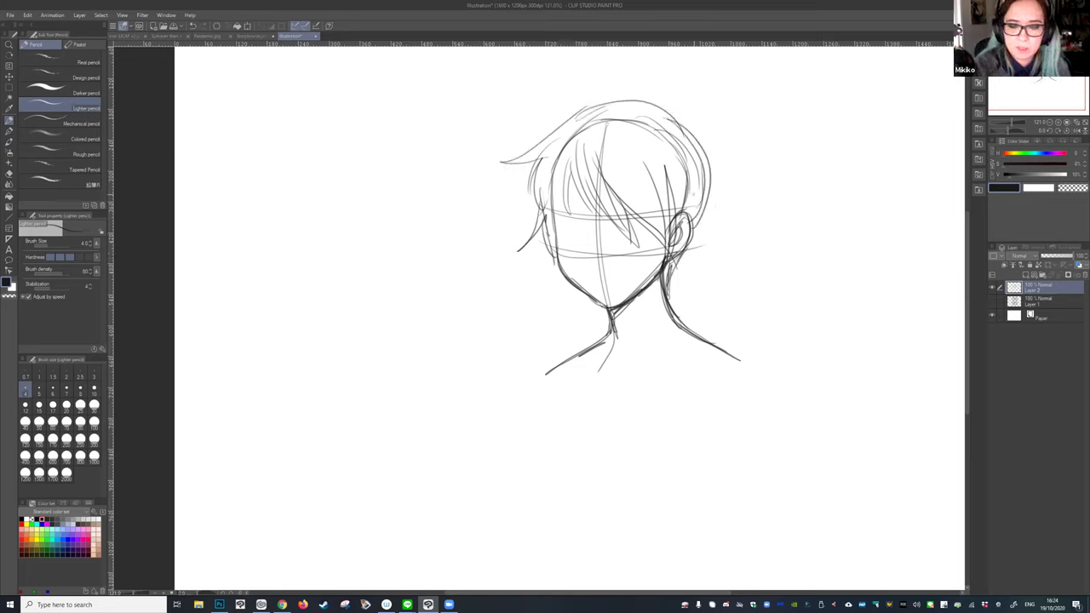
pyautogui.moveTo(666, 186); pyautogui.dragTo(705, 174)
pyautogui.hotkey('ctrl', 'z')
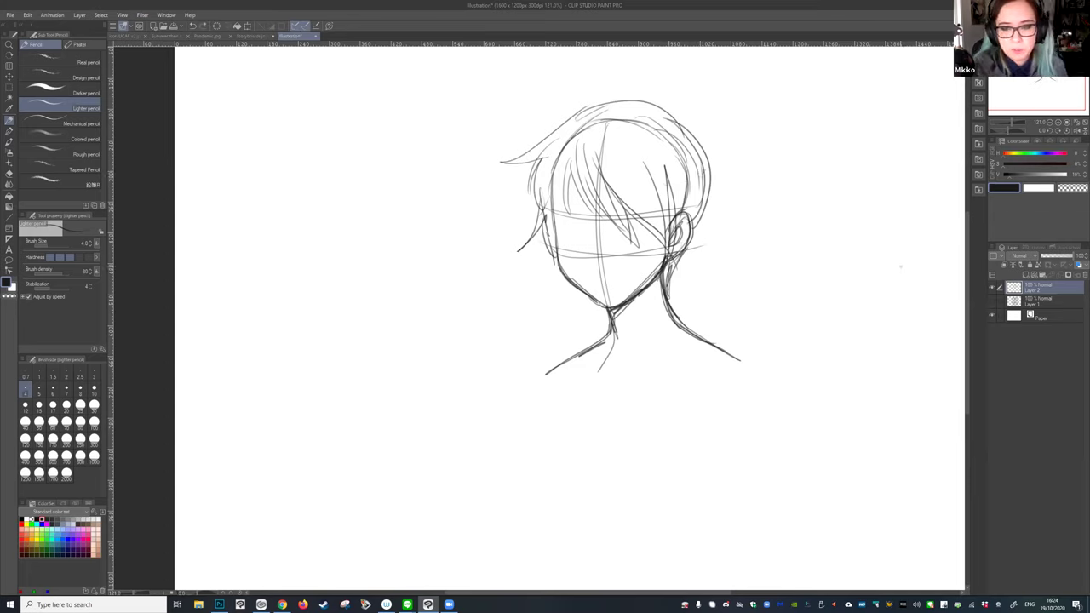
# Thicken the hair strands near the ear and sketch the upper lash lines of both eyes on the guideline.
pyautogui.moveTo(666, 169)
pyautogui.mouseDown()
pyautogui.moveTo(679, 215)
pyautogui.moveTo(689, 196)
pyautogui.moveTo(664, 244)
pyautogui.mouseUp()
pyautogui.moveTo(667, 192); pyautogui.dragTo(615, 252)
pyautogui.moveTo(625, 213); pyautogui.dragTo(637, 247)
pyautogui.moveTo(570, 169); pyautogui.dragTo(614, 232)
pyautogui.moveTo(572, 164); pyautogui.dragTo(559, 223)
pyautogui.moveTo(575, 162)
pyautogui.mouseDown()
pyautogui.moveTo(565, 198)
pyautogui.moveTo(551, 190)
pyautogui.moveTo(539, 223)
pyautogui.moveTo(657, 225)
pyautogui.mouseUp()
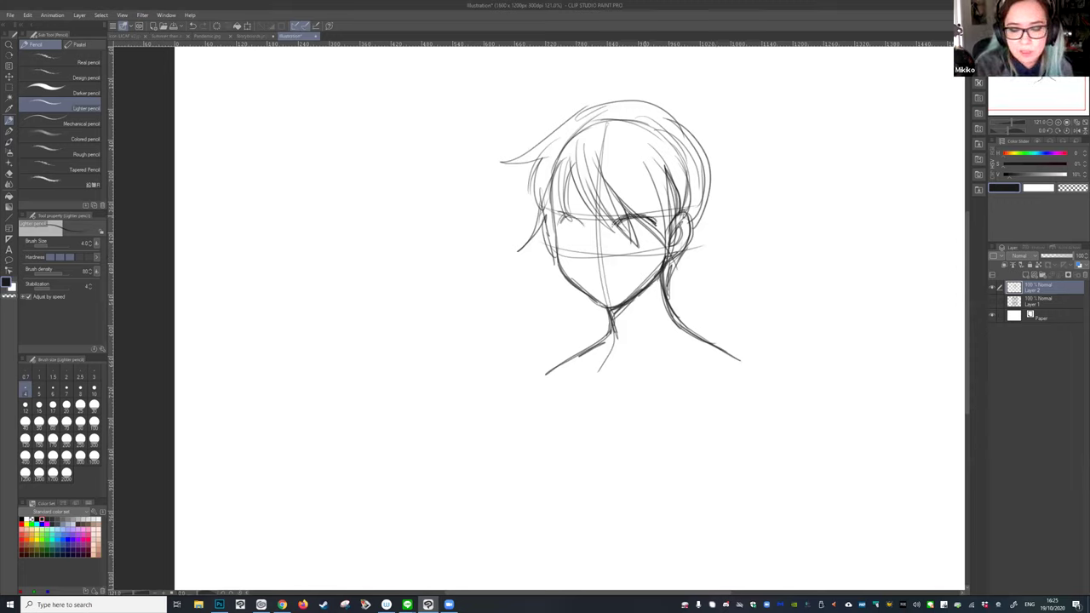
pyautogui.moveTo(568, 217)
pyautogui.mouseDown()
pyautogui.moveTo(579, 225)
pyautogui.moveTo(564, 221)
pyautogui.mouseUp()
pyautogui.moveTo(651, 220)
pyautogui.mouseDown()
pyautogui.moveTo(662, 227)
pyautogui.moveTo(637, 225)
pyautogui.mouseUp()
# Check the face in mirrored view while darkening the lash lines and sketching the irises and nose, then restore the normal view.
pyautogui.press('h')
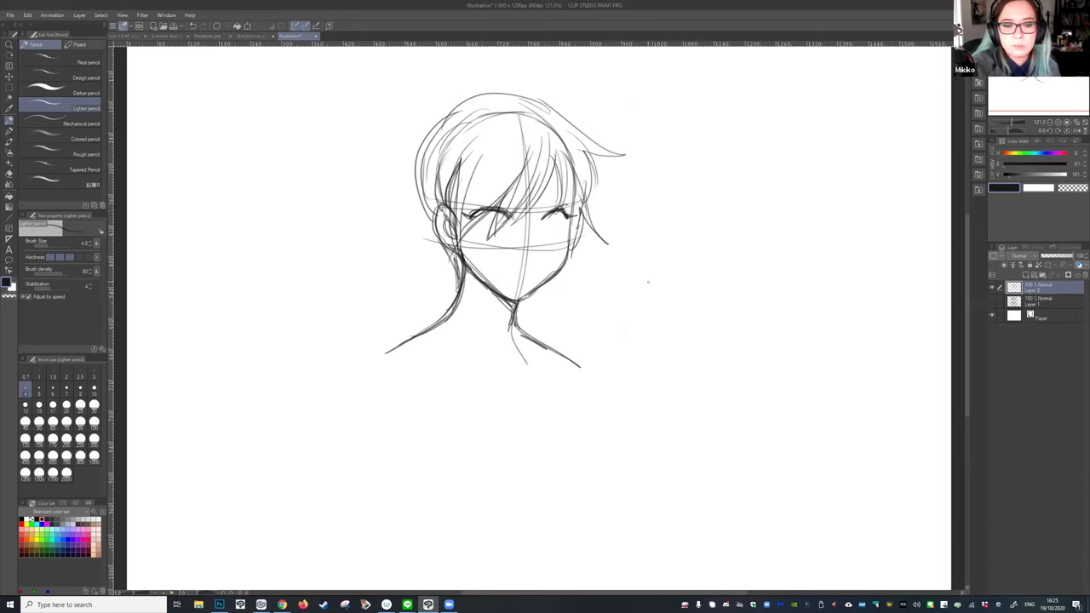
pyautogui.moveTo(545, 212); pyautogui.dragTo(554, 221)
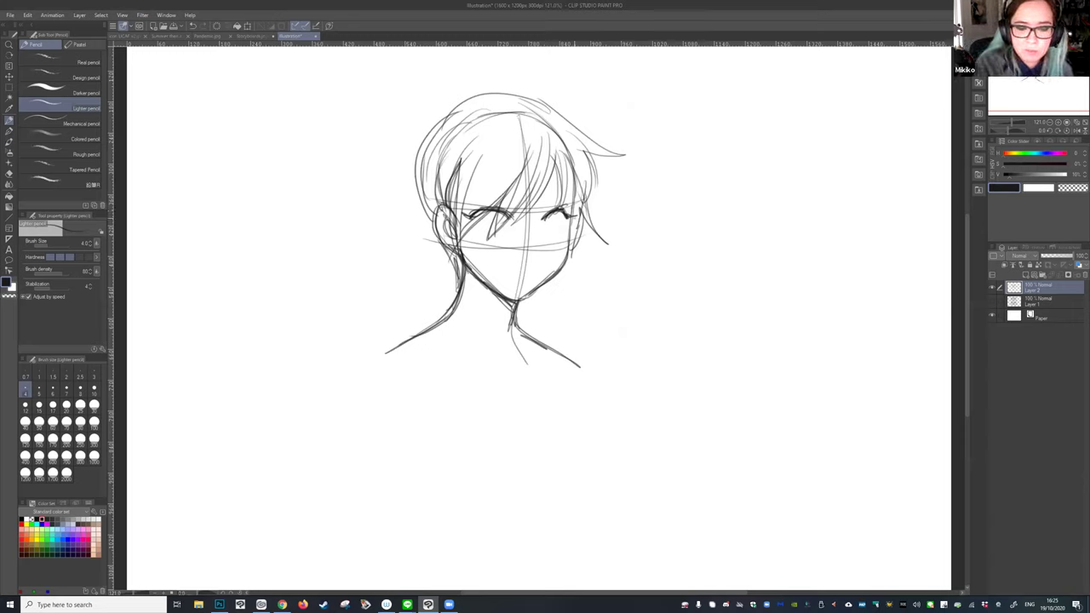
pyautogui.moveTo(469, 215); pyautogui.dragTo(506, 212)
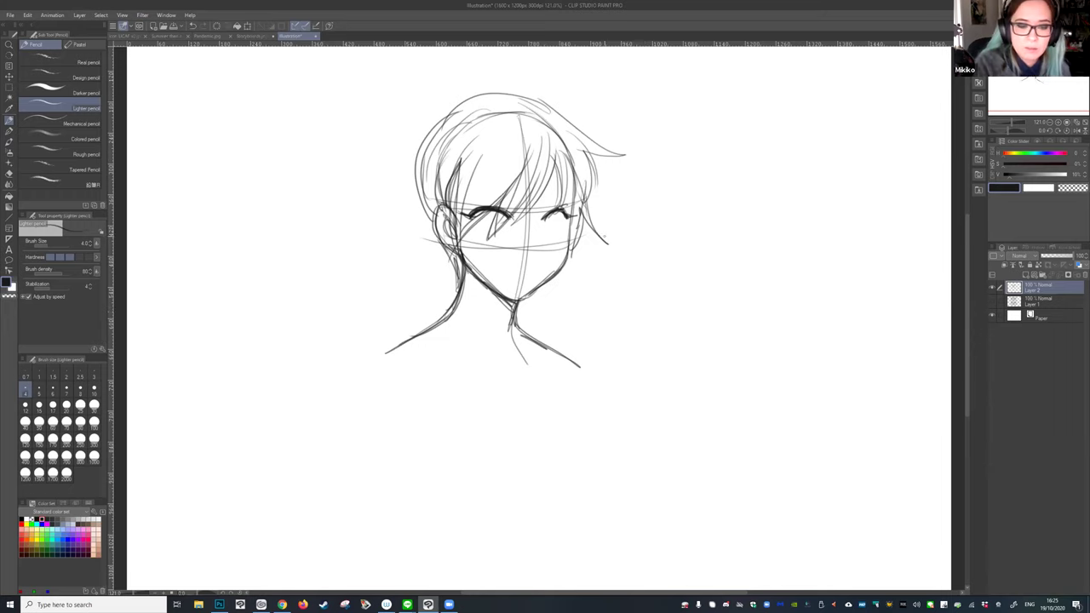
pyautogui.moveTo(482, 212)
pyautogui.mouseDown()
pyautogui.moveTo(487, 231)
pyautogui.moveTo(510, 218)
pyautogui.moveTo(562, 237)
pyautogui.moveTo(561, 227)
pyautogui.moveTo(504, 234)
pyautogui.moveTo(550, 236)
pyautogui.moveTo(555, 257)
pyautogui.mouseUp()
pyautogui.press('h')
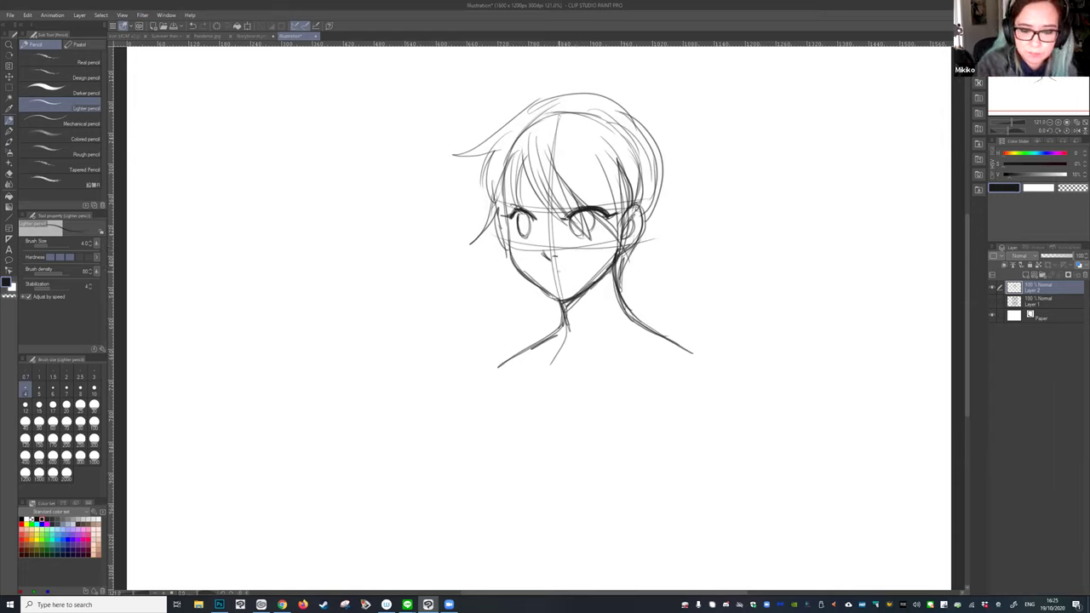
# Sketch a small smiling mouth and finish the details around the eyes and eyebrows.
pyautogui.moveTo(543, 269); pyautogui.dragTo(555, 271)
pyautogui.moveTo(558, 271); pyautogui.dragTo(576, 266)
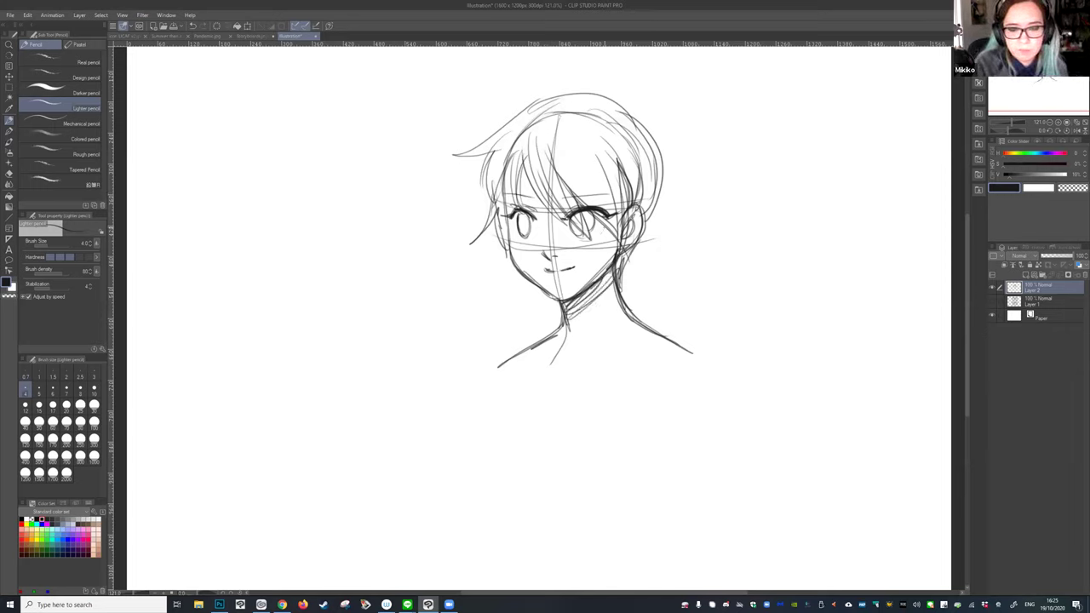
pyautogui.moveTo(603, 221); pyautogui.dragTo(608, 231)
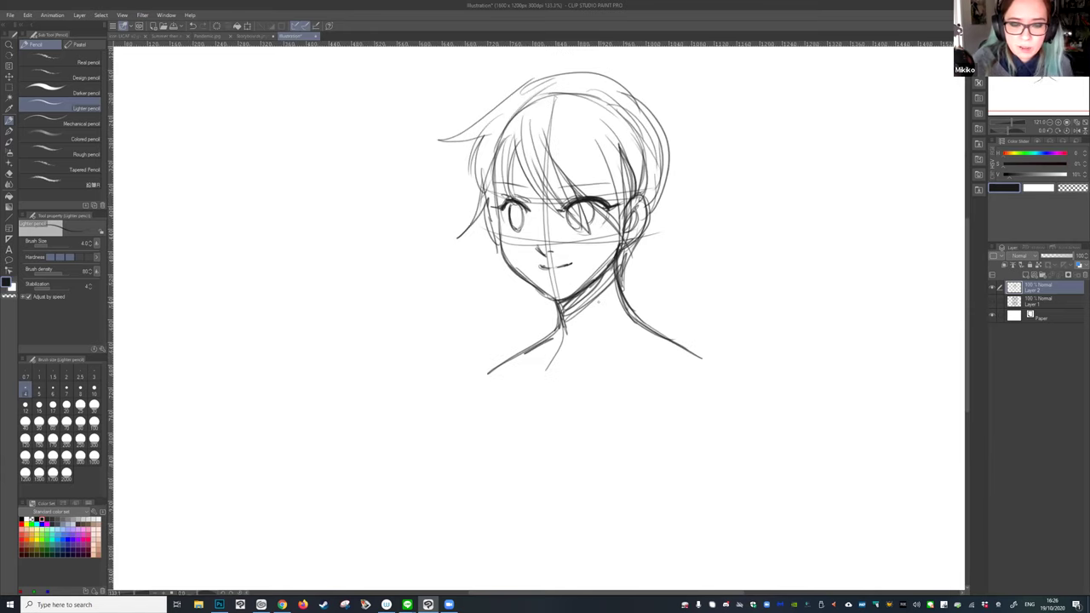
# Lower the opacity of the sketch layer to 41% so it serves as a faint guide for inking.
pyautogui.scroll(2, 676, 239)
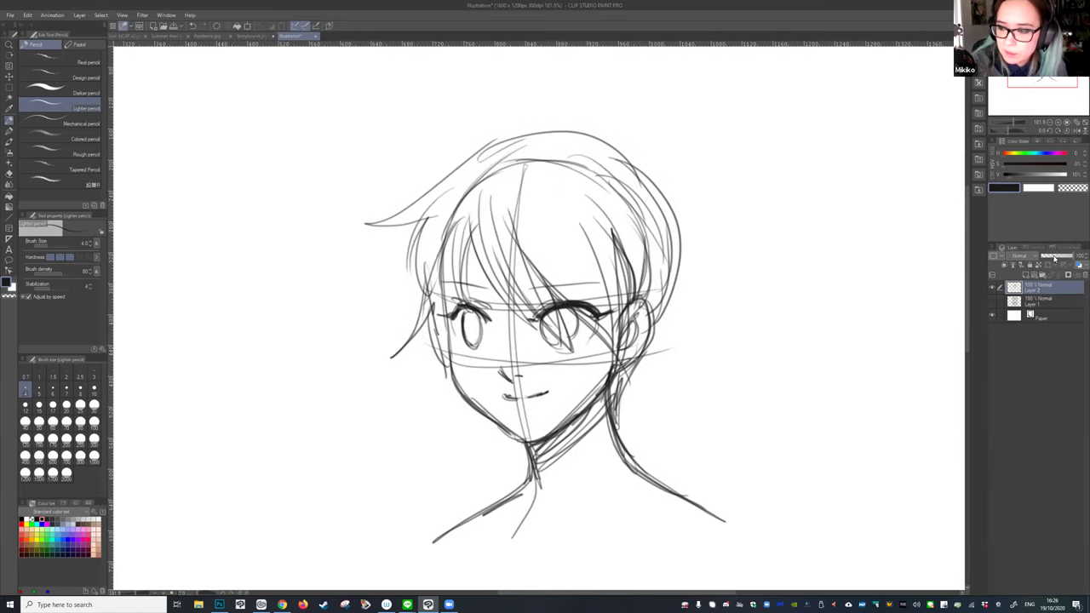
pyautogui.moveTo(1058, 258); pyautogui.dragTo(1049, 258)
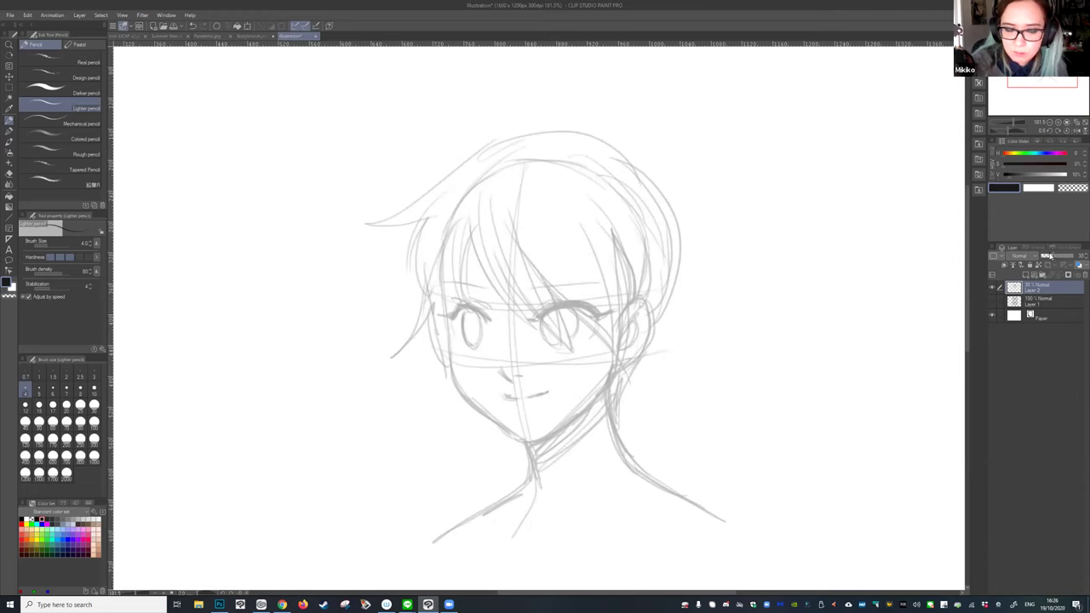
pyautogui.moveTo(1049, 256); pyautogui.dragTo(1056, 256)
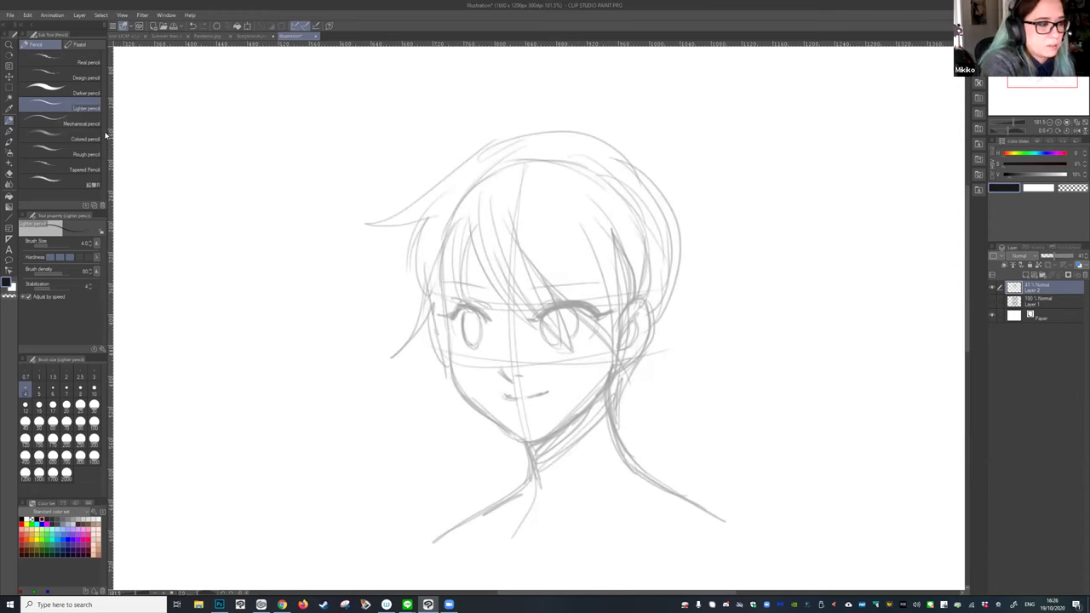
# Switch to the G-pen and add a new layer above the faded sketch, undoing the test strokes.
pyautogui.click(8, 131)
pyautogui.moveTo(494, 308)
pyautogui.mouseDown()
pyautogui.moveTo(656, 167)
pyautogui.moveTo(654, 291)
pyautogui.mouseUp()
pyautogui.hotkey('ctrl', 'z')
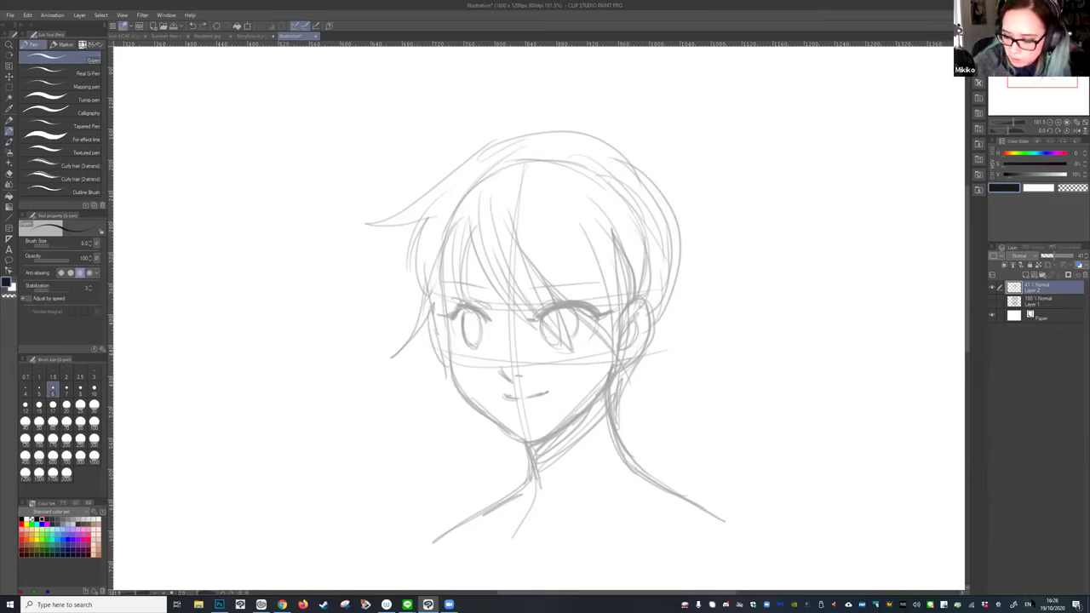
pyautogui.click(1026, 275)
pyautogui.moveTo(341, 390); pyautogui.dragTo(673, 175)
pyautogui.hotkey('ctrl', 'z')
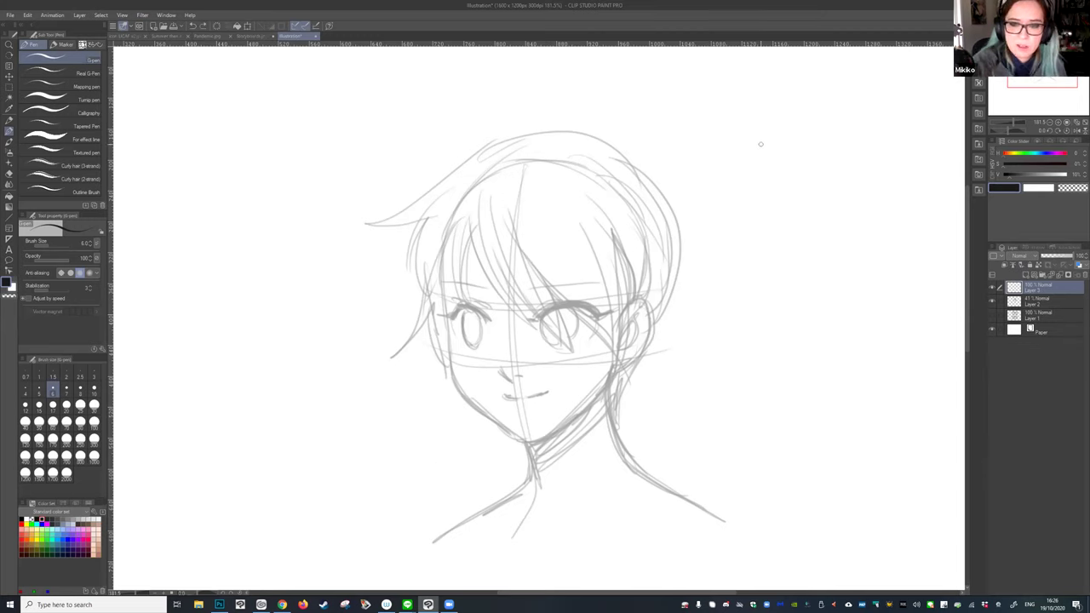
# Try quick curved G-pen strokes over the hair and face outline, undoing each attempt.
pyautogui.moveTo(624, 158); pyautogui.dragTo(647, 337)
pyautogui.hotkey('ctrl', 'z')
pyautogui.moveTo(603, 153); pyautogui.dragTo(655, 337)
pyautogui.hotkey('ctrl', 'z')
pyautogui.hotkey('ctrl', 'z')
pyautogui.moveTo(608, 156)
pyautogui.mouseDown()
pyautogui.moveTo(657, 332)
pyautogui.moveTo(661, 195)
pyautogui.moveTo(675, 304)
pyautogui.moveTo(652, 344)
pyautogui.moveTo(652, 180)
pyautogui.moveTo(674, 302)
pyautogui.moveTo(589, 387)
pyautogui.moveTo(656, 180)
pyautogui.moveTo(588, 404)
pyautogui.mouseUp()
pyautogui.hotkey('ctrl', 'z')
pyautogui.hotkey('ctrl', 'z')
pyautogui.hotkey('ctrl', 'z')
pyautogui.hotkey('ctrl', 'z')
pyautogui.hotkey('ctrl', 'z')
pyautogui.hotkey('ctrl', 'z')
pyautogui.moveTo(632, 170); pyautogui.dragTo(662, 370)
pyautogui.hotkey('ctrl', 'z')
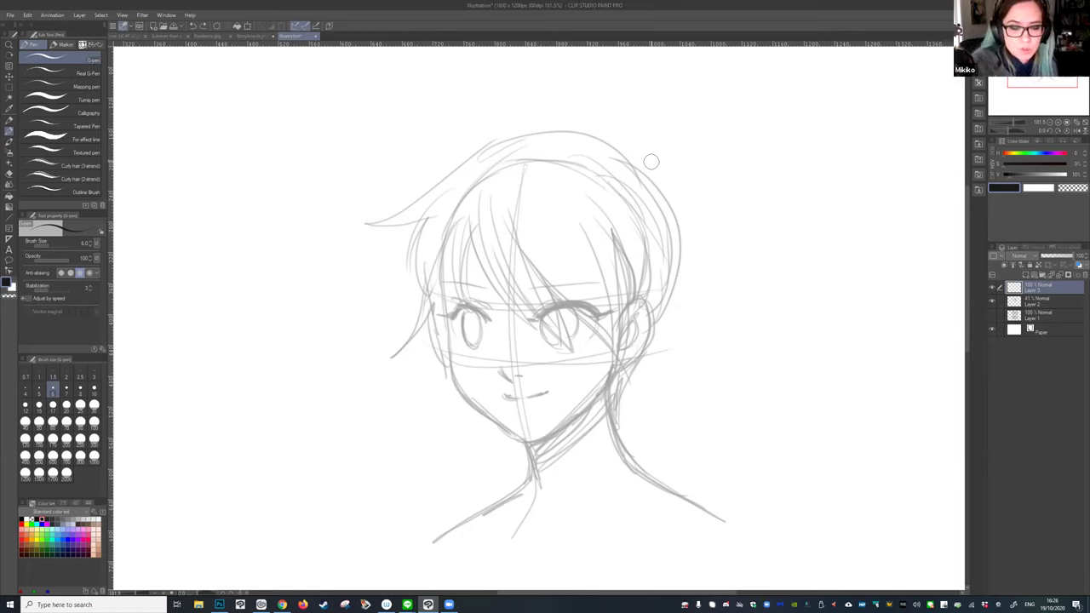
pyautogui.moveTo(471, 206); pyautogui.dragTo(535, 330)
pyautogui.hotkey('ctrl', 'z')
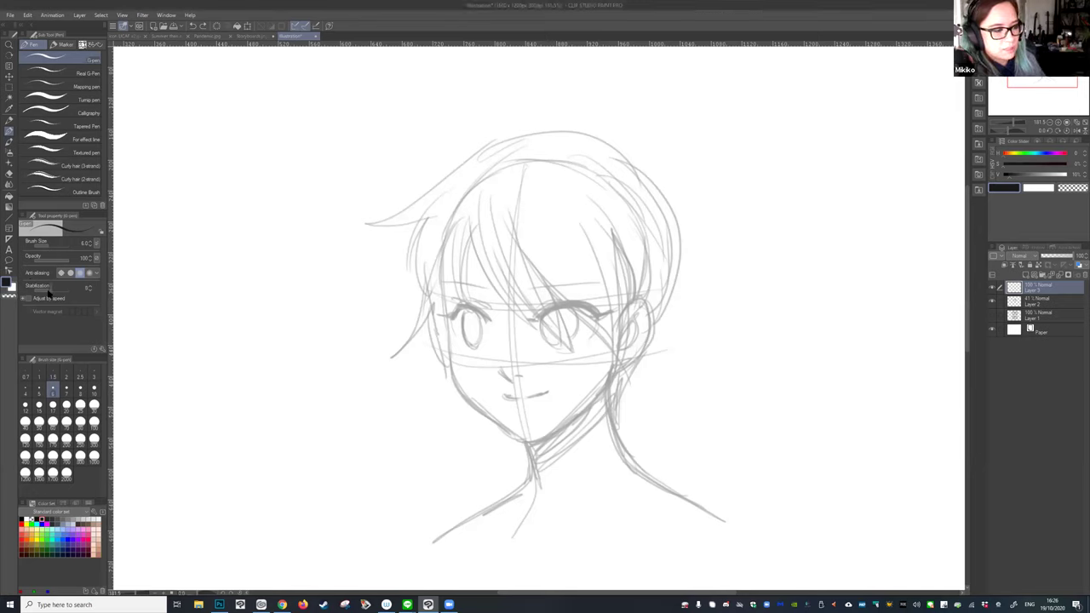
# Set the pen stabilization to 0, test curved strokes across the face and undo them.
pyautogui.moveTo(51, 292); pyautogui.dragTo(65, 297)
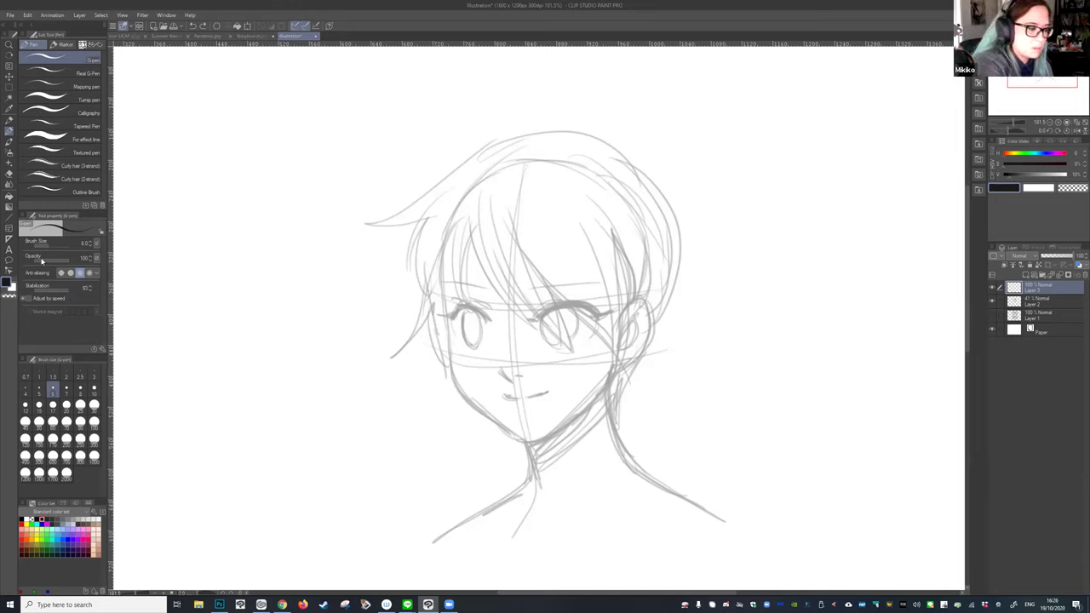
pyautogui.moveTo(40, 289); pyautogui.dragTo(28, 288)
pyautogui.moveTo(554, 136)
pyautogui.mouseDown()
pyautogui.moveTo(471, 265)
pyautogui.moveTo(619, 439)
pyautogui.moveTo(772, 278)
pyautogui.mouseUp()
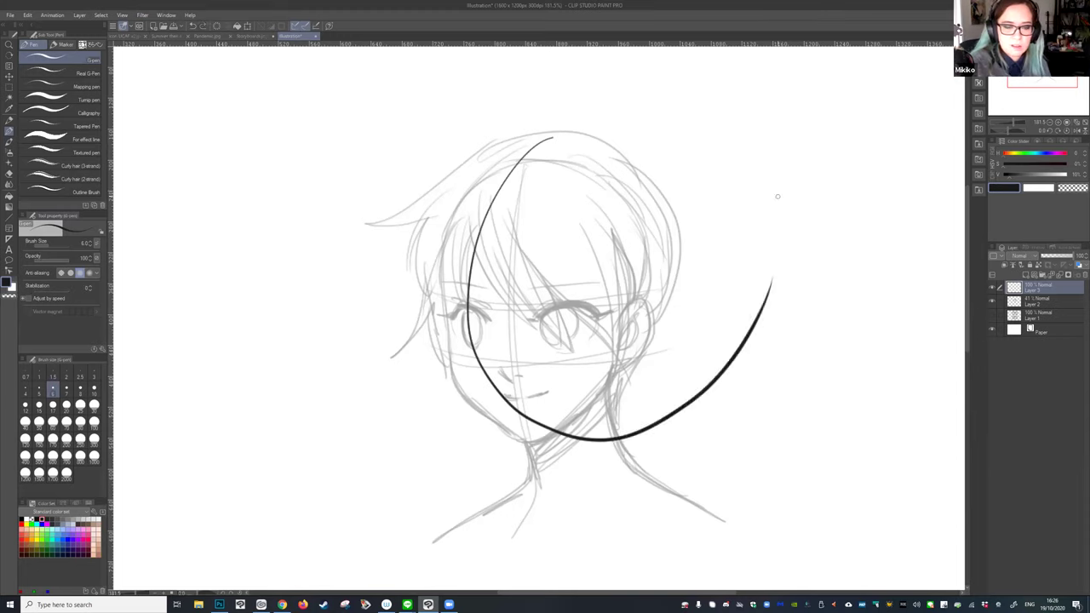
pyautogui.hotkey('ctrl', 'z')
pyautogui.moveTo(533, 198); pyautogui.dragTo(660, 326)
pyautogui.hotkey('ctrl', 'z')
# Test the pen at stabilization 100 with two wavy diagonal lines across the canvas and undo both.
pyautogui.moveTo(547, 132)
pyautogui.mouseDown()
pyautogui.moveTo(651, 319)
pyautogui.moveTo(783, 446)
pyautogui.mouseUp()
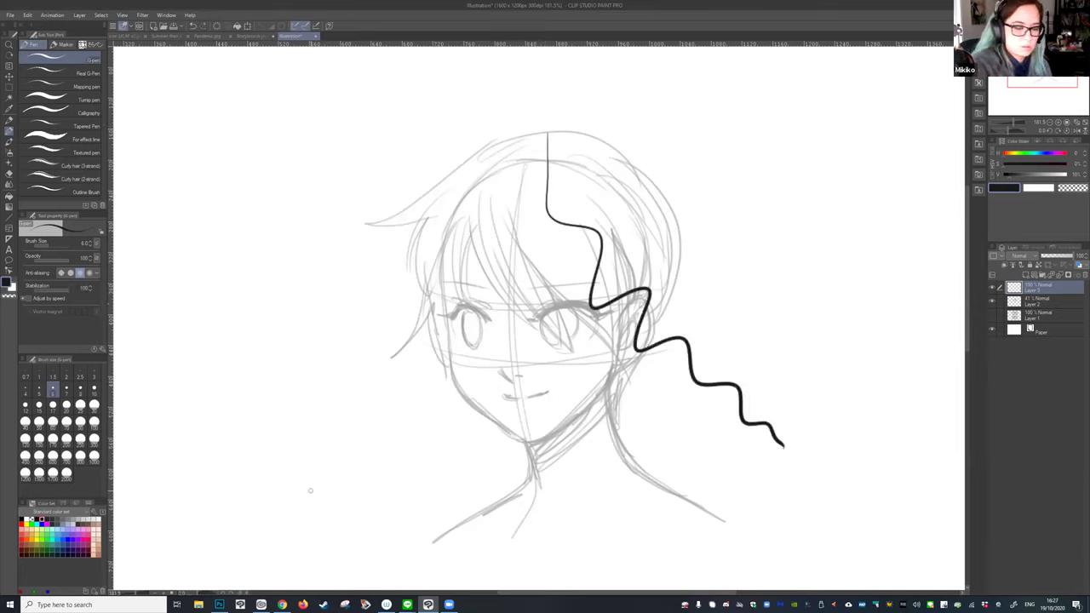
pyautogui.moveTo(604, 107)
pyautogui.mouseDown()
pyautogui.moveTo(604, 138)
pyautogui.moveTo(677, 266)
pyautogui.moveTo(774, 270)
pyautogui.moveTo(809, 291)
pyautogui.moveTo(859, 407)
pyautogui.moveTo(857, 456)
pyautogui.moveTo(907, 456)
pyautogui.mouseUp()
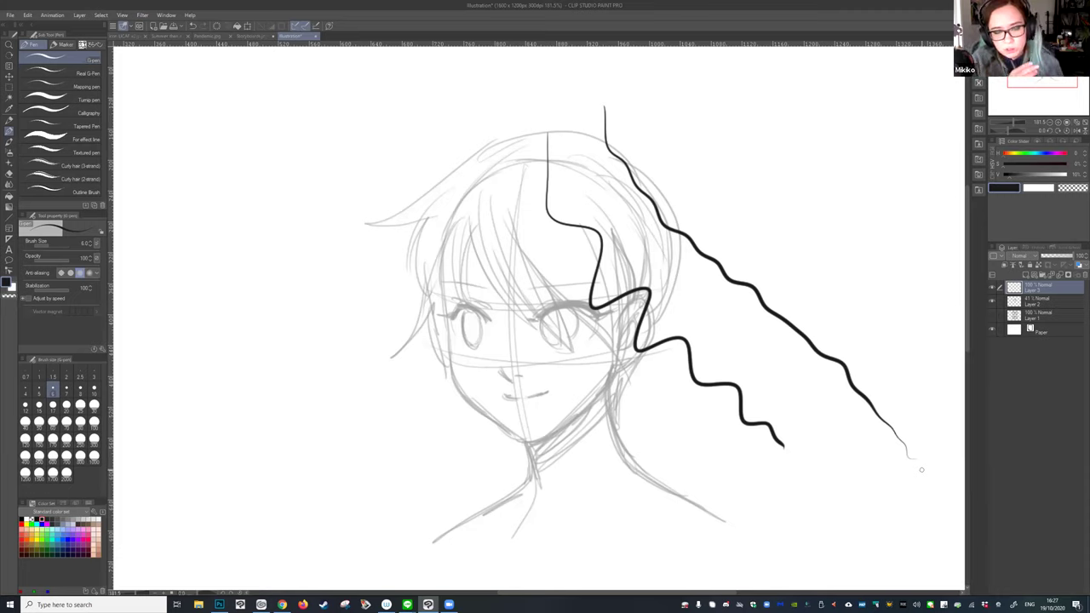
pyautogui.hotkey('ctrl', 'z')
pyautogui.hotkey('ctrl', 'z')
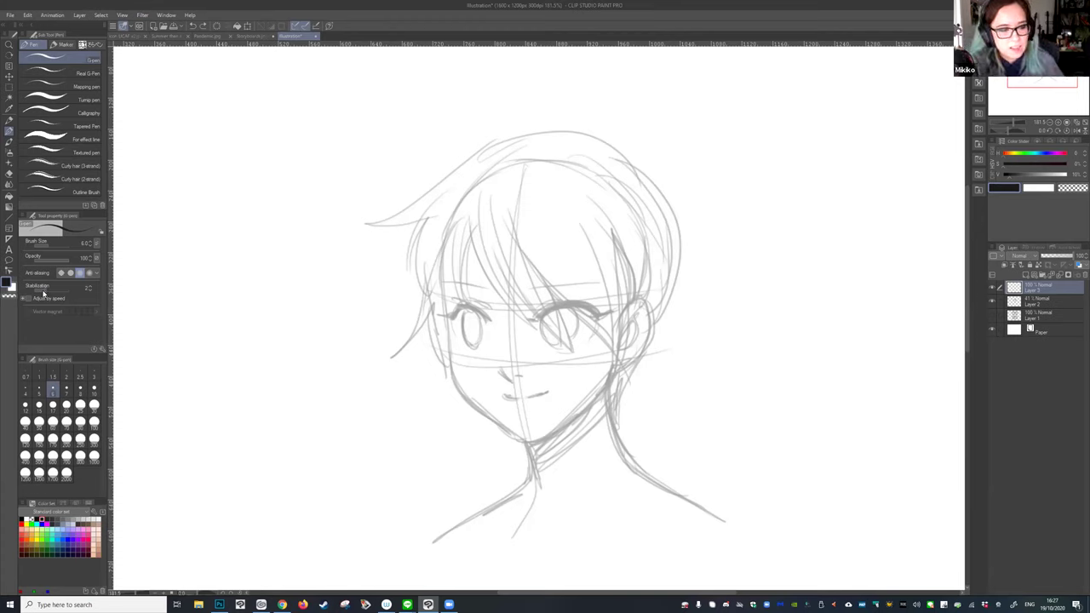
# With stabilization at 2, ink a small face outline with an ear in the empty area beside the sketched head.
pyautogui.moveTo(514, 233); pyautogui.dragTo(644, 382)
pyautogui.hotkey('ctrl', 'z')
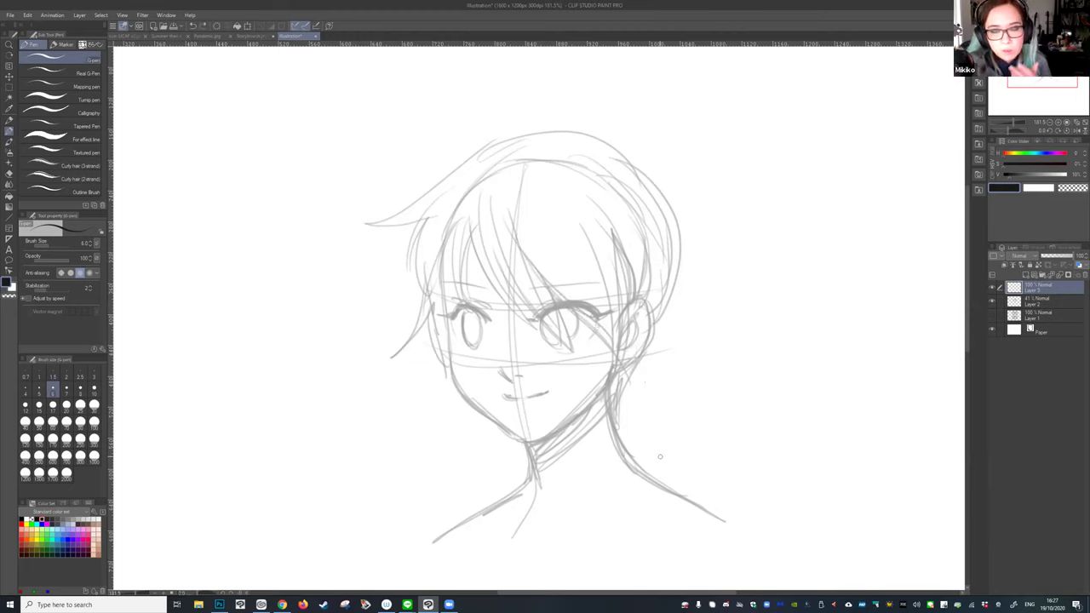
pyautogui.moveTo(752, 94)
pyautogui.mouseDown()
pyautogui.moveTo(726, 152)
pyautogui.moveTo(731, 188)
pyautogui.moveTo(789, 218)
pyautogui.moveTo(845, 182)
pyautogui.moveTo(861, 145)
pyautogui.moveTo(837, 188)
pyautogui.mouseUp()
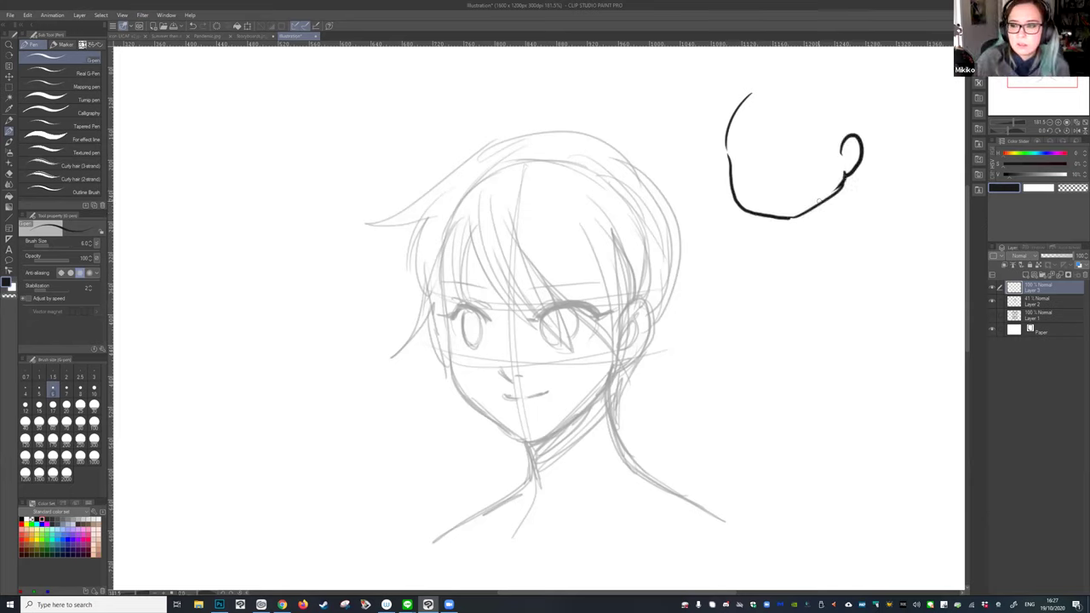
pyautogui.moveTo(847, 174); pyautogui.dragTo(816, 205)
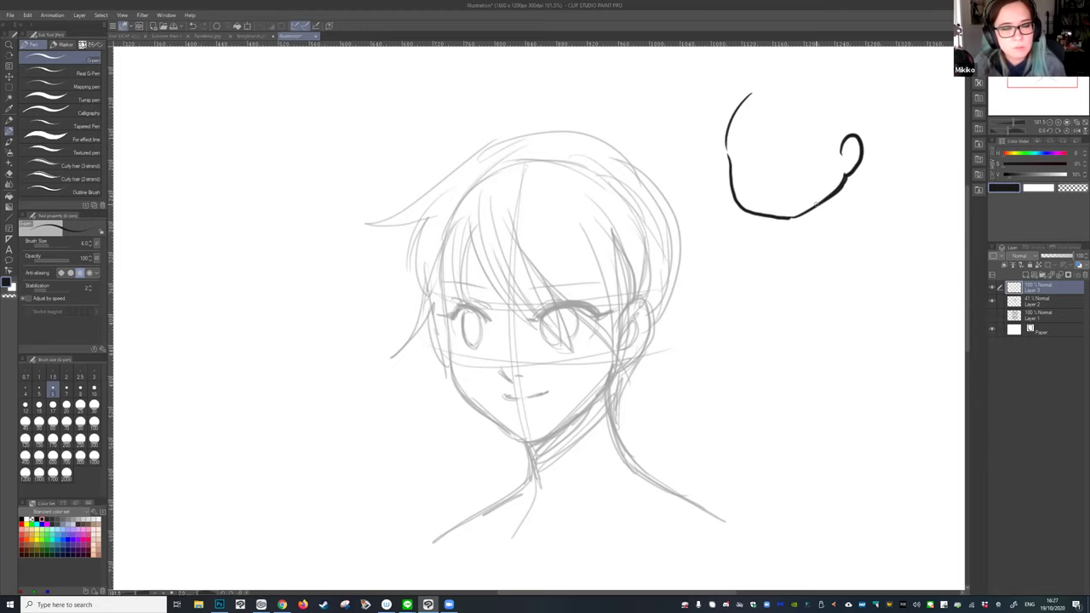
# Switch to the Pandemic.jpg comic and examine the line work on the character's hair in the 2019 panel up close.
pyautogui.click(256, 36)
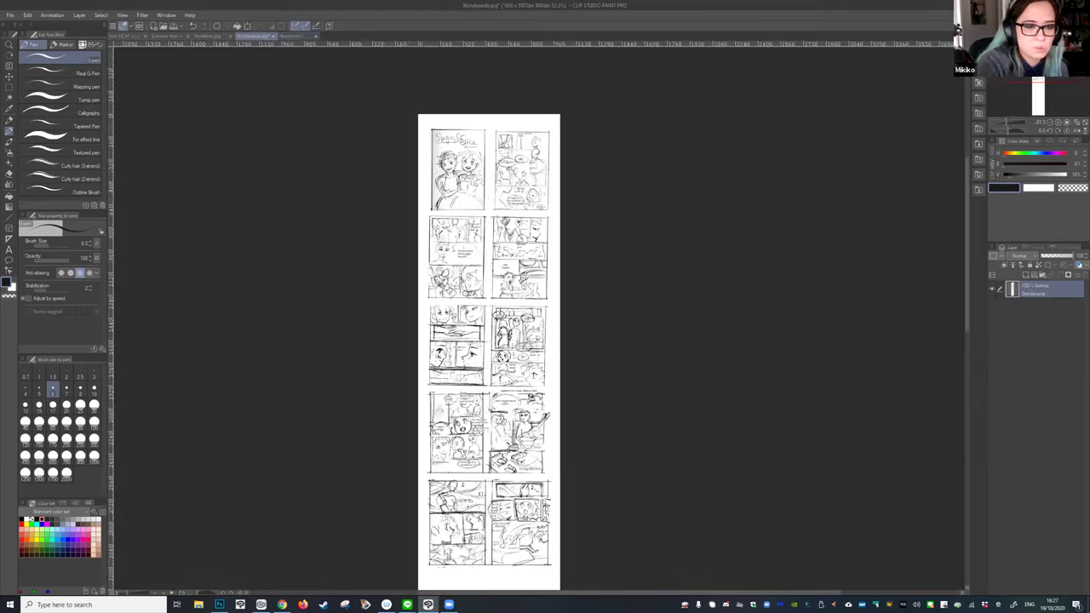
pyautogui.click(213, 36)
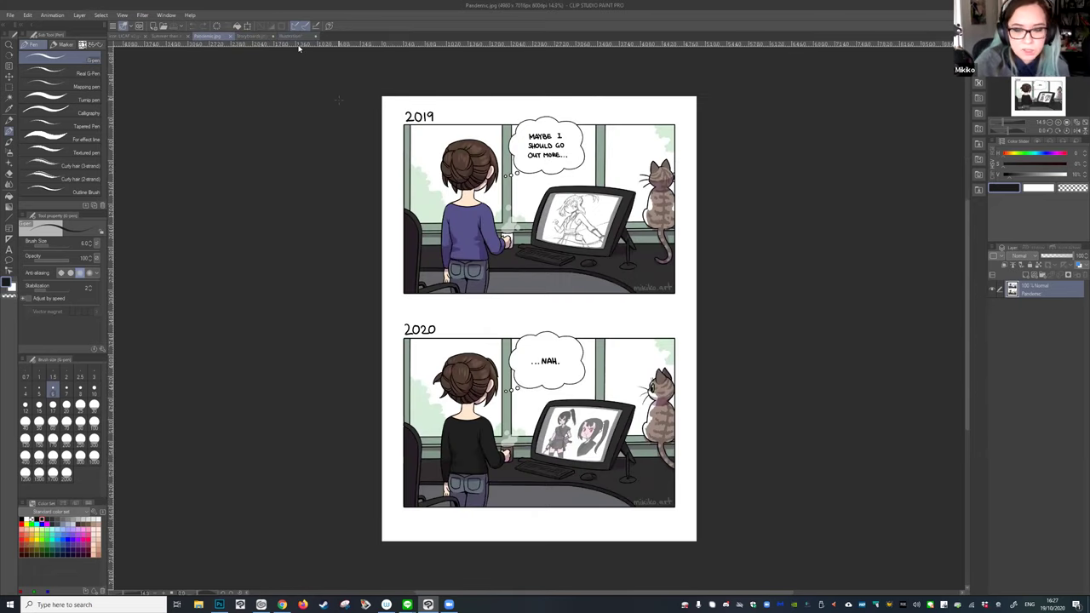
pyautogui.scroll(5, 467, 239)
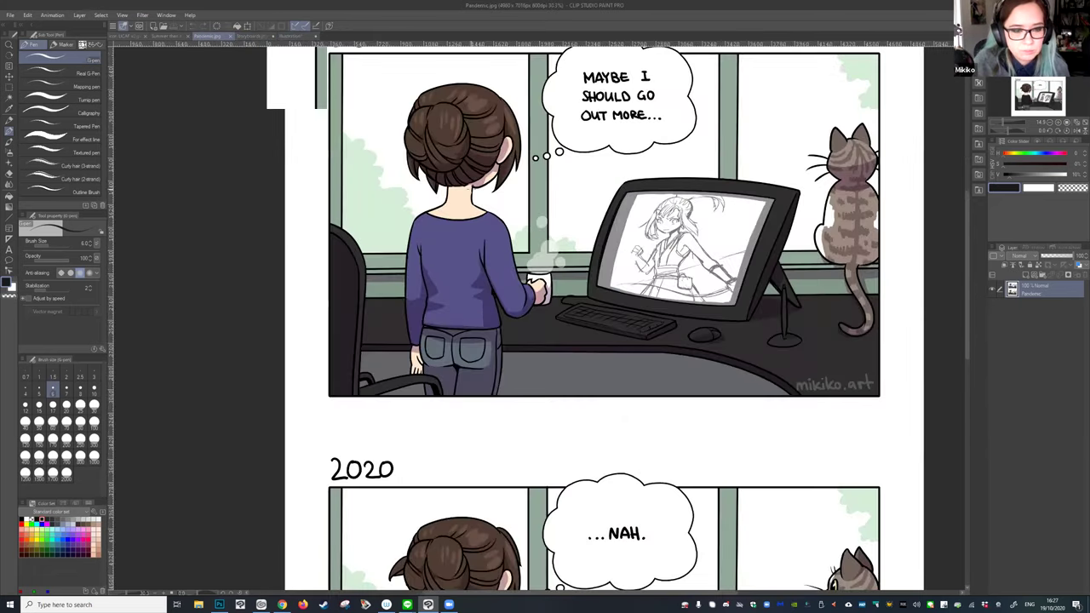
pyautogui.scroll(2, 564, 325)
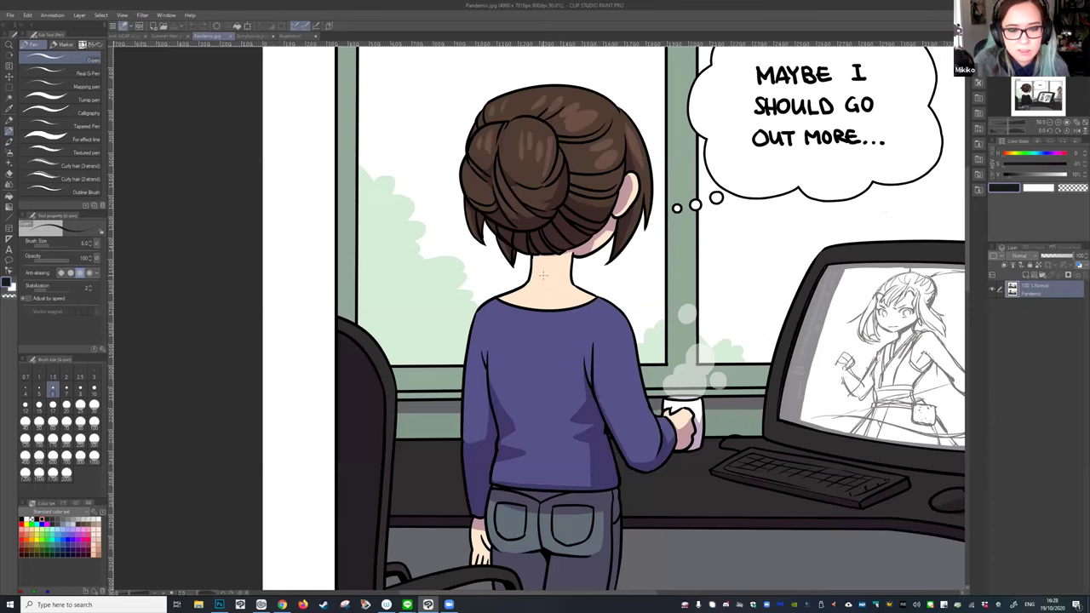
pyautogui.scroll(4, 543, 275)
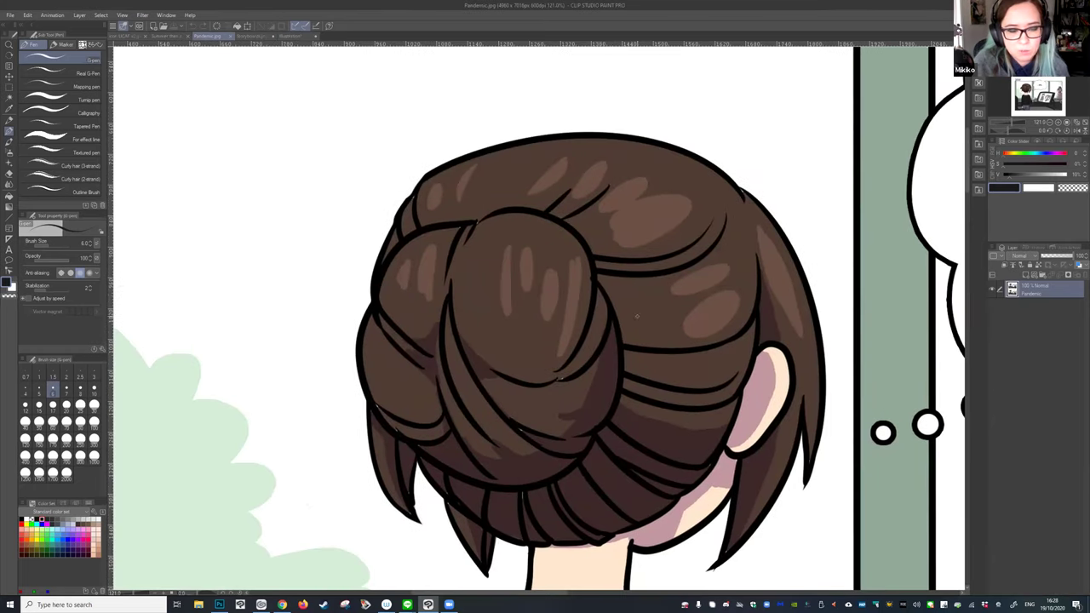
pyautogui.scroll(3, 547, 282)
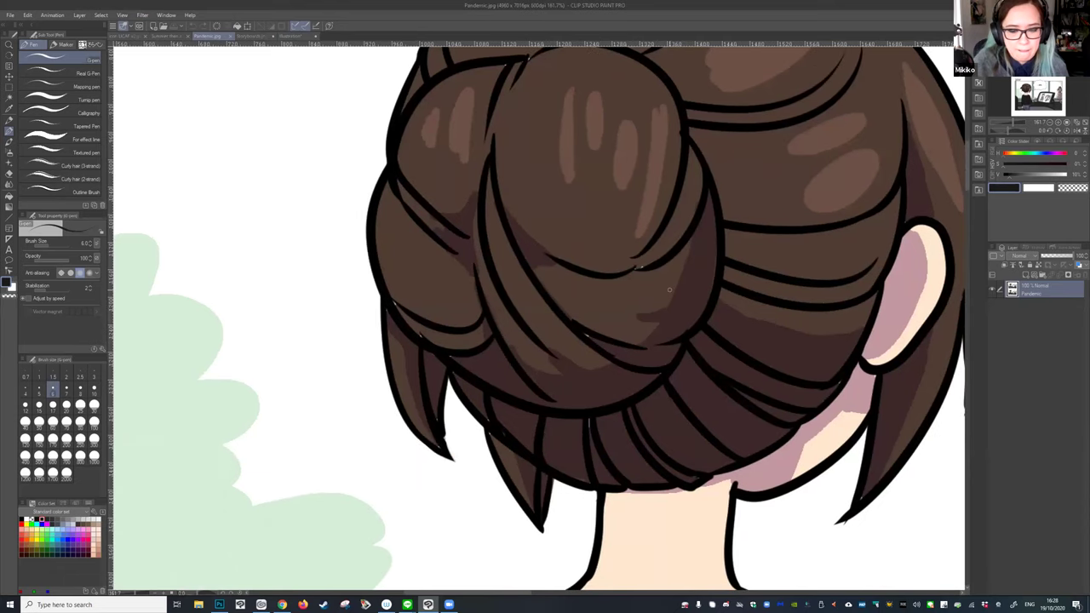
pyautogui.scroll(-5, 663, 298)
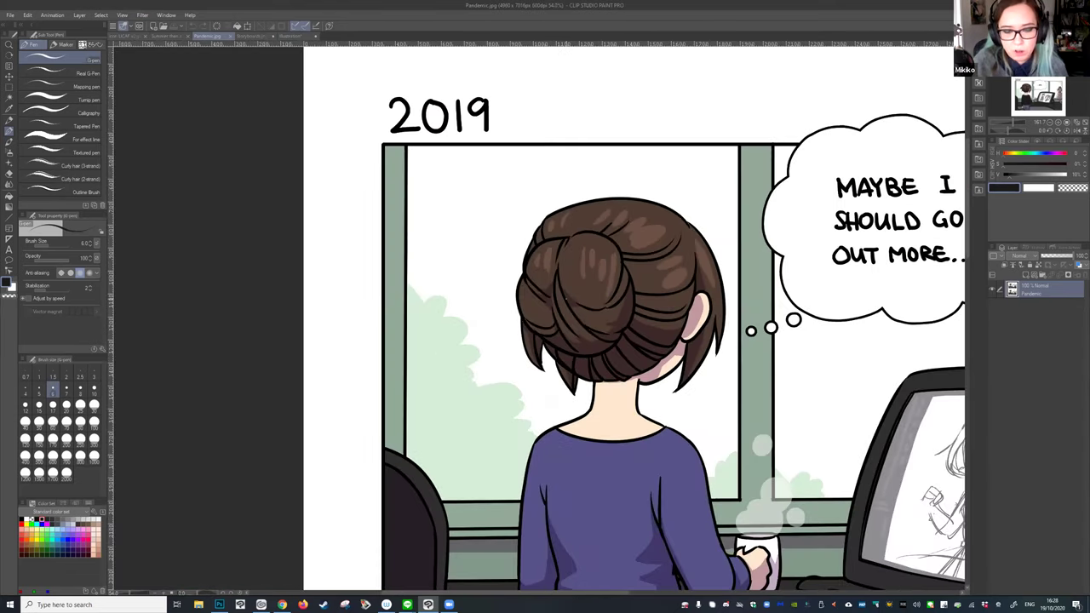
pyautogui.scroll(-5, 654, 341)
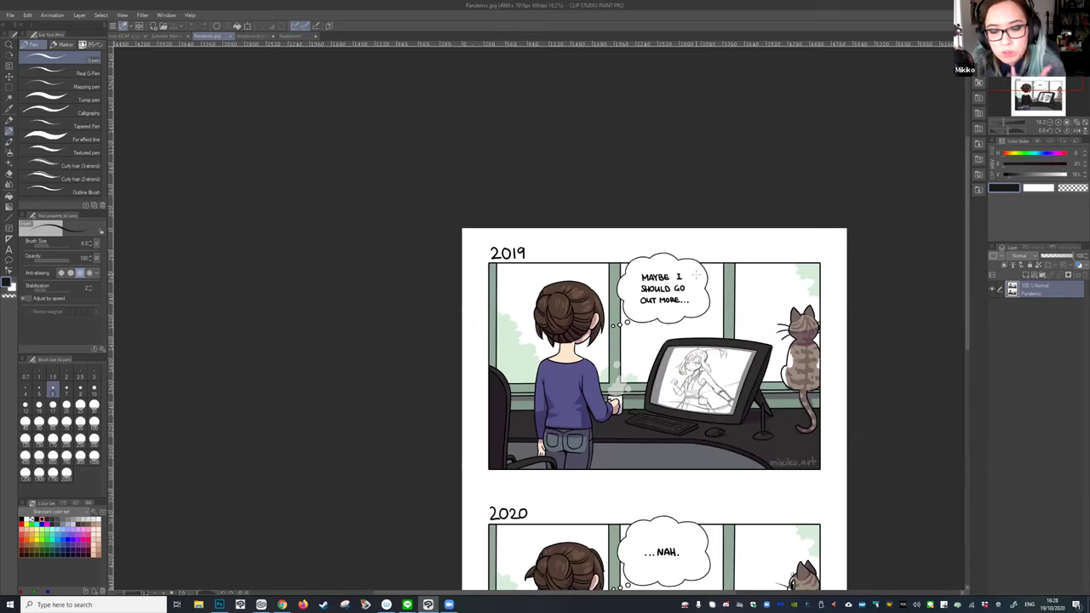
# Switch to Emilea.jpg in Photoshop and examine the line work on the character's dress, braid and shoulder up close.
pyautogui.click(294, 36)
pyautogui.click(264, 36)
pyautogui.click(298, 36)
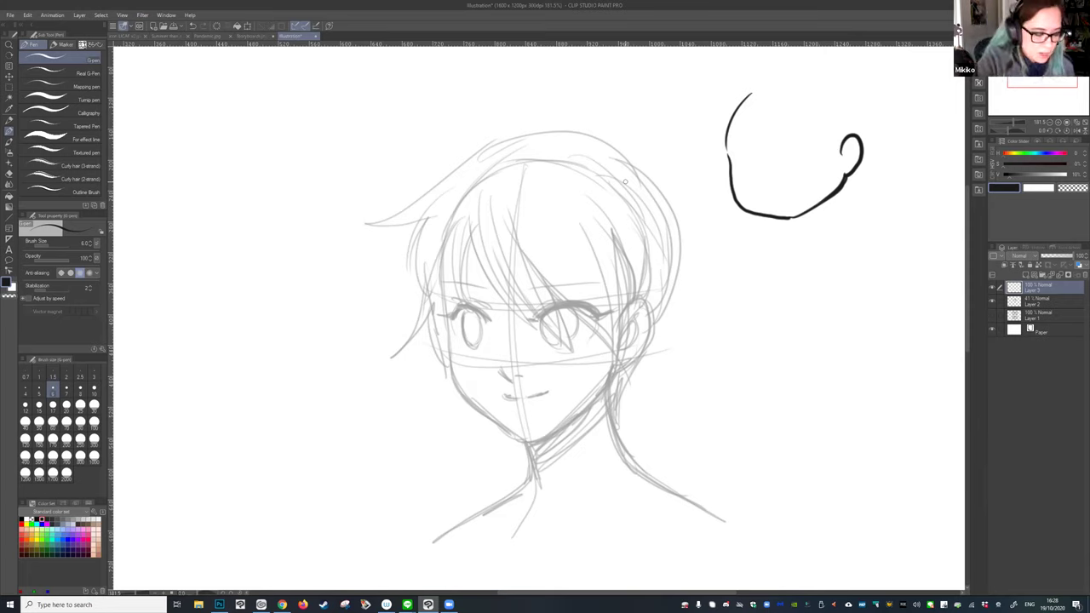
pyautogui.click(219, 604)
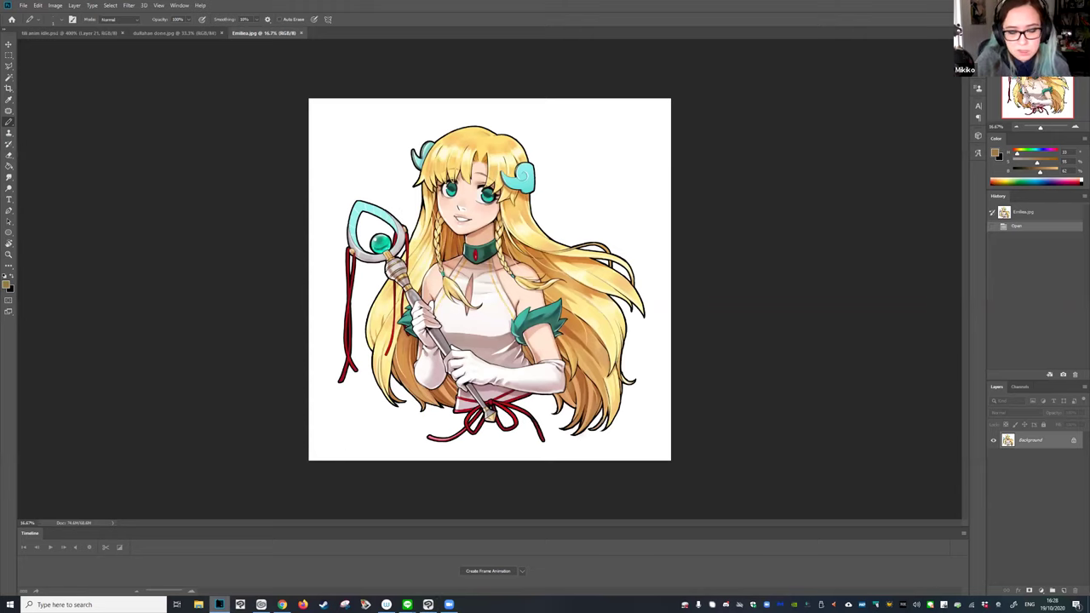
pyautogui.hotkey('ctrl', '+')
pyautogui.hotkey('ctrl', '+')
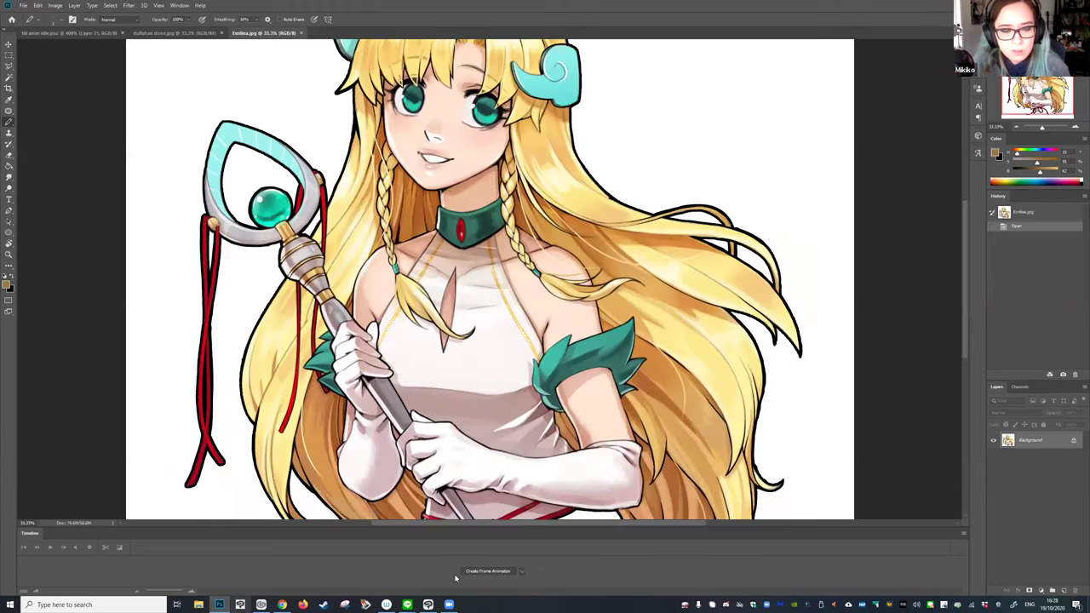
pyautogui.hotkey('ctrl', '+')
pyautogui.hotkey('ctrl', '+')
pyautogui.hotkey('ctrl', '+')
pyautogui.hotkey('ctrl', '+')
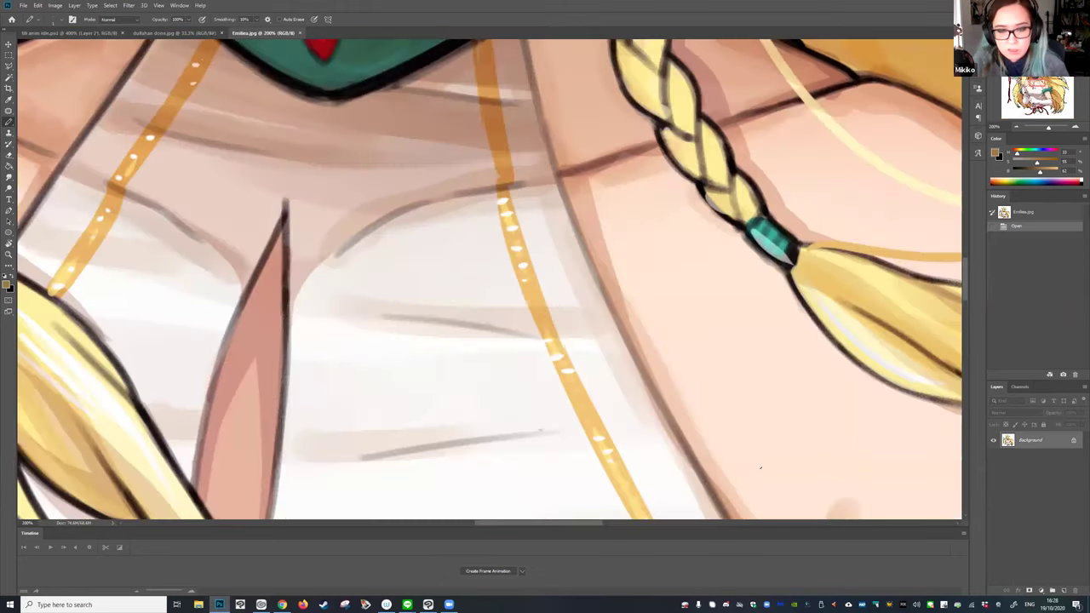
pyautogui.hotkey('ctrl', '+')
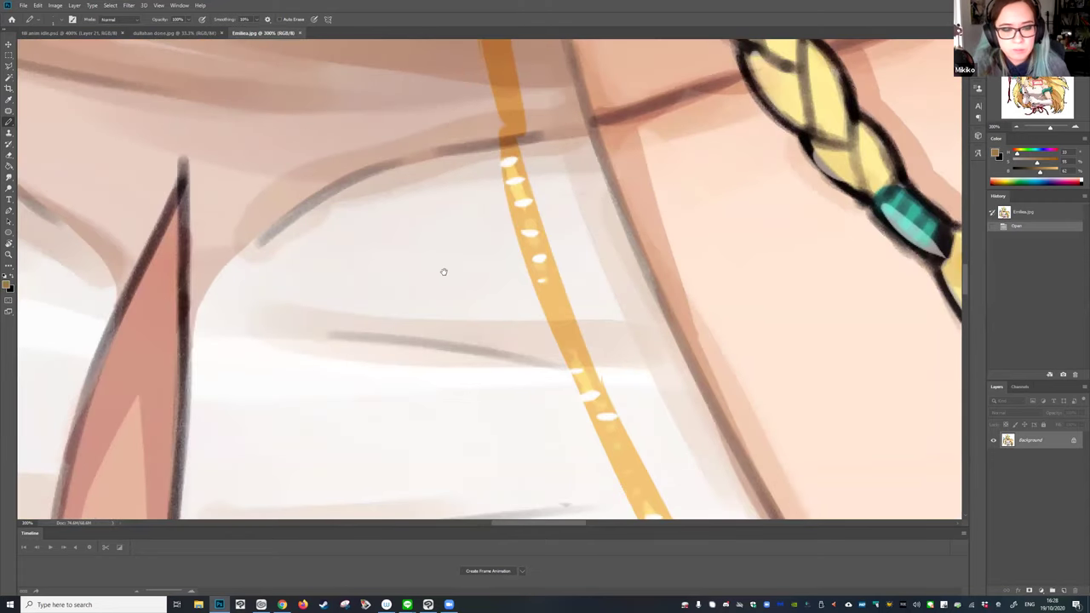
pyautogui.moveTo(627, 287); pyautogui.dragTo(698, 328)
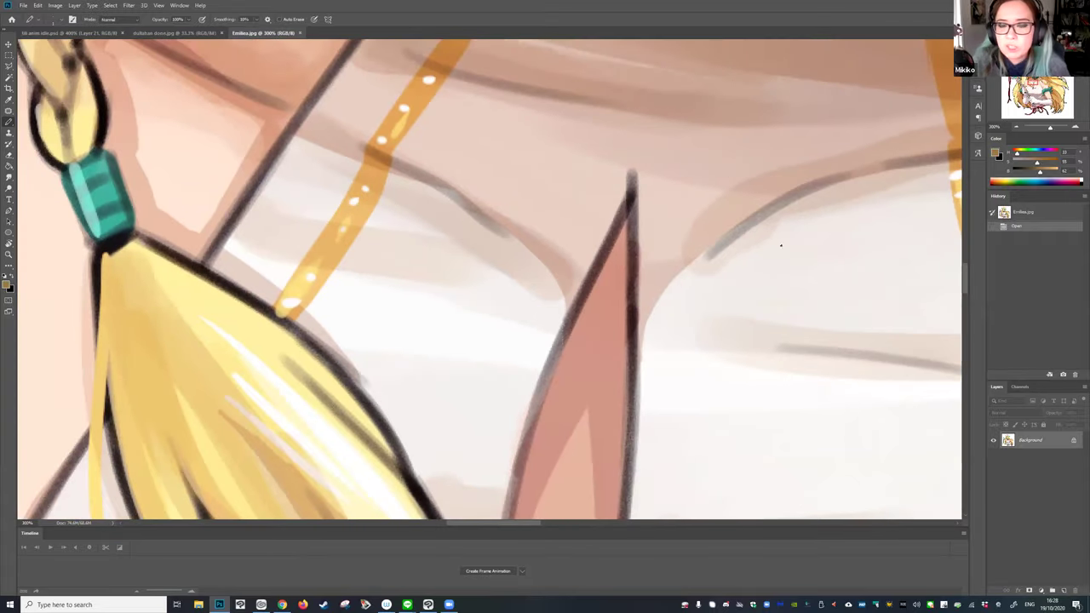
pyautogui.moveTo(271, 189); pyautogui.dragTo(512, 271)
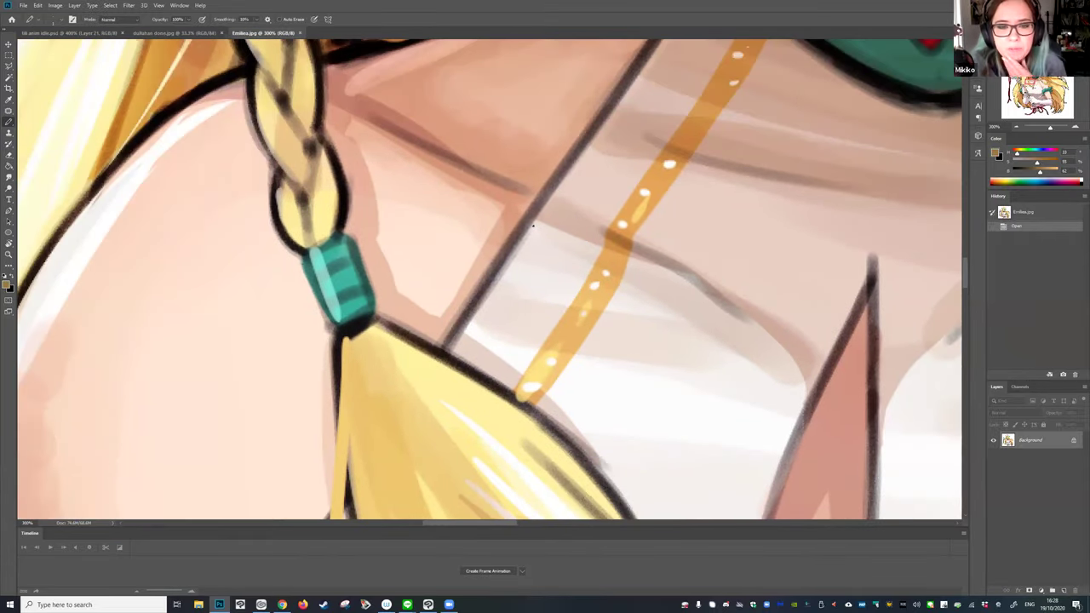
pyautogui.moveTo(568, 207); pyautogui.dragTo(537, 387)
pyautogui.scroll(3, 684, 282)
pyautogui.scroll(-5, 687, 281)
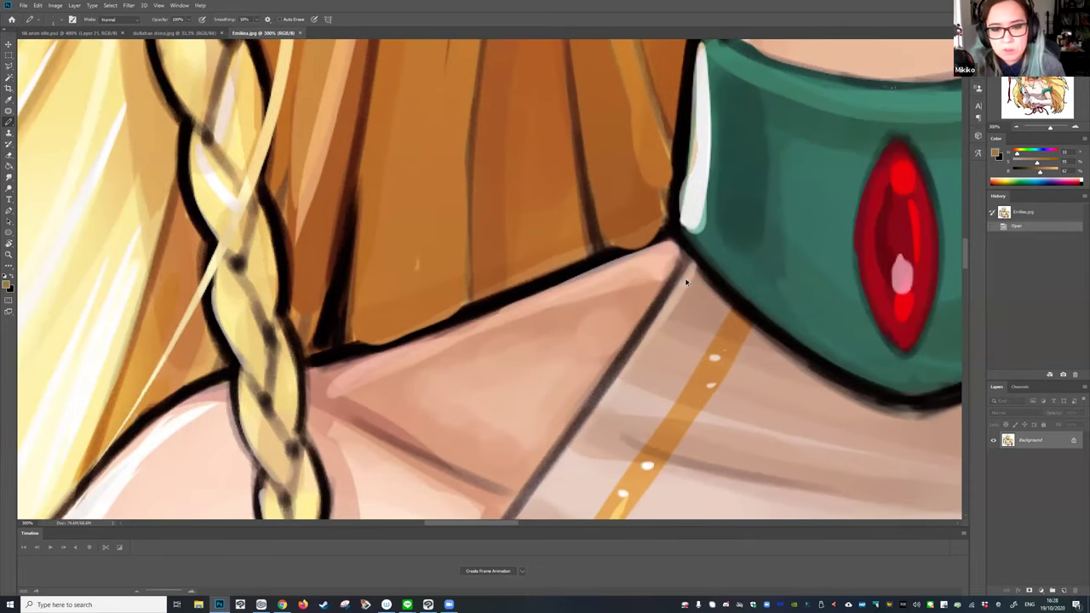
# Examine the line work around the character's collar, chin, hair, mouth and eyes up close.
pyautogui.scroll(-1, 639, 312)
pyautogui.scroll(1, 596, 213)
pyautogui.scroll(3, 533, 127)
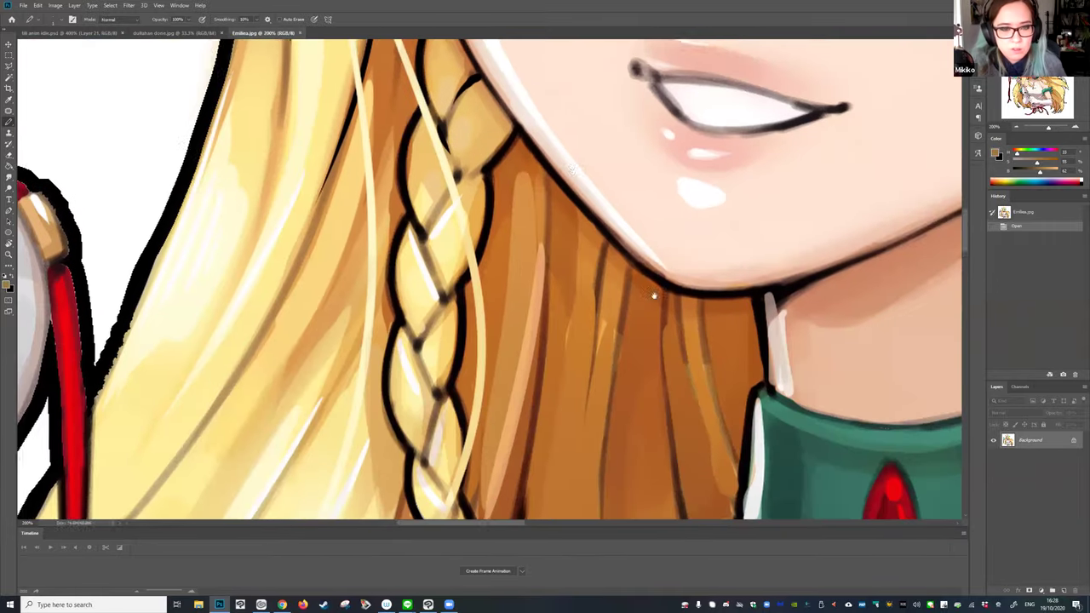
pyautogui.scroll(3, 654, 298)
pyautogui.scroll(2, 610, 377)
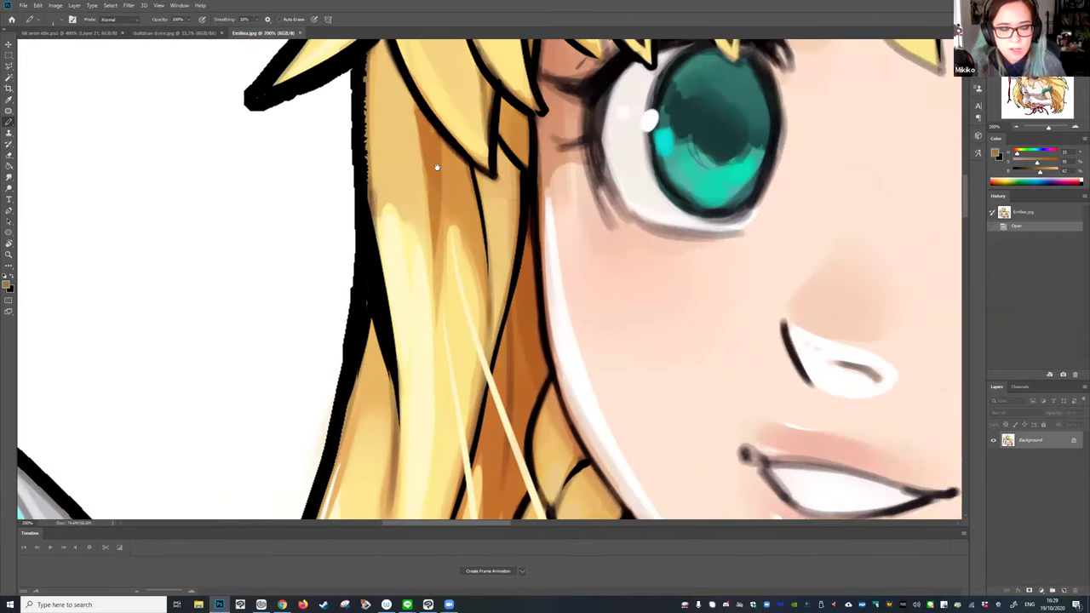
pyautogui.scroll(-6, 610, 357)
pyautogui.scroll(3, 564, 384)
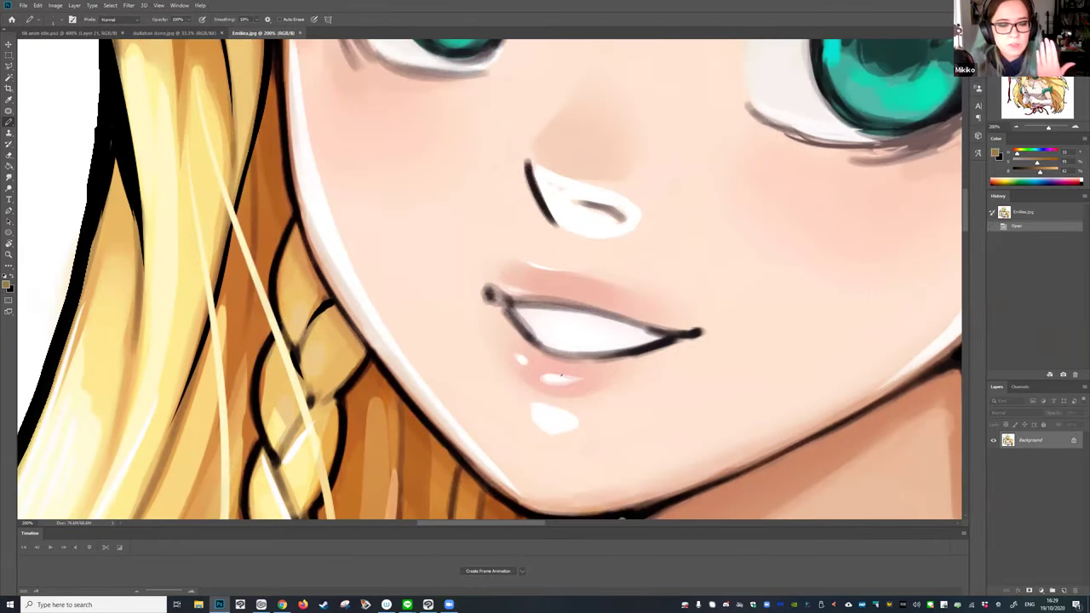
pyautogui.scroll(3, 669, 361)
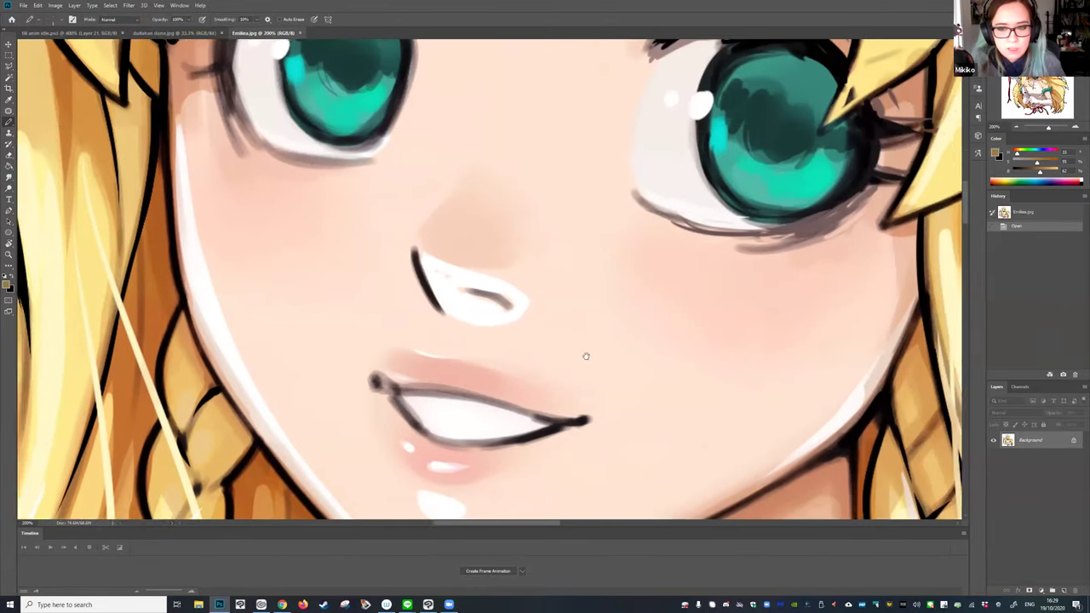
pyautogui.hscroll(3, 627, 294)
pyautogui.scroll(2, 627, 294)
pyautogui.hscroll(3, 628, 294)
pyautogui.scroll(1, 630, 306)
pyautogui.hscroll(-1, 630, 307)
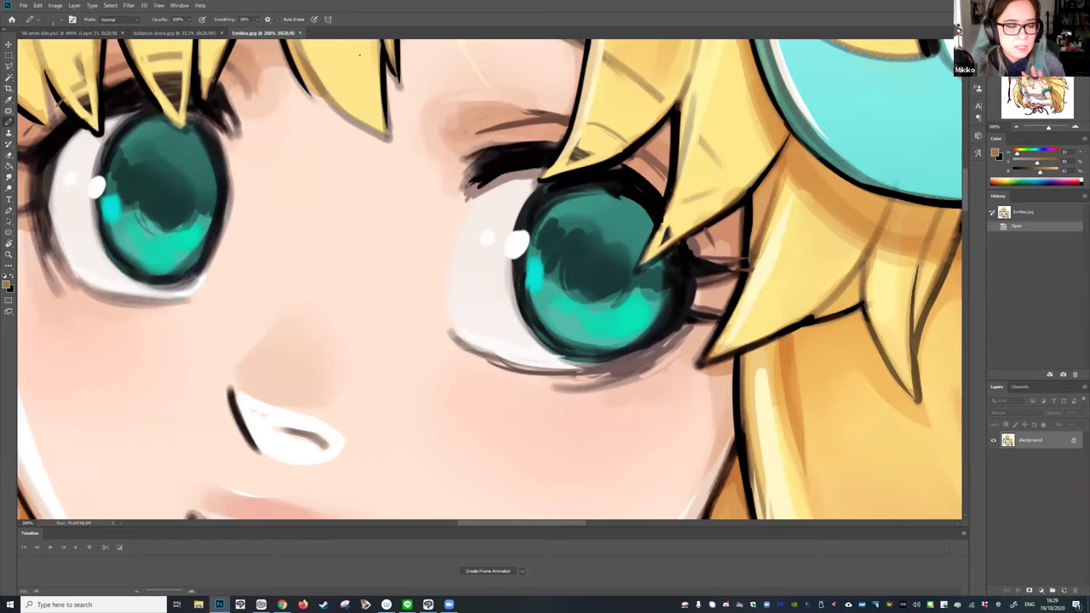
# Look briefly at dullahan done.jpg, then return to Emilea.jpg and view the character's head and staff at 50%.
pyautogui.click(174, 32)
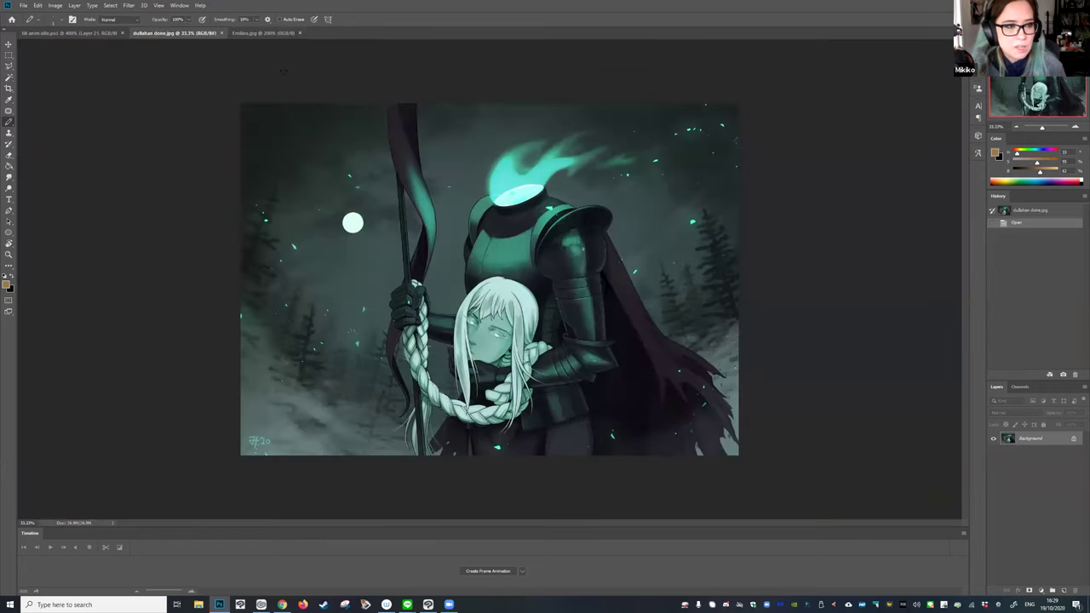
pyautogui.click(256, 33)
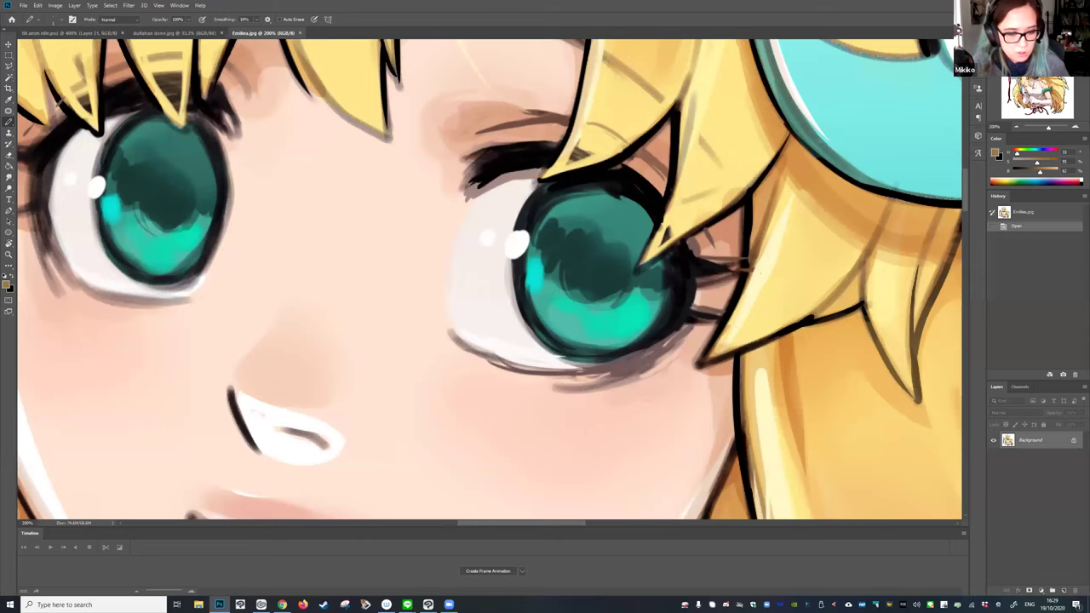
pyautogui.scroll(-2, 492, 280)
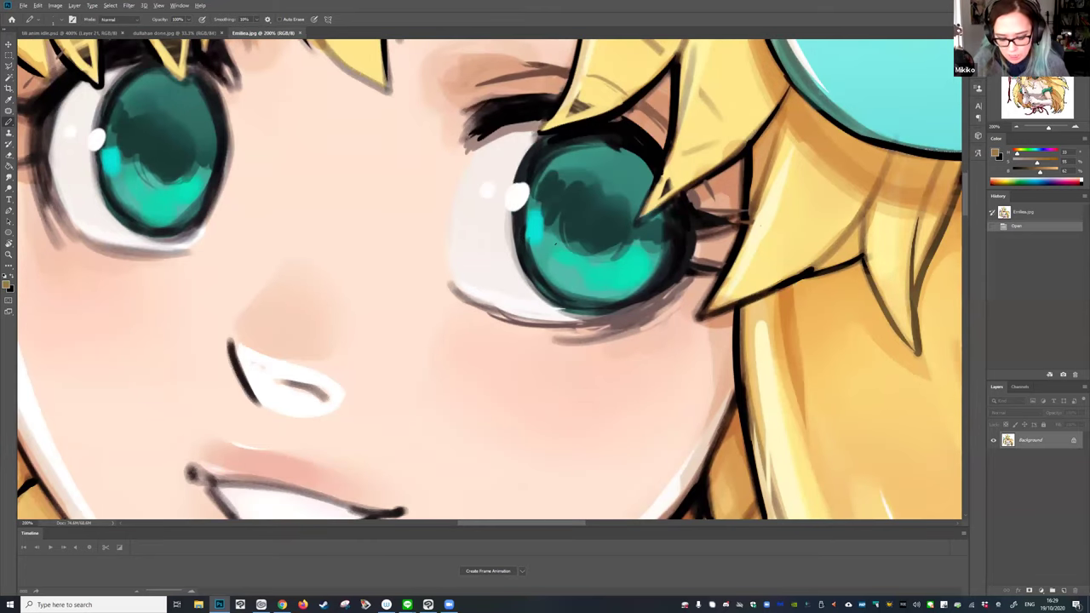
pyautogui.hotkey('ctrl', '-')
pyautogui.hotkey('ctrl', '-')
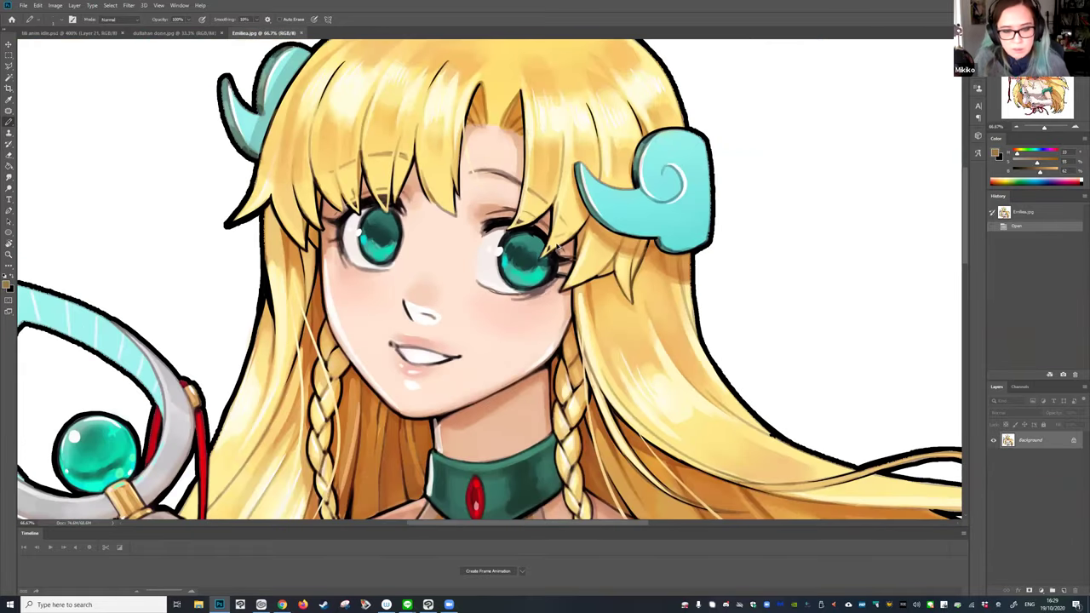
pyautogui.hotkey('ctrl', '-')
pyautogui.moveTo(474, 302); pyautogui.dragTo(600, 268)
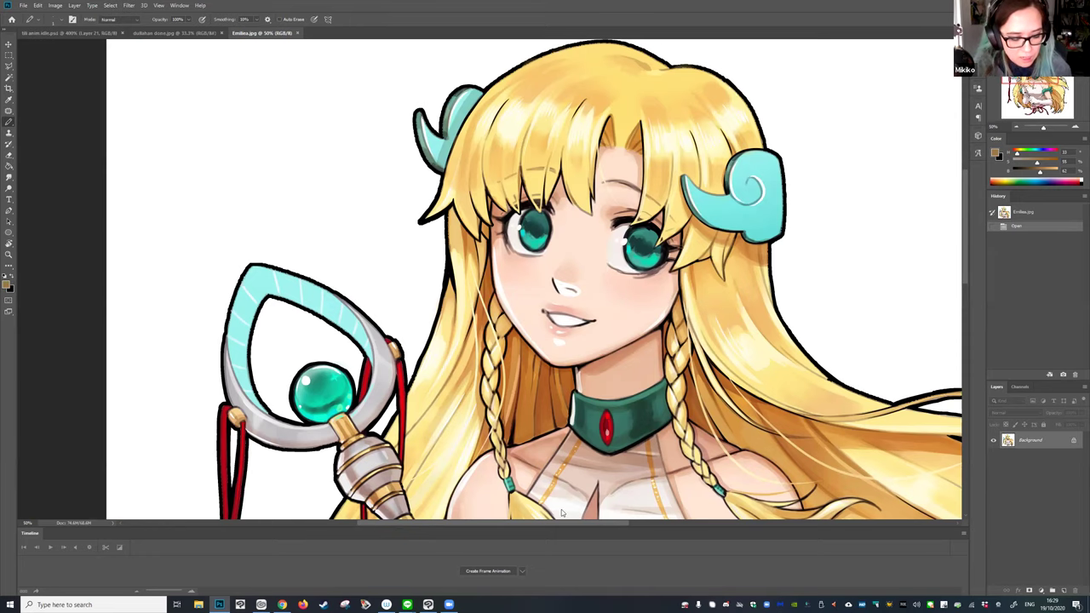
# Switch back to the head sketch in Clip Studio Paint, test a G-pen stroke beside the face and undo it.
pyautogui.click(430, 604)
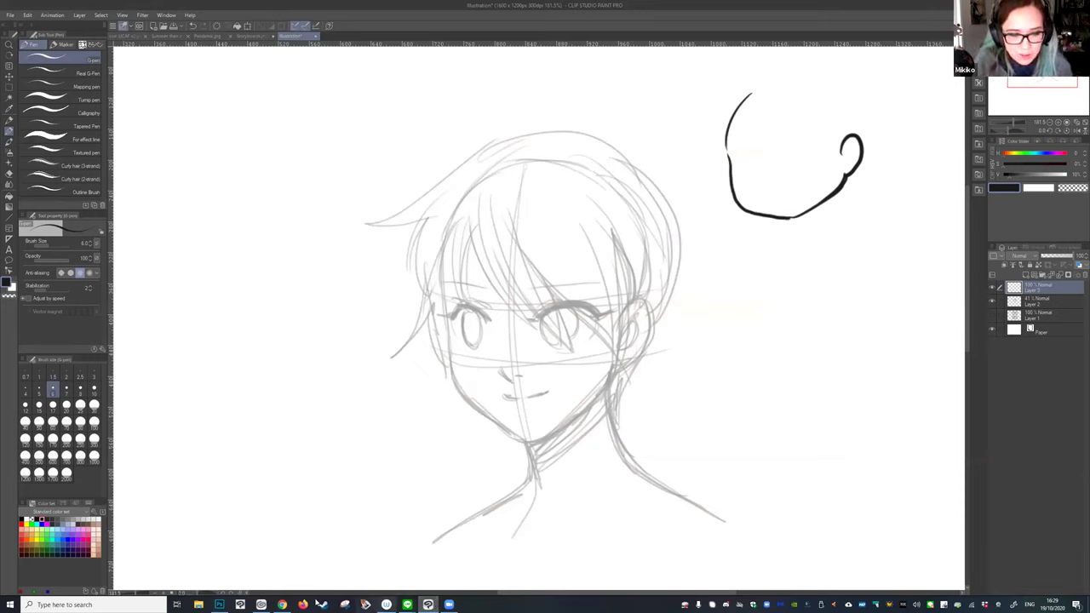
pyautogui.moveTo(698, 224); pyautogui.dragTo(709, 324)
pyautogui.hotkey('ctrl', 'z')
# Test the Design pencil with zigzag strokes over the hair and beside the head, then undo them.
pyautogui.click(92, 66)
pyautogui.click(81, 126)
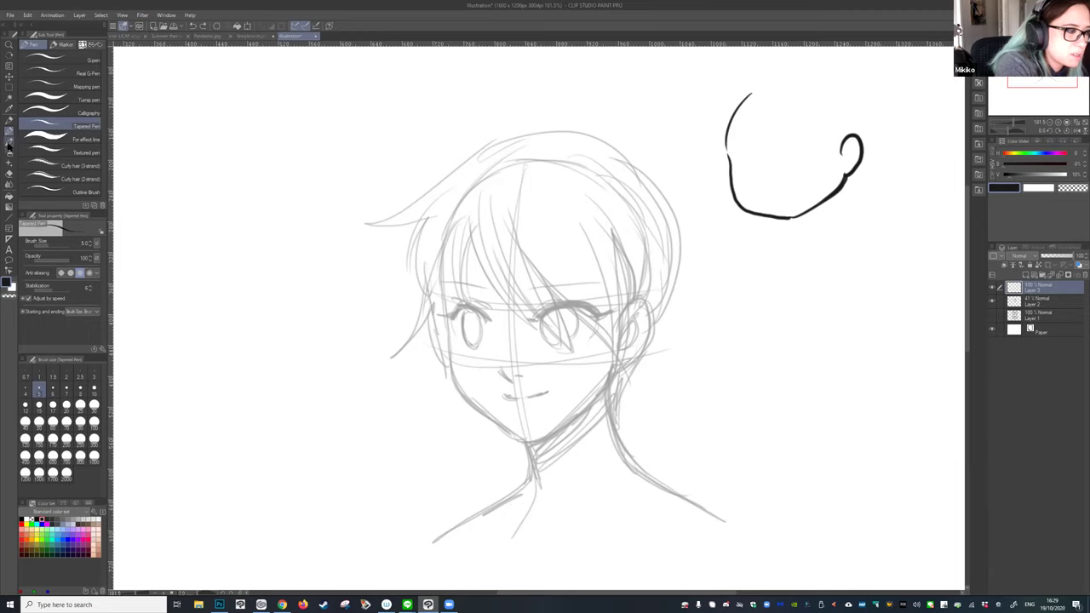
pyautogui.click(8, 121)
pyautogui.click(60, 78)
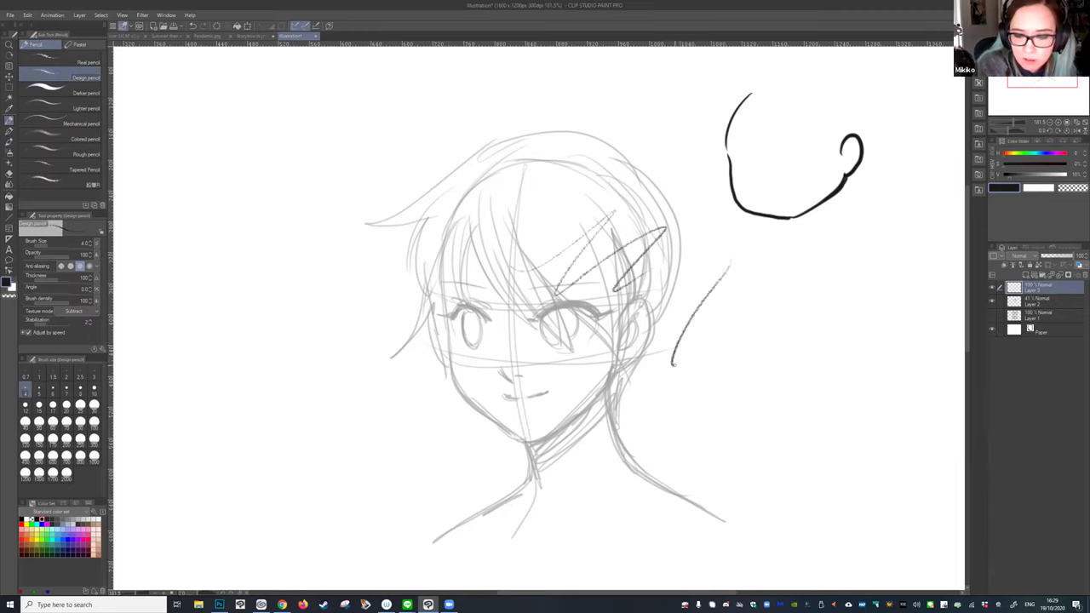
pyautogui.hotkey('ctrl', 'z')
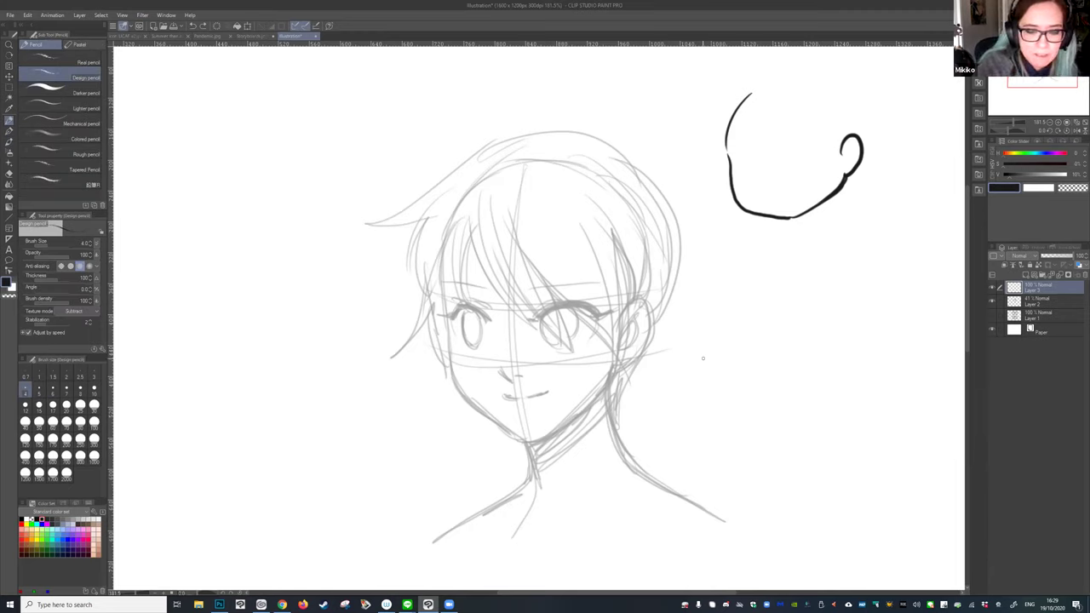
# Test the custom pencil listed after the Tapered Pencil with strokes beside the head and undo them.
pyautogui.click(60, 180)
pyautogui.moveTo(596, 249)
pyautogui.mouseDown()
pyautogui.moveTo(730, 292)
pyautogui.moveTo(715, 341)
pyautogui.mouseUp()
pyautogui.hotkey('ctrl', 'z')
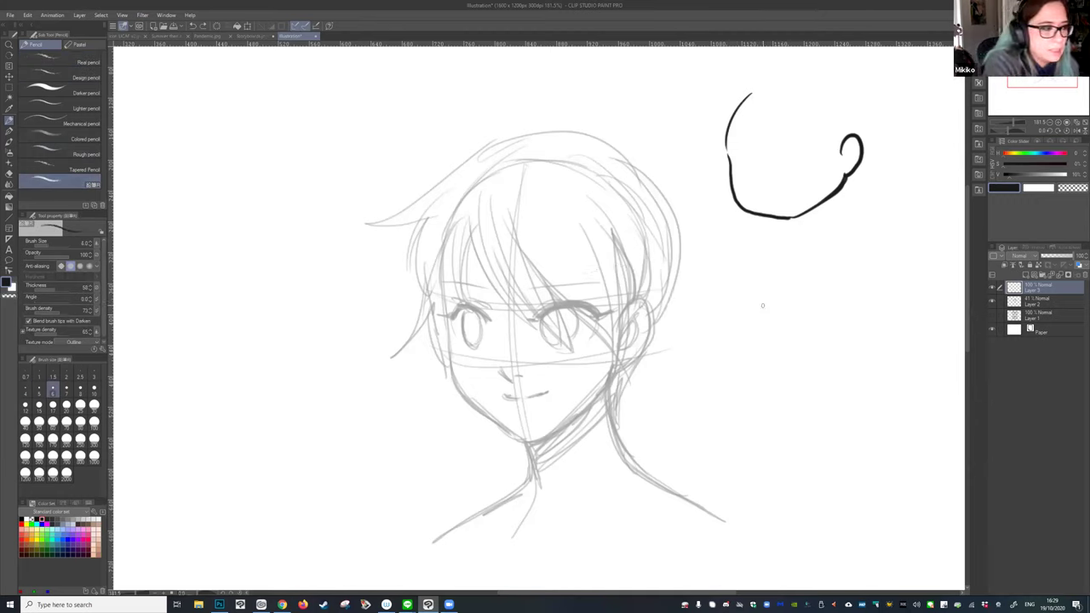
pyautogui.click(59, 170)
pyautogui.moveTo(657, 255); pyautogui.dragTo(770, 349)
pyautogui.hotkey('ctrl', 'z')
pyautogui.click(59, 154)
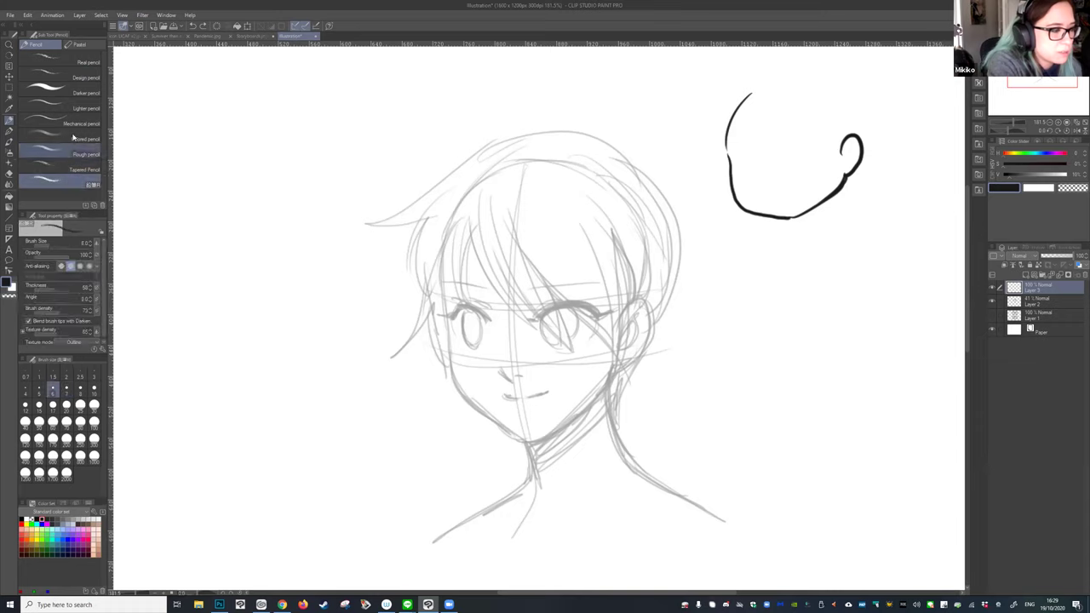
# Choose the Colored pencil, test it at size 7 with zigzag strokes beside the neck and undo them.
pyautogui.click(60, 139)
pyautogui.moveTo(723, 226); pyautogui.dragTo(688, 419)
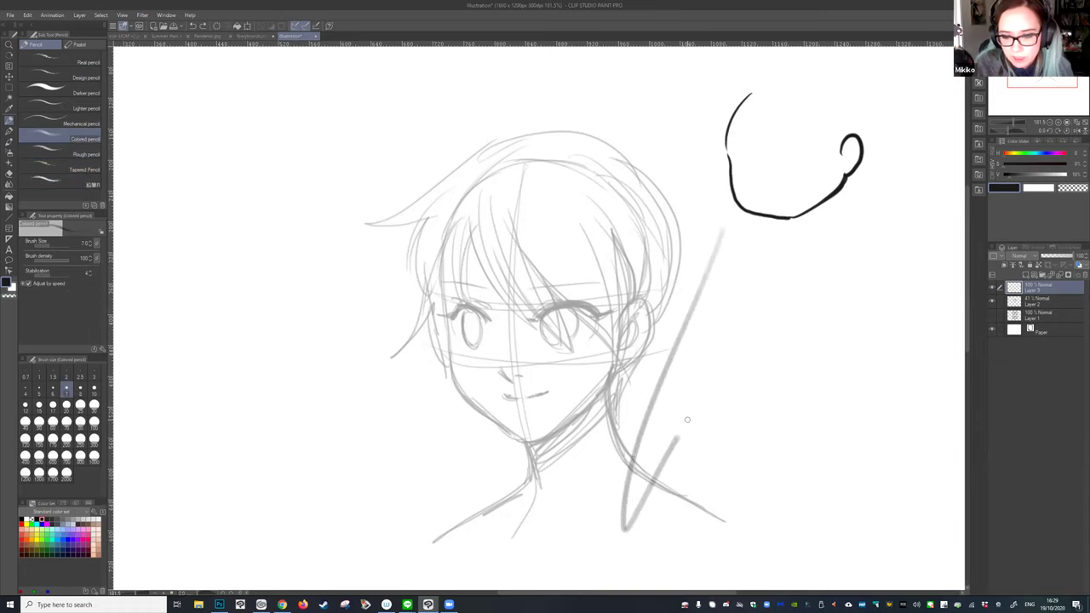
pyautogui.hotkey('ctrl', 'z')
pyautogui.moveTo(678, 220)
pyautogui.mouseDown()
pyautogui.moveTo(634, 504)
pyautogui.moveTo(766, 341)
pyautogui.moveTo(720, 416)
pyautogui.moveTo(817, 325)
pyautogui.mouseUp()
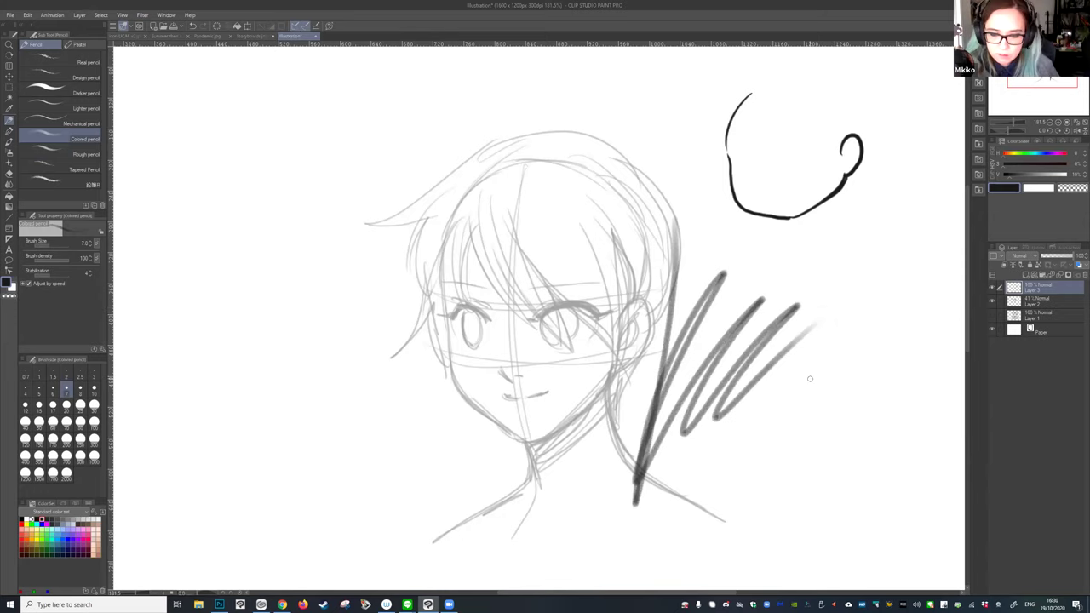
pyautogui.hotkey('ctrl', 'z')
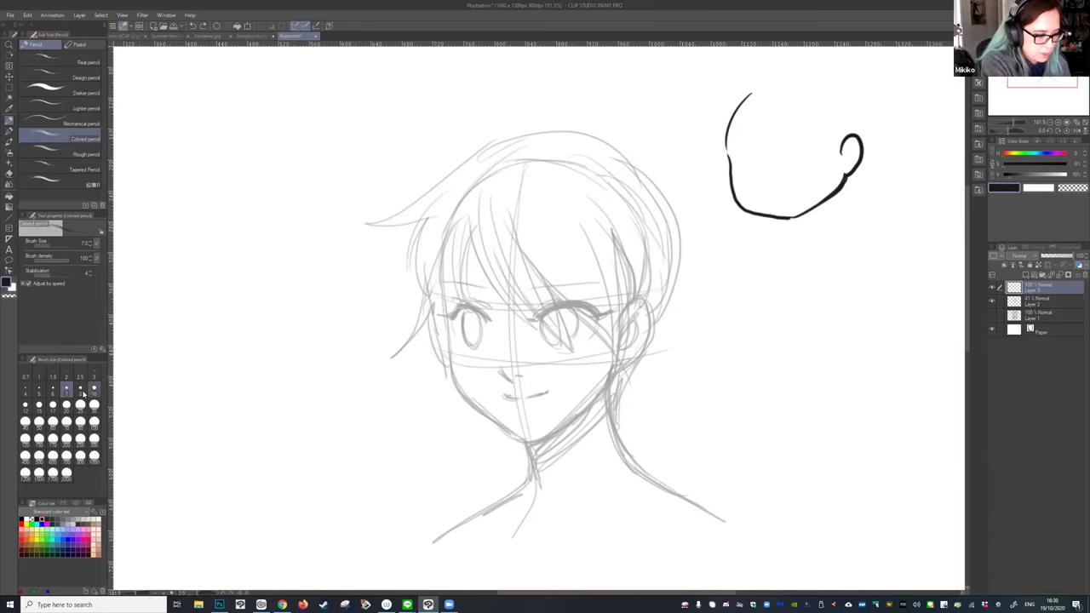
# Reduce the Colored pencil's brush size to 3, test a stroke over the face and undo it.
pyautogui.click(25, 390)
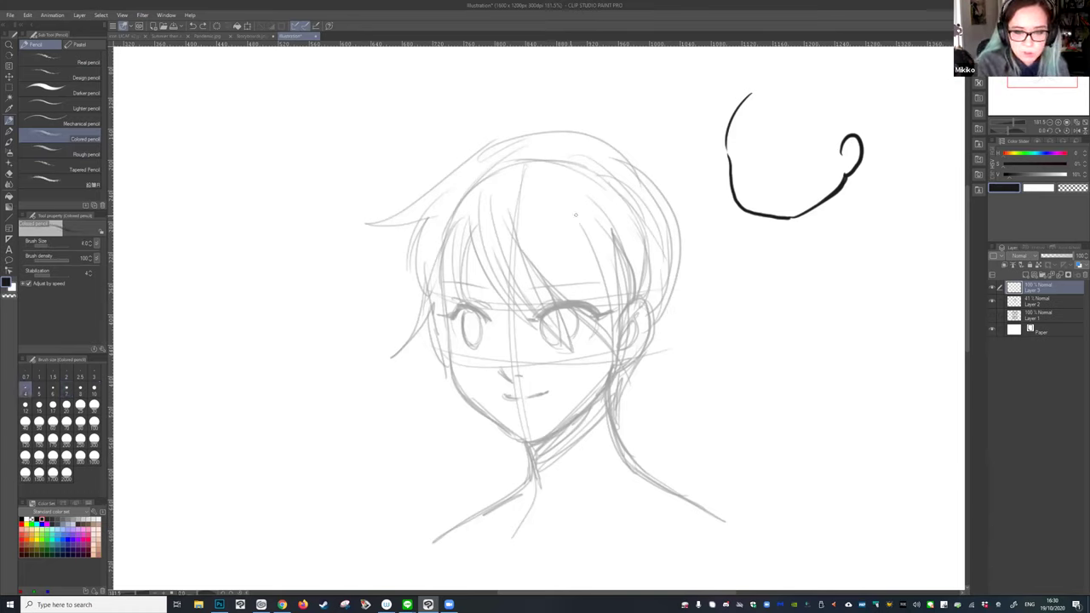
pyautogui.scroll(2, 681, 400)
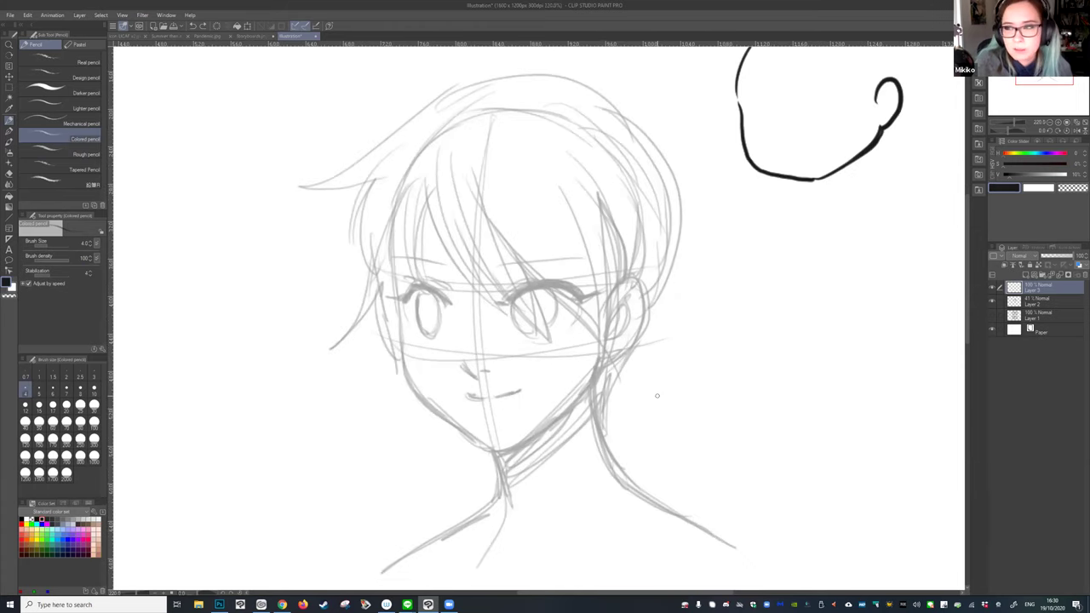
pyautogui.scroll(2, 656, 395)
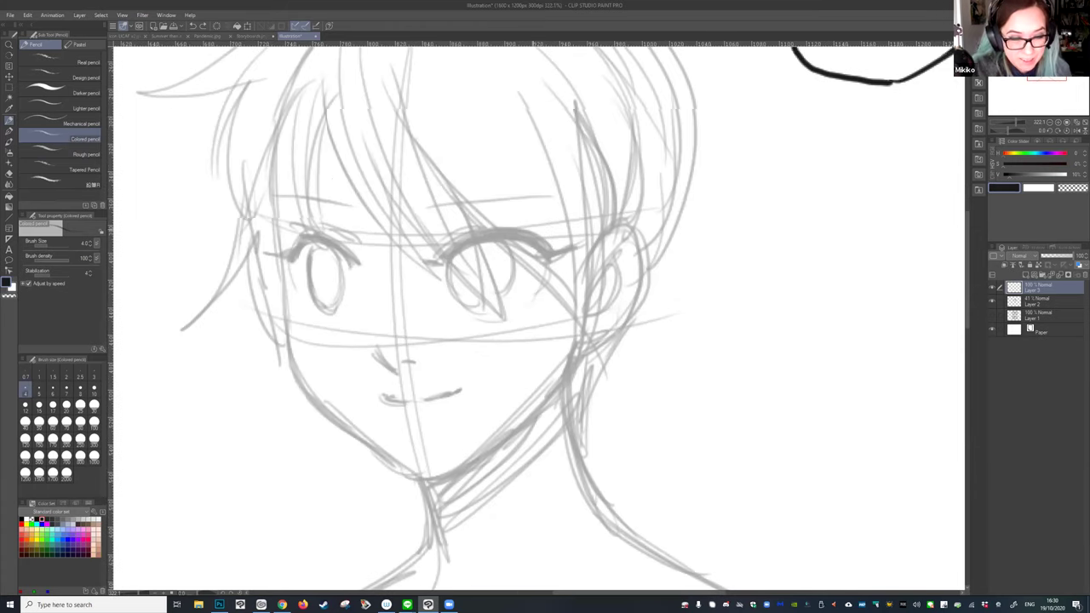
pyautogui.click(94, 375)
pyautogui.moveTo(567, 145); pyautogui.dragTo(724, 405)
pyautogui.hotkey('ctrl', 'z')
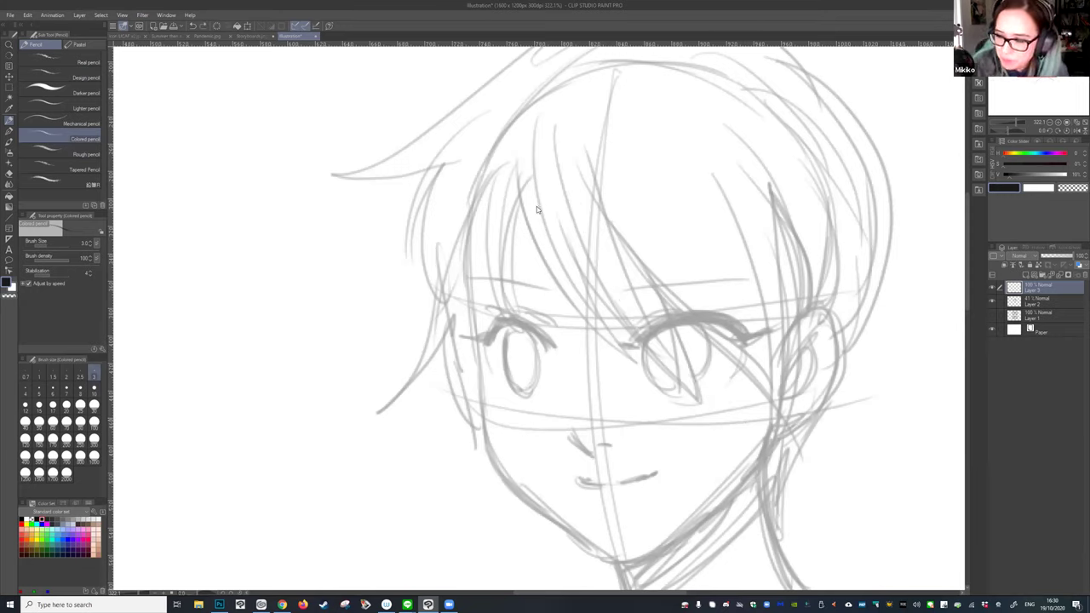
# Lower the opacity of the sketch on Layer 2 to 22% and make Layer 3 the active layer.
pyautogui.click(1039, 301)
pyautogui.moveTo(1064, 255); pyautogui.dragTo(1053, 256)
pyautogui.click(1039, 288)
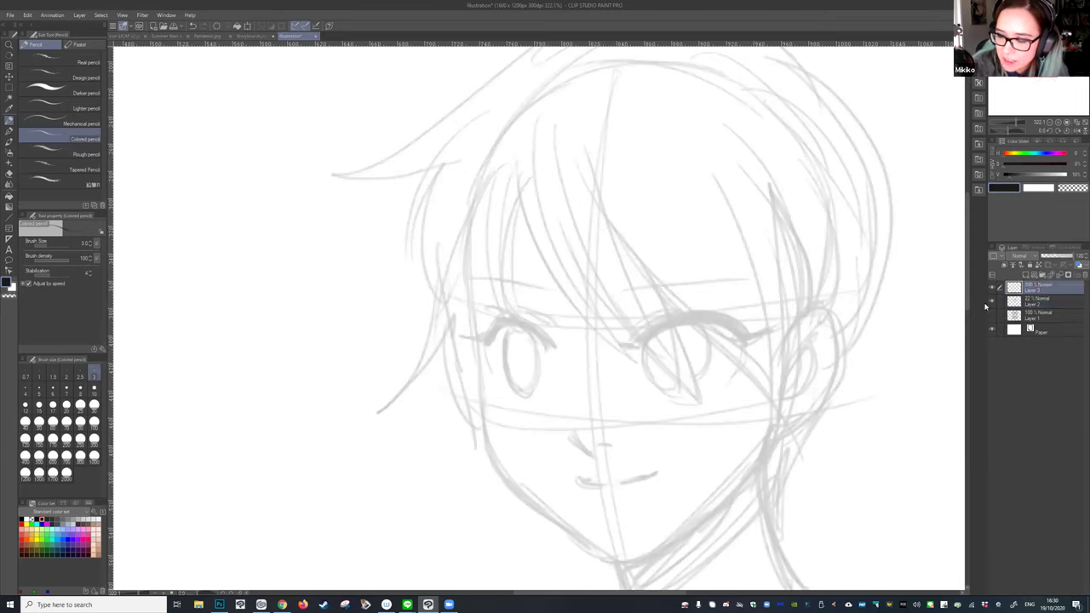
# Trace the pointed fringe strands between the eyes on Layer 3 with the size 3 Colored pencil.
pyautogui.moveTo(518, 189)
pyautogui.mouseDown()
pyautogui.moveTo(535, 250)
pyautogui.moveTo(583, 320)
pyautogui.moveTo(626, 349)
pyautogui.mouseUp()
pyautogui.moveTo(560, 230)
pyautogui.mouseDown()
pyautogui.moveTo(612, 313)
pyautogui.moveTo(677, 378)
pyautogui.mouseUp()
pyautogui.moveTo(606, 218); pyautogui.dragTo(685, 387)
pyautogui.moveTo(646, 276); pyautogui.dragTo(694, 393)
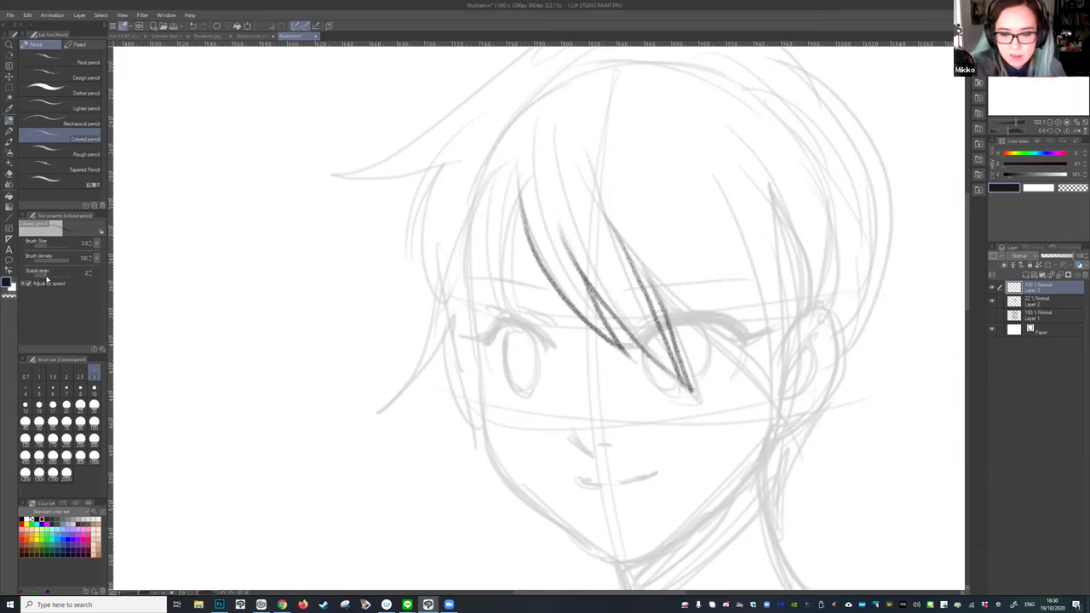
# With stabilization at 2, draw the long fringe strand across the eye towards the ear, undoing and redrawing it until smooth.
pyautogui.moveTo(603, 210)
pyautogui.mouseDown()
pyautogui.moveTo(655, 284)
pyautogui.moveTo(780, 385)
pyautogui.mouseUp()
pyautogui.hotkey('ctrl', 'z')
pyautogui.moveTo(595, 198); pyautogui.dragTo(777, 423)
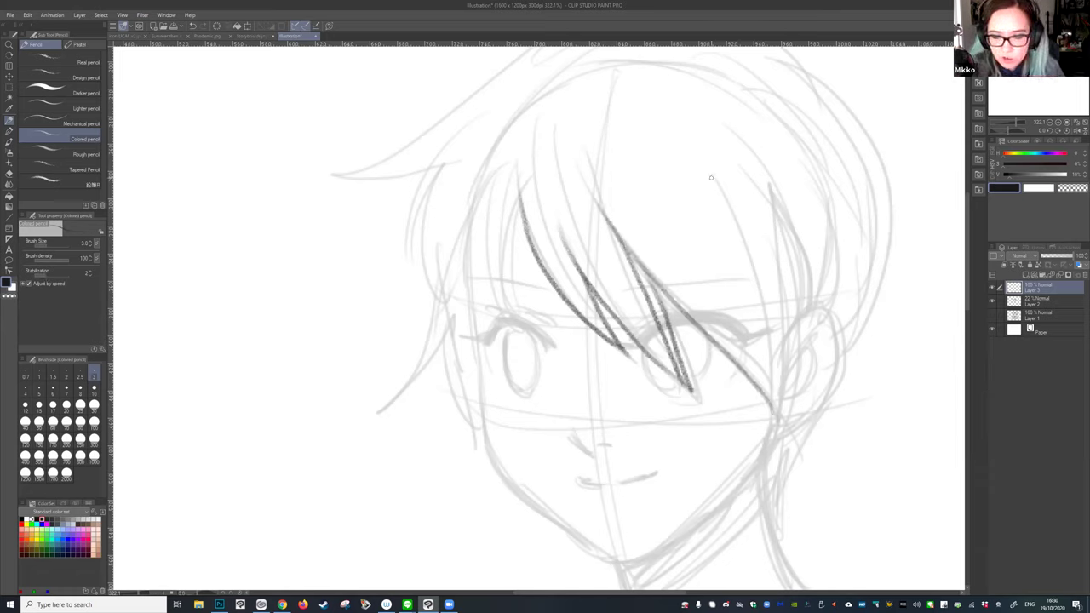
pyautogui.hotkey('ctrl', 'z')
pyautogui.moveTo(590, 189)
pyautogui.mouseDown()
pyautogui.moveTo(664, 289)
pyautogui.moveTo(775, 394)
pyautogui.mouseUp()
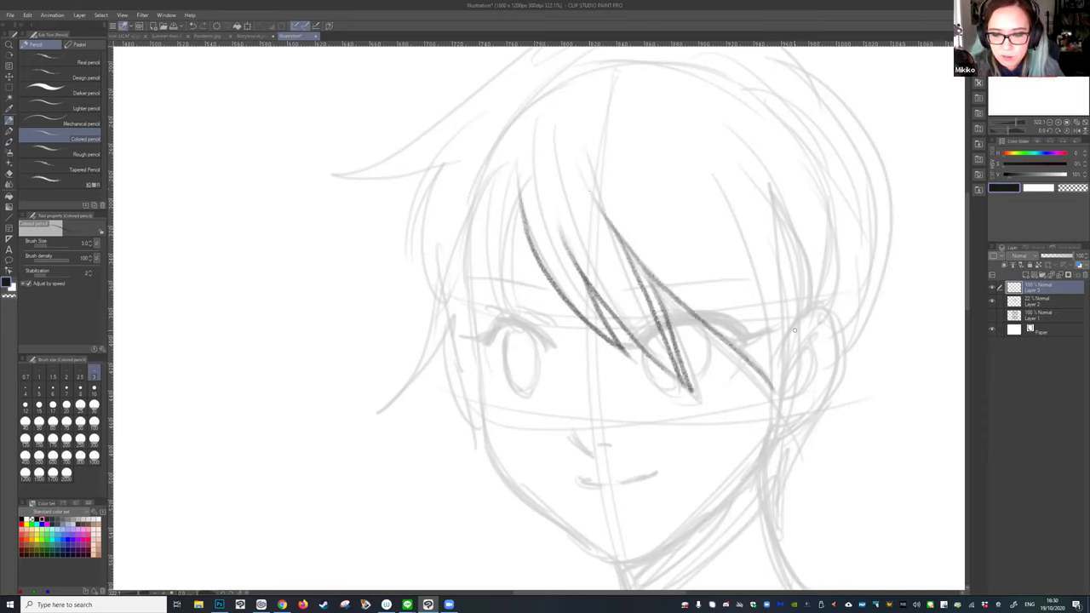
# Trace the long pointed side strand and its inner hair lines beside the ear on Layer 3.
pyautogui.moveTo(766, 182)
pyautogui.mouseDown()
pyautogui.moveTo(786, 264)
pyautogui.moveTo(777, 405)
pyautogui.mouseUp()
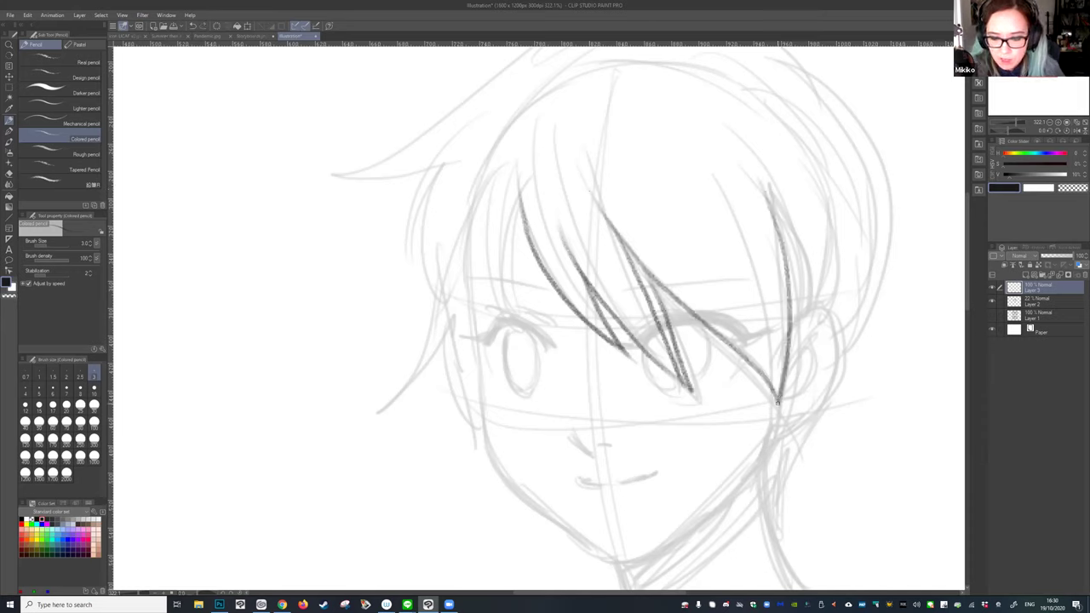
pyautogui.moveTo(724, 187)
pyautogui.mouseDown()
pyautogui.moveTo(766, 306)
pyautogui.moveTo(777, 380)
pyautogui.mouseUp()
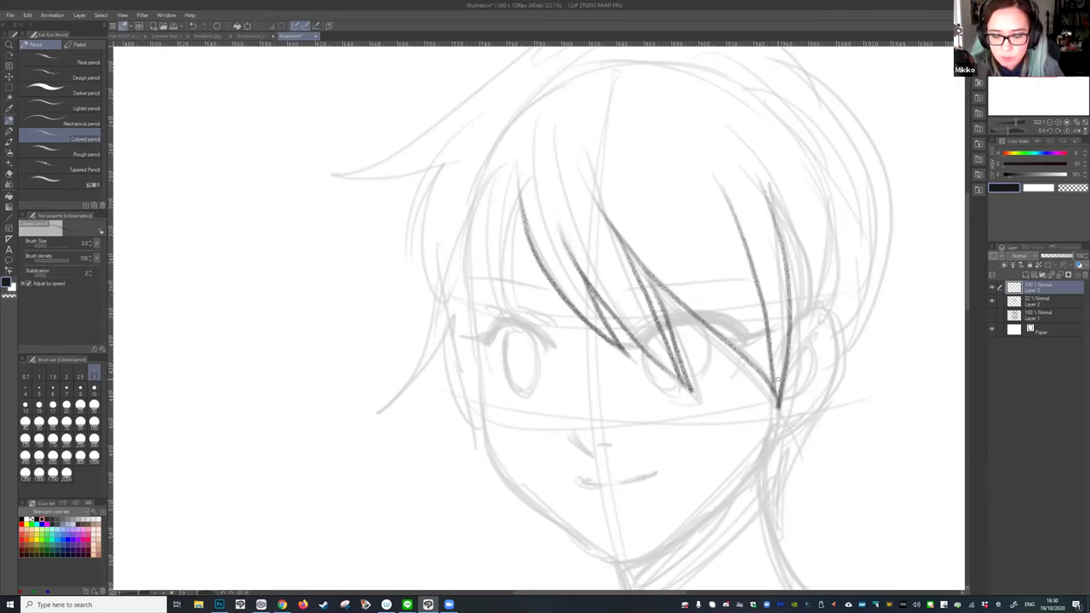
pyautogui.moveTo(747, 167); pyautogui.dragTo(790, 279)
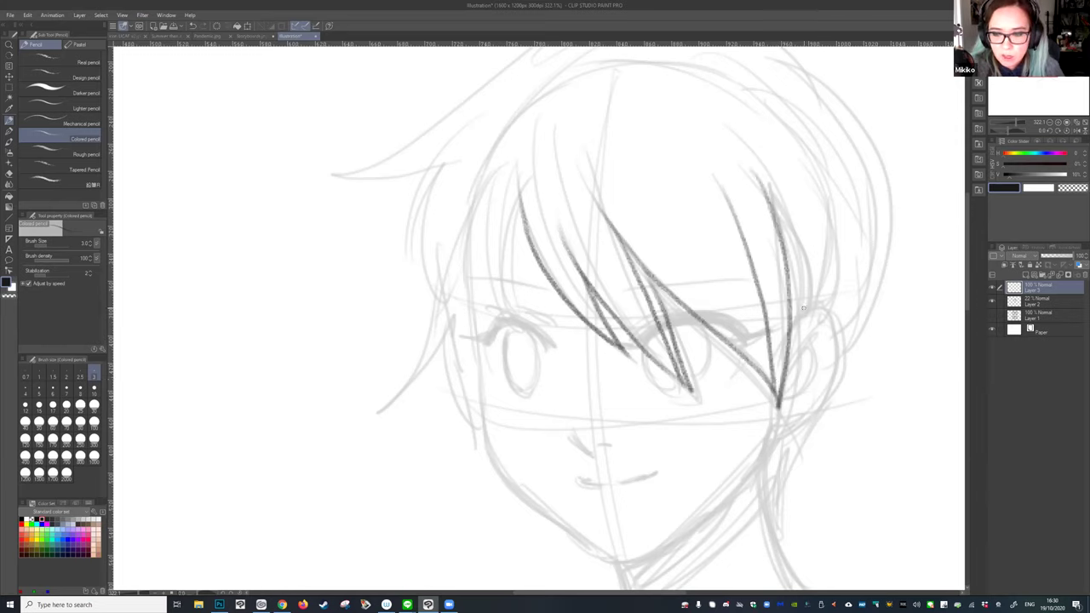
pyautogui.moveTo(783, 213)
pyautogui.mouseDown()
pyautogui.moveTo(799, 278)
pyautogui.moveTo(793, 338)
pyautogui.mouseUp()
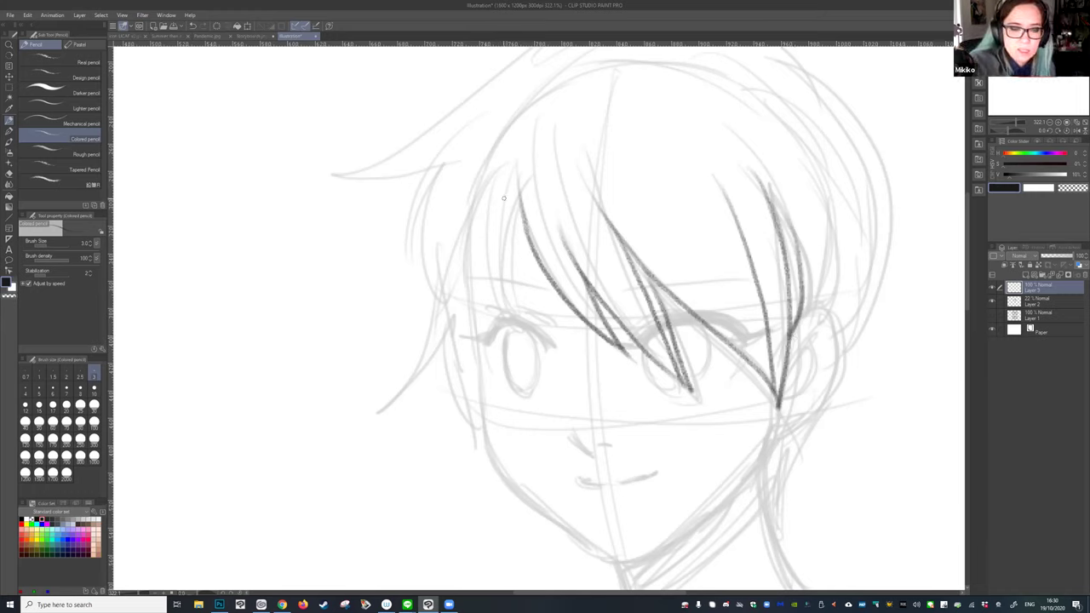
# Trace the short fringe strands above the far eye and the far side of the face, redrawing the first stroke.
pyautogui.moveTo(511, 202); pyautogui.dragTo(506, 277)
pyautogui.hotkey('ctrl', 'z')
pyautogui.moveTo(518, 192); pyautogui.dragTo(502, 328)
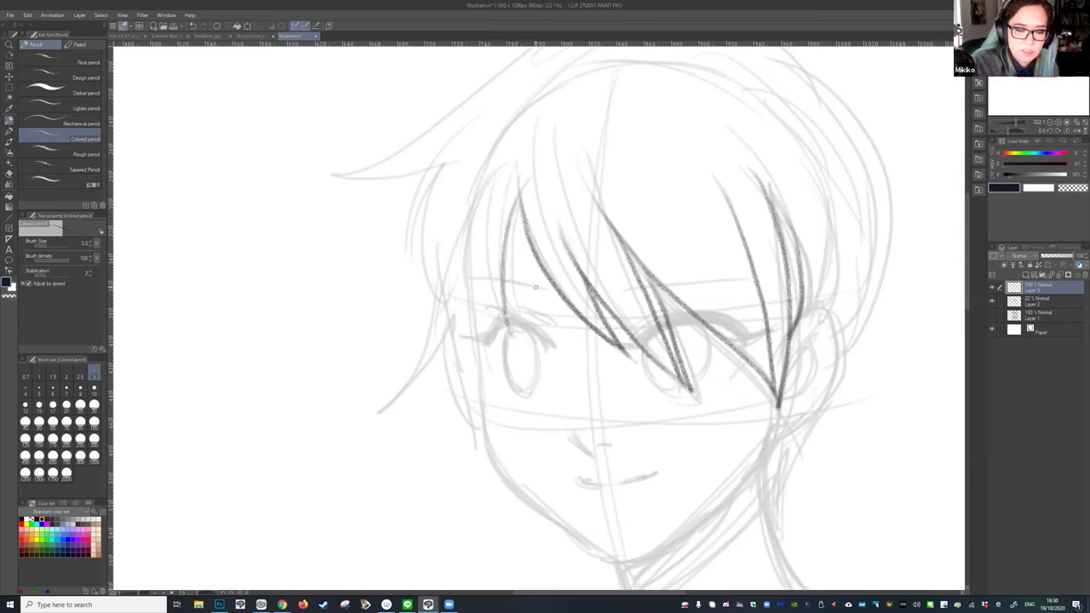
pyautogui.moveTo(496, 175)
pyautogui.mouseDown()
pyautogui.moveTo(489, 267)
pyautogui.moveTo(518, 321)
pyautogui.mouseUp()
pyautogui.moveTo(515, 201)
pyautogui.mouseDown()
pyautogui.moveTo(502, 316)
pyautogui.moveTo(494, 290)
pyautogui.mouseUp()
pyautogui.moveTo(489, 184)
pyautogui.mouseDown()
pyautogui.moveTo(465, 254)
pyautogui.moveTo(483, 421)
pyautogui.mouseUp()
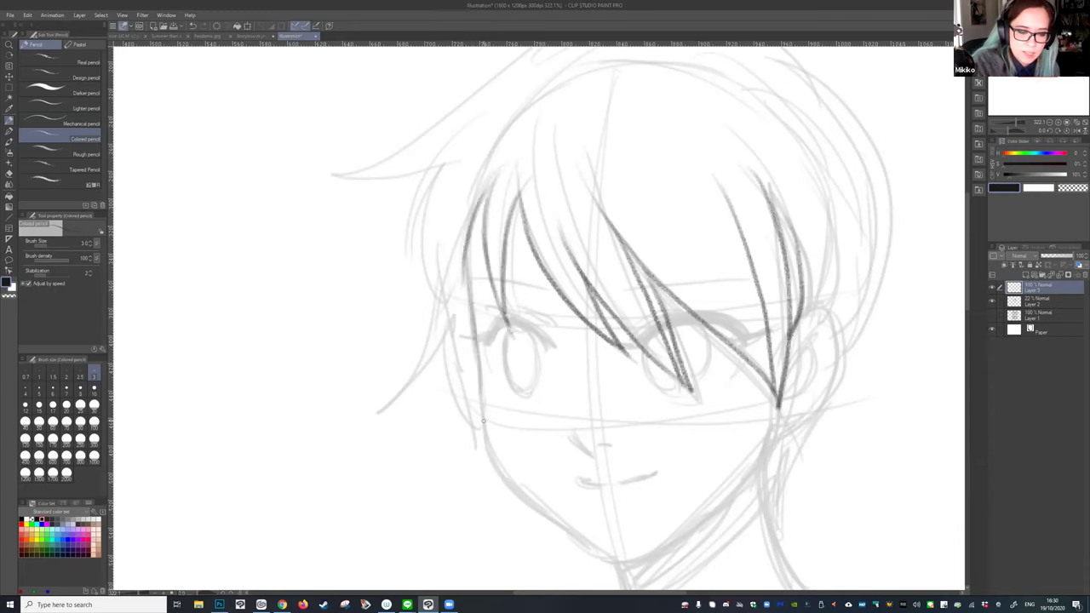
# Trace the jaw, chin and ear outlines on Layer 3, undoing and redrawing strokes until the contour is clean.
pyautogui.moveTo(473, 330)
pyautogui.mouseDown()
pyautogui.moveTo(498, 470)
pyautogui.moveTo(431, 330)
pyautogui.moveTo(423, 343)
pyautogui.moveTo(450, 376)
pyautogui.moveTo(531, 432)
pyautogui.moveTo(569, 432)
pyautogui.moveTo(604, 411)
pyautogui.mouseUp()
pyautogui.hotkey('ctrl', 'z')
pyautogui.moveTo(534, 435); pyautogui.dragTo(606, 410)
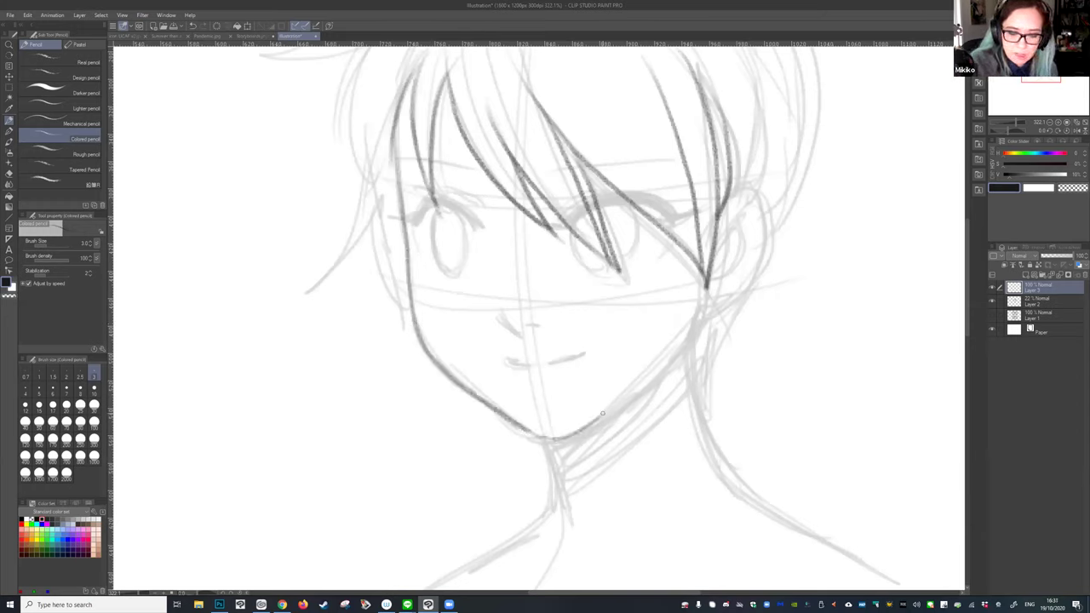
pyautogui.hotkey('ctrl', 'z')
pyautogui.moveTo(705, 296)
pyautogui.mouseDown()
pyautogui.moveTo(600, 422)
pyautogui.moveTo(691, 326)
pyautogui.mouseUp()
pyautogui.hotkey('ctrl', 'z')
pyautogui.moveTo(596, 420); pyautogui.dragTo(633, 389)
pyautogui.hotkey('ctrl', 'z')
pyautogui.moveTo(600, 420); pyautogui.dragTo(639, 387)
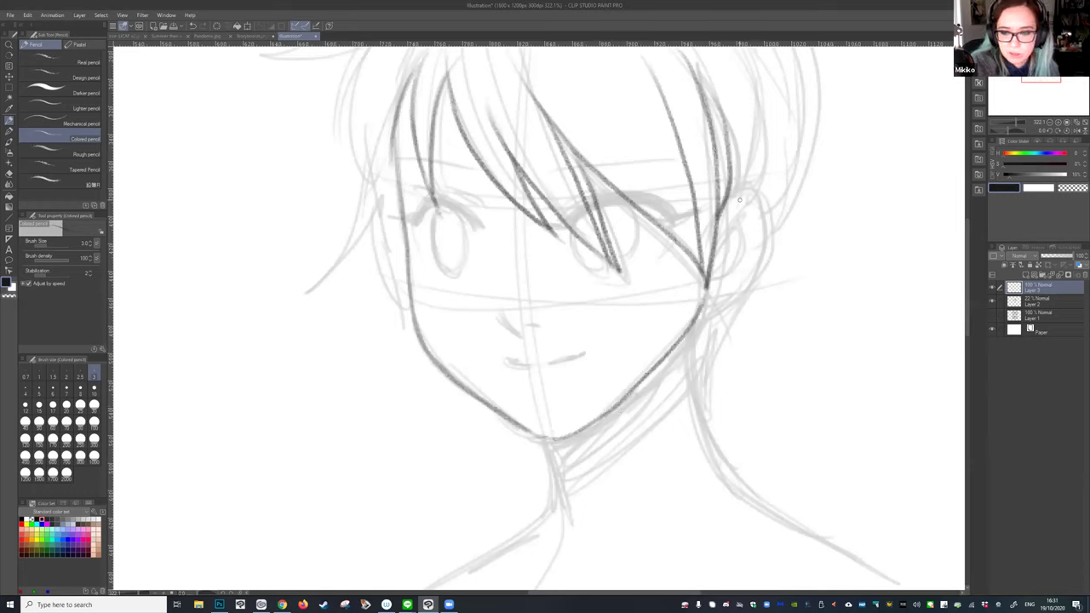
pyautogui.moveTo(732, 197)
pyautogui.mouseDown()
pyautogui.moveTo(766, 207)
pyautogui.moveTo(759, 195)
pyautogui.moveTo(764, 266)
pyautogui.moveTo(679, 338)
pyautogui.mouseUp()
pyautogui.hotkey('ctrl', 'z')
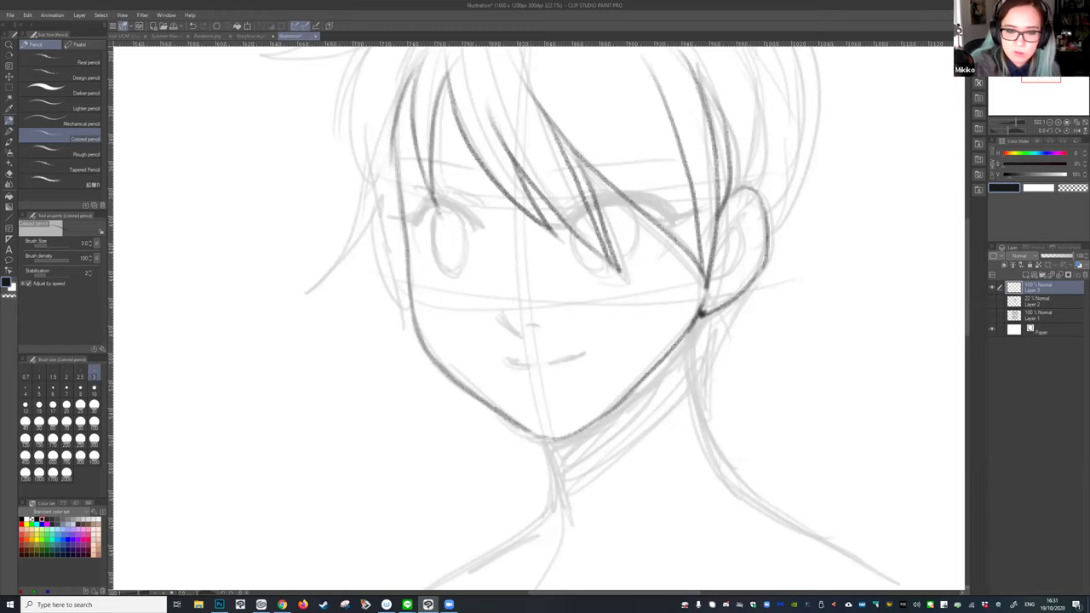
# Hide the Layer 2 sketch and darken the line joins where the ear meets the hair and jaw.
pyautogui.click(990, 303)
pyautogui.moveTo(759, 256); pyautogui.dragTo(825, 316)
pyautogui.moveTo(833, 419); pyautogui.dragTo(815, 426)
pyautogui.moveTo(753, 263)
pyautogui.mouseDown()
pyautogui.moveTo(739, 257)
pyautogui.moveTo(757, 256)
pyautogui.moveTo(733, 286)
pyautogui.mouseUp()
pyautogui.moveTo(727, 330); pyautogui.dragTo(720, 351)
pyautogui.moveTo(734, 286); pyautogui.dragTo(720, 352)
# Thicken the inner corners where the fringe strands meet with darker pencil strokes, and show the Layer 2 sketch again.
pyautogui.moveTo(586, 220)
pyautogui.mouseDown()
pyautogui.moveTo(606, 242)
pyautogui.moveTo(606, 263)
pyautogui.moveTo(615, 246)
pyautogui.moveTo(629, 257)
pyautogui.moveTo(610, 268)
pyautogui.moveTo(614, 289)
pyautogui.mouseUp()
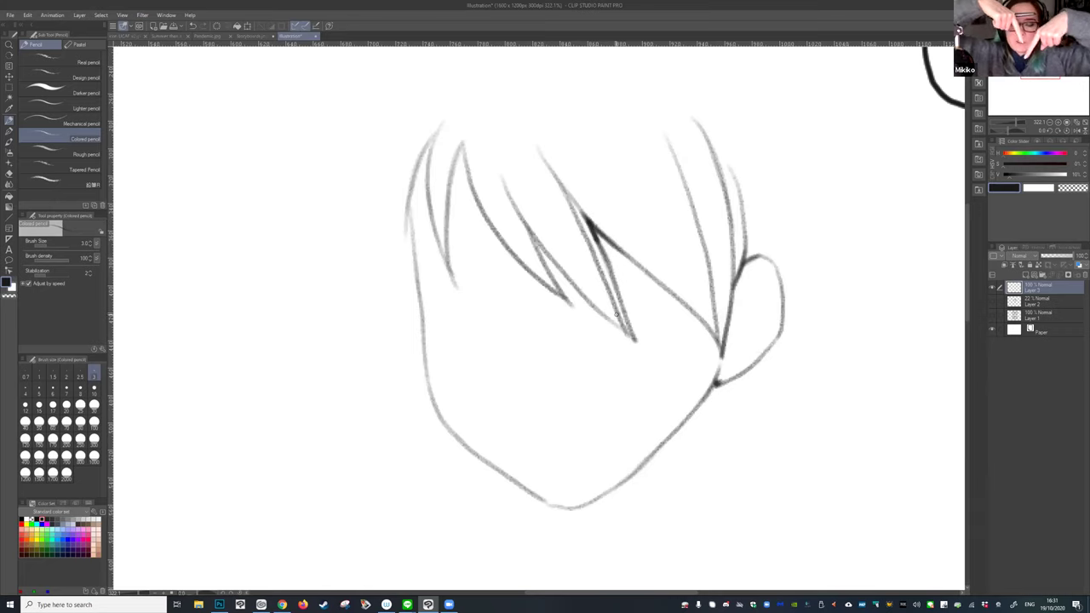
pyautogui.moveTo(528, 232)
pyautogui.mouseDown()
pyautogui.moveTo(572, 285)
pyautogui.moveTo(550, 269)
pyautogui.mouseUp()
pyautogui.moveTo(461, 141)
pyautogui.mouseDown()
pyautogui.moveTo(474, 192)
pyautogui.moveTo(461, 142)
pyautogui.mouseUp()
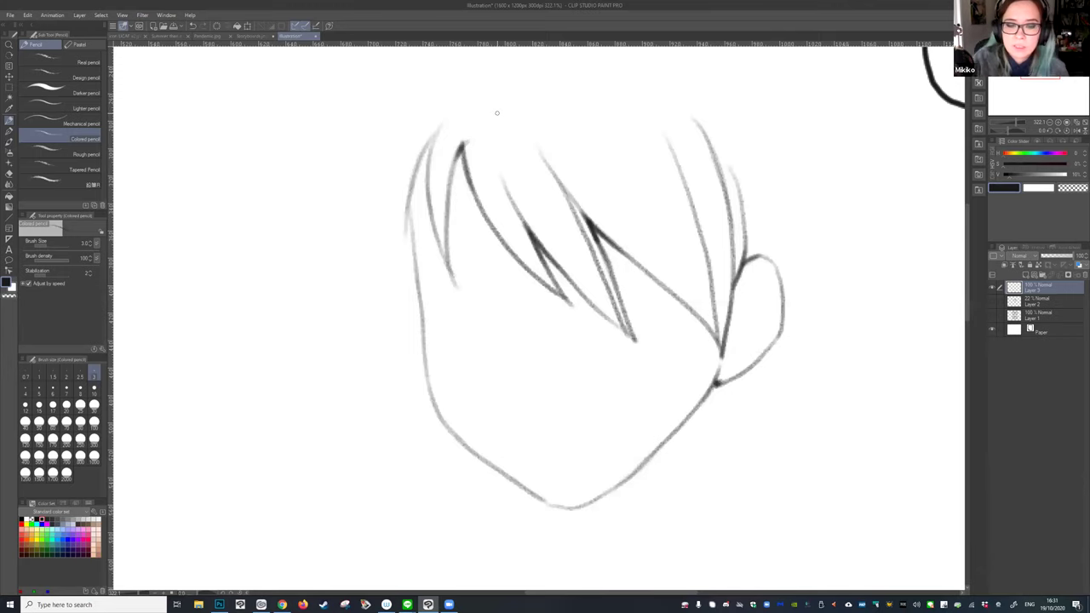
pyautogui.moveTo(601, 223); pyautogui.dragTo(610, 273)
pyautogui.hotkey('ctrl', 'z')
pyautogui.moveTo(595, 230); pyautogui.dragTo(618, 284)
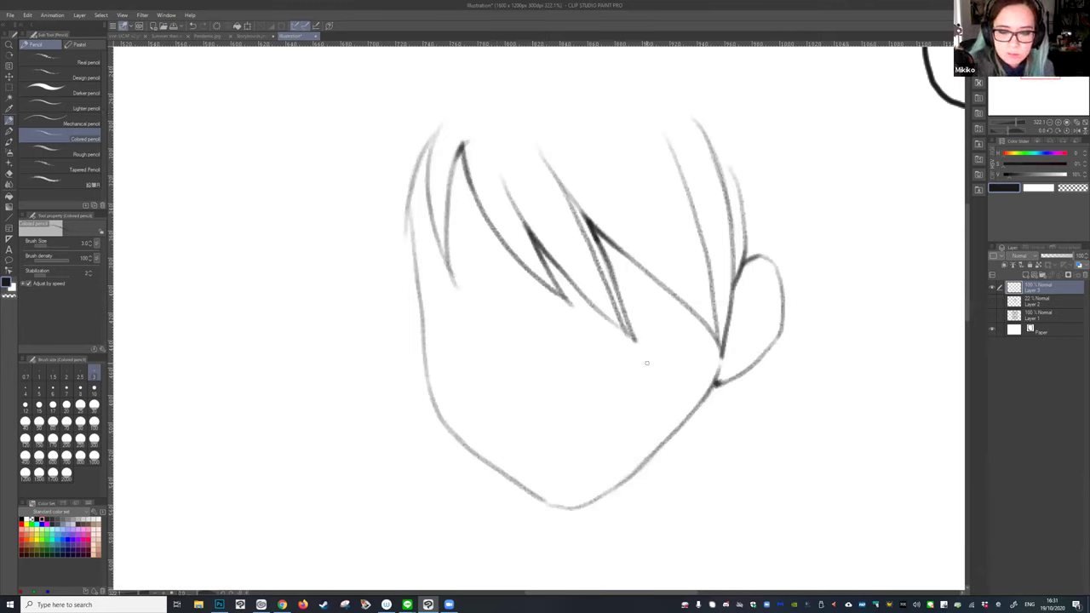
pyautogui.moveTo(716, 315); pyautogui.dragTo(720, 355)
pyautogui.moveTo(460, 159)
pyautogui.mouseDown()
pyautogui.moveTo(448, 184)
pyautogui.moveTo(460, 177)
pyautogui.mouseUp()
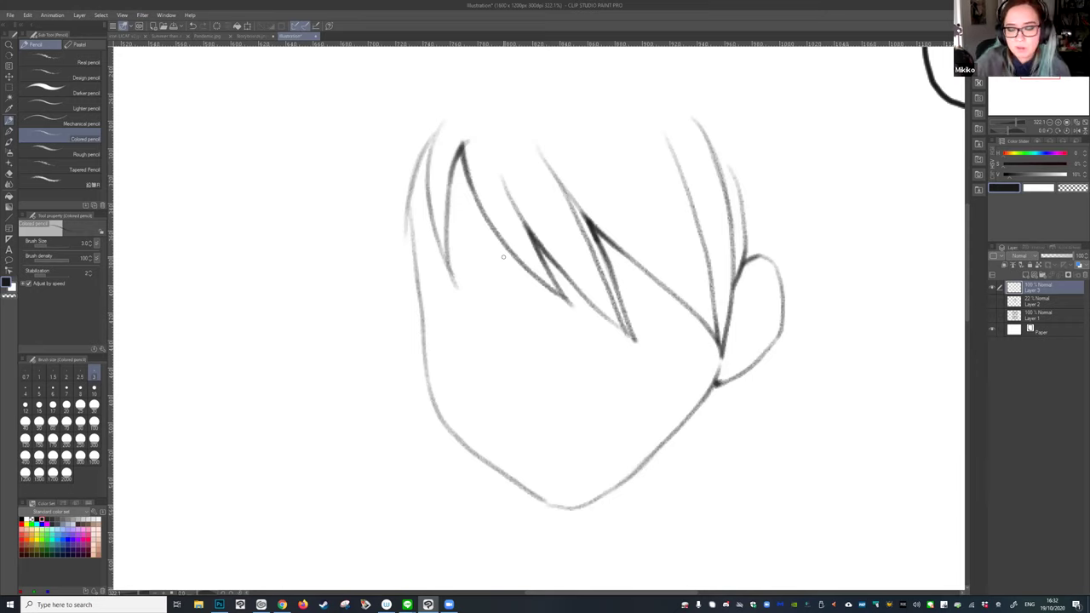
pyautogui.click(992, 315)
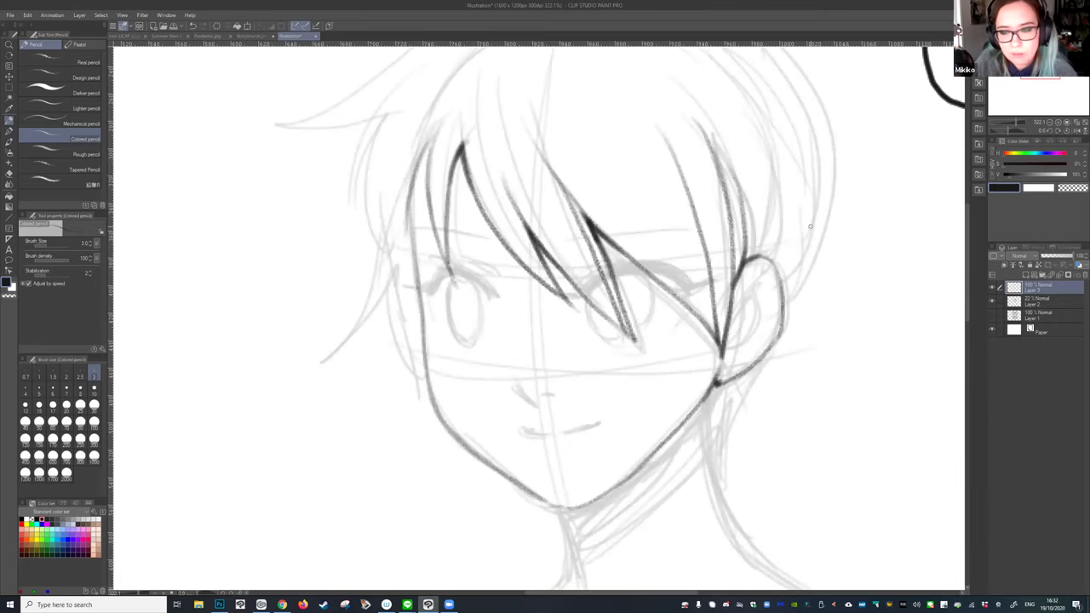
pyautogui.scroll(-4, 766, 287)
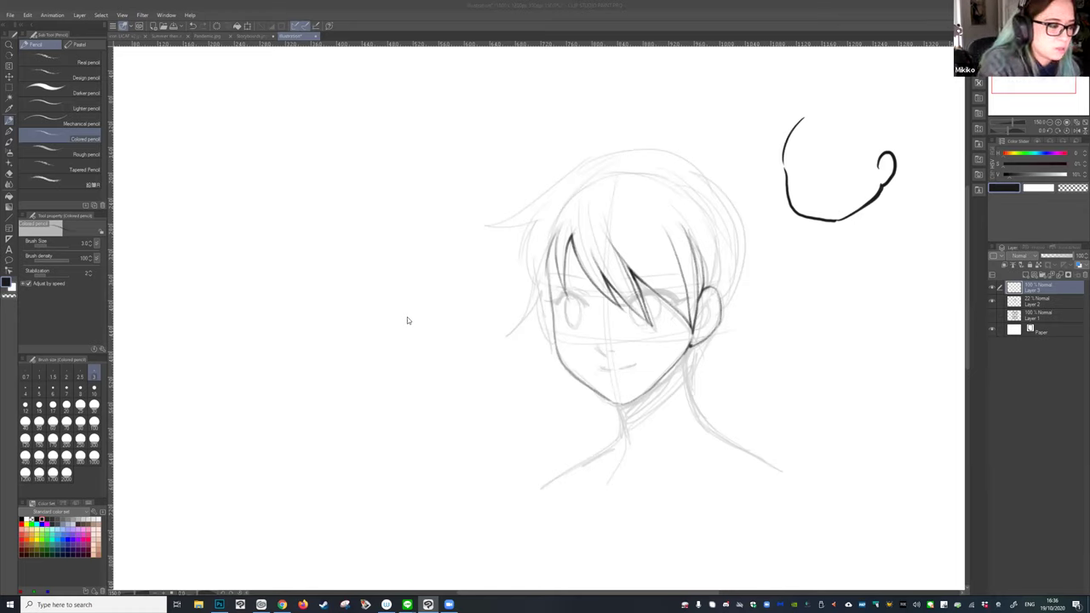
# Hide Layer 3 and Layer 2 to clear the canvas, and add a new raster layer above them.
pyautogui.click(1047, 292)
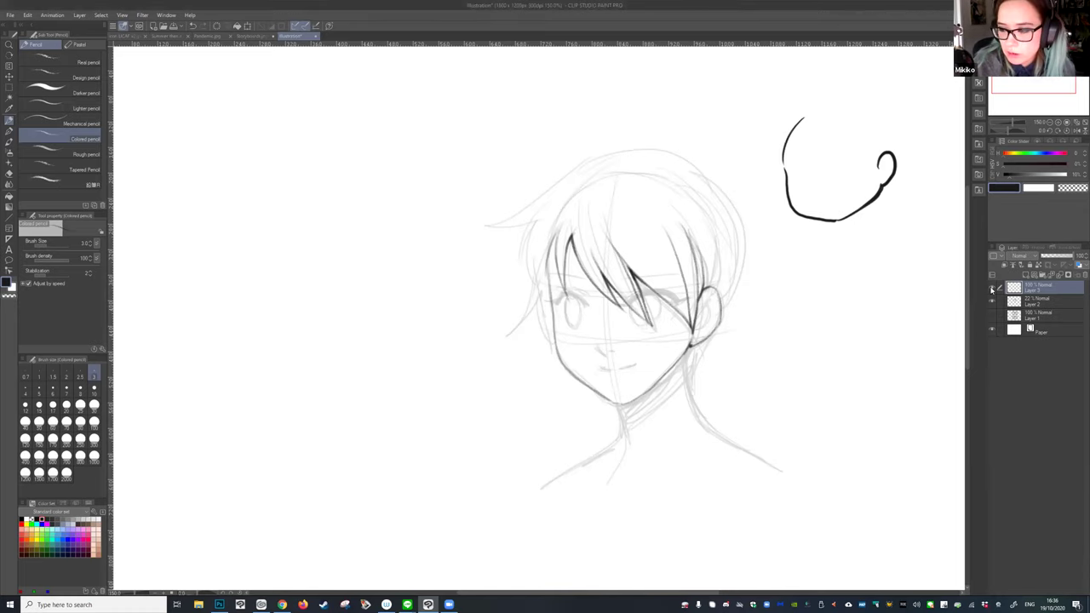
pyautogui.press('Delete')
pyautogui.hotkey('ctrl', 'z')
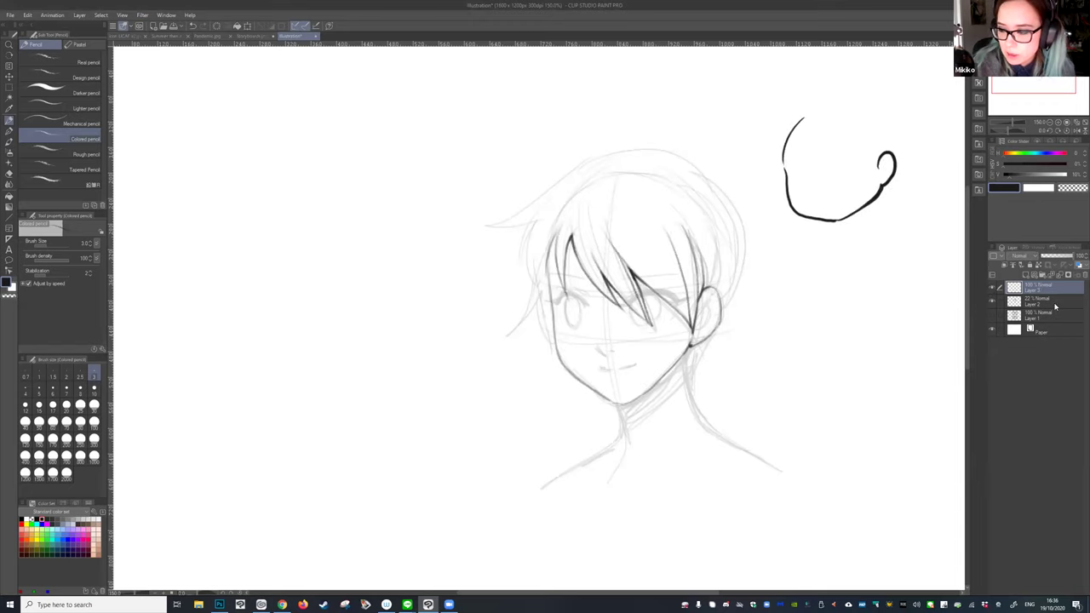
pyautogui.moveTo(992, 287); pyautogui.dragTo(992, 316)
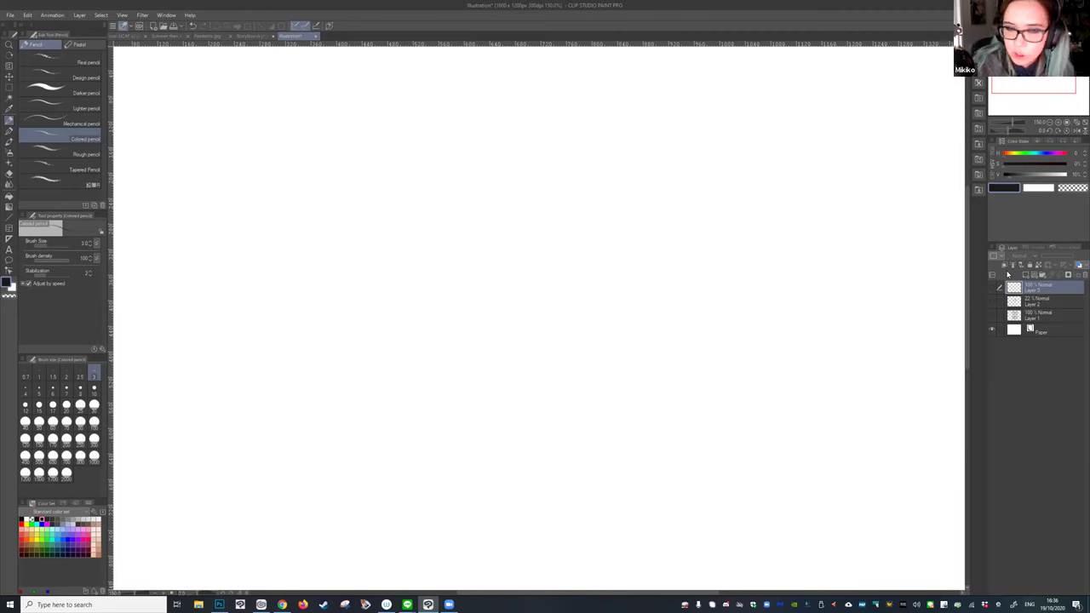
pyautogui.click(1028, 276)
# Choose the Darker pencil and set its brush size to 12.
pyautogui.click(71, 88)
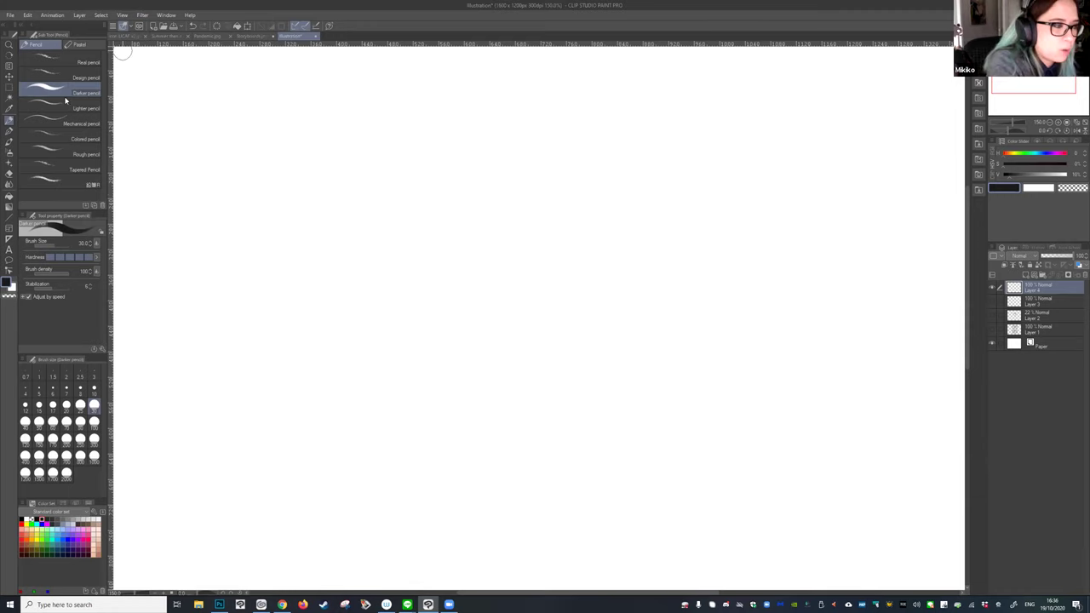
pyautogui.click(94, 389)
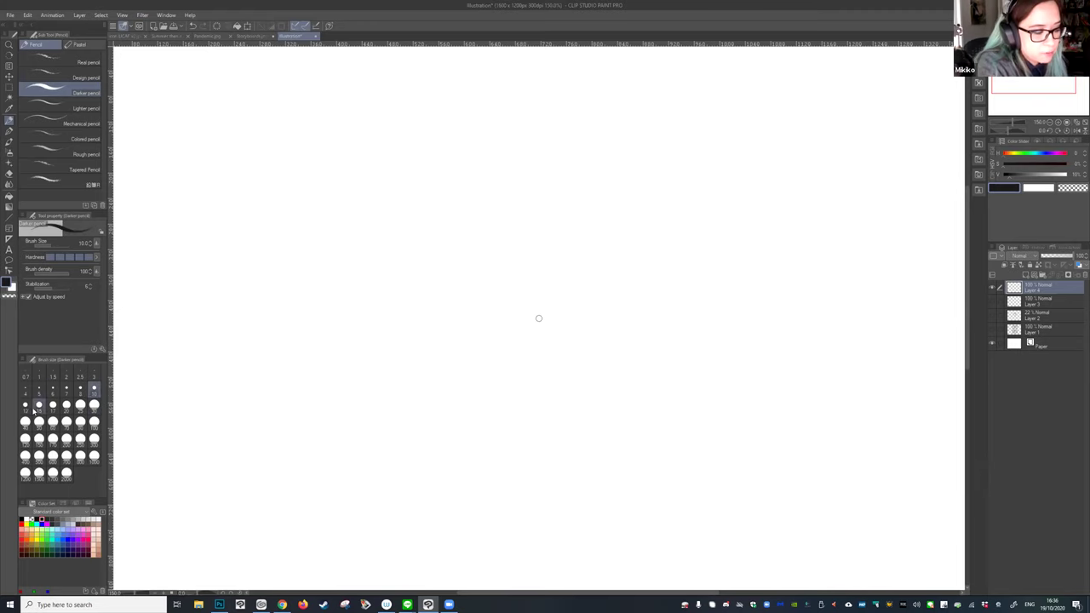
pyautogui.click(26, 406)
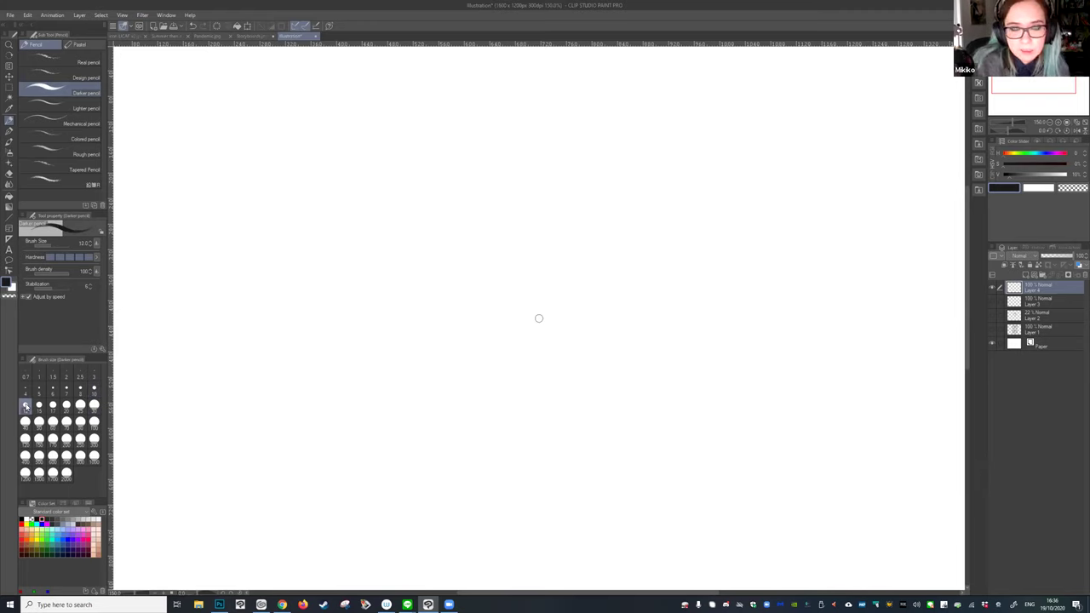
# Draw a new head on Layer 4 with the face outline, ear, crown and pointed fringe strands.
pyautogui.moveTo(559, 94)
pyautogui.mouseDown()
pyautogui.moveTo(526, 154)
pyautogui.moveTo(535, 249)
pyautogui.moveTo(603, 307)
pyautogui.moveTo(668, 268)
pyautogui.mouseUp()
pyautogui.moveTo(684, 185)
pyautogui.mouseDown()
pyautogui.moveTo(671, 262)
pyautogui.moveTo(700, 187)
pyautogui.moveTo(673, 252)
pyautogui.mouseUp()
pyautogui.moveTo(593, 80)
pyautogui.mouseDown()
pyautogui.moveTo(654, 79)
pyautogui.moveTo(704, 184)
pyautogui.mouseUp()
pyautogui.moveTo(555, 103)
pyautogui.mouseDown()
pyautogui.moveTo(553, 144)
pyautogui.moveTo(585, 124)
pyautogui.moveTo(614, 194)
pyautogui.mouseUp()
pyautogui.moveTo(582, 126); pyautogui.dragTo(637, 203)
pyautogui.moveTo(644, 125); pyautogui.dragTo(656, 212)
pyautogui.moveTo(657, 171)
pyautogui.mouseDown()
pyautogui.moveTo(664, 213)
pyautogui.moveTo(677, 215)
pyautogui.mouseUp()
pyautogui.moveTo(687, 149); pyautogui.dragTo(692, 183)
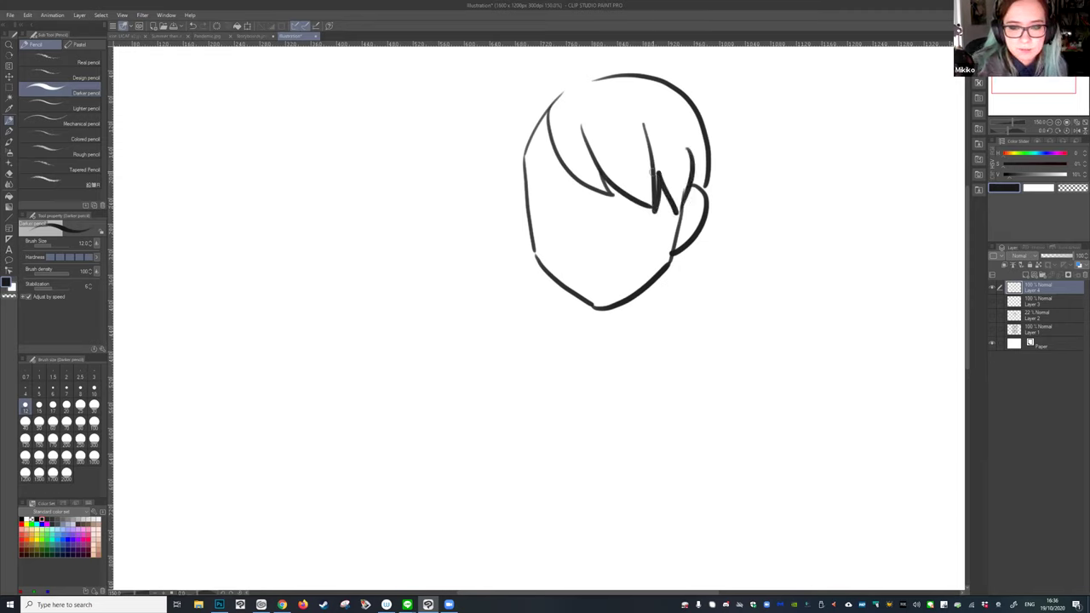
# Add swept hair on the far side of the head and a long ponytail with pointed ends behind it.
pyautogui.moveTo(543, 89)
pyautogui.mouseDown()
pyautogui.moveTo(482, 169)
pyautogui.moveTo(525, 225)
pyautogui.mouseUp()
pyautogui.moveTo(487, 97)
pyautogui.mouseDown()
pyautogui.moveTo(677, 82)
pyautogui.moveTo(767, 107)
pyautogui.moveTo(792, 243)
pyautogui.mouseUp()
pyautogui.moveTo(686, 269)
pyautogui.mouseDown()
pyautogui.moveTo(741, 348)
pyautogui.moveTo(775, 358)
pyautogui.mouseUp()
pyautogui.moveTo(746, 320); pyautogui.dragTo(831, 343)
pyautogui.moveTo(782, 279); pyautogui.dragTo(826, 341)
pyautogui.moveTo(791, 223)
pyautogui.mouseDown()
pyautogui.moveTo(806, 279)
pyautogui.moveTo(832, 315)
pyautogui.mouseUp()
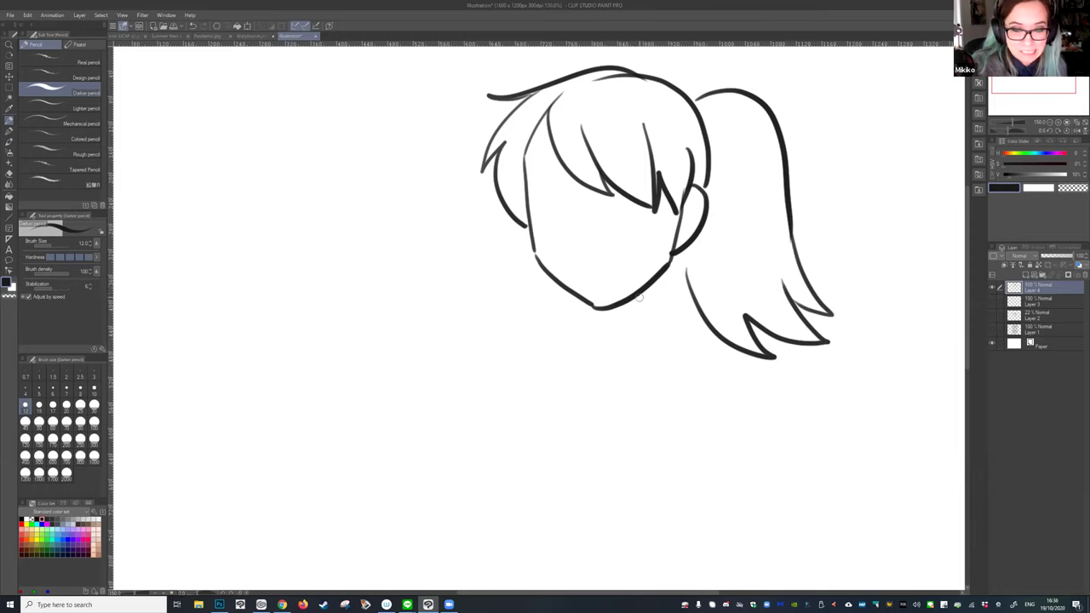
# Thicken the jawline into a shadow, draw both neck lines, and extend the ponytail and side hair to meet the head.
pyautogui.moveTo(579, 300)
pyautogui.mouseDown()
pyautogui.moveTo(629, 290)
pyautogui.moveTo(677, 250)
pyautogui.mouseUp()
pyautogui.moveTo(586, 305)
pyautogui.mouseDown()
pyautogui.moveTo(657, 268)
pyautogui.moveTo(675, 320)
pyautogui.moveTo(593, 358)
pyautogui.mouseUp()
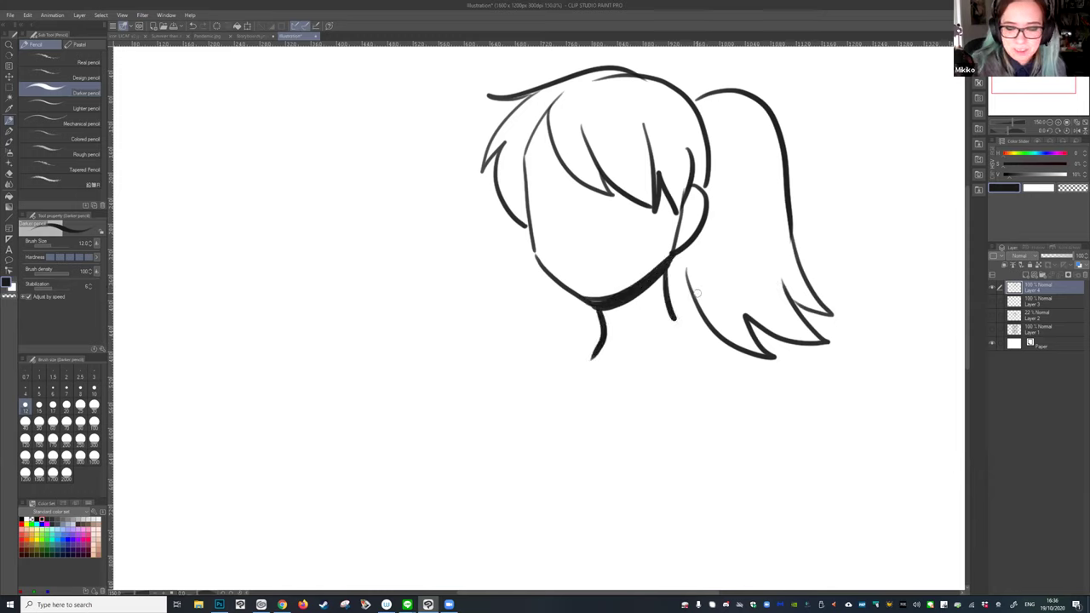
pyautogui.moveTo(669, 290); pyautogui.dragTo(705, 349)
pyautogui.moveTo(679, 253); pyautogui.dragTo(691, 300)
pyautogui.moveTo(683, 259); pyautogui.dragTo(705, 348)
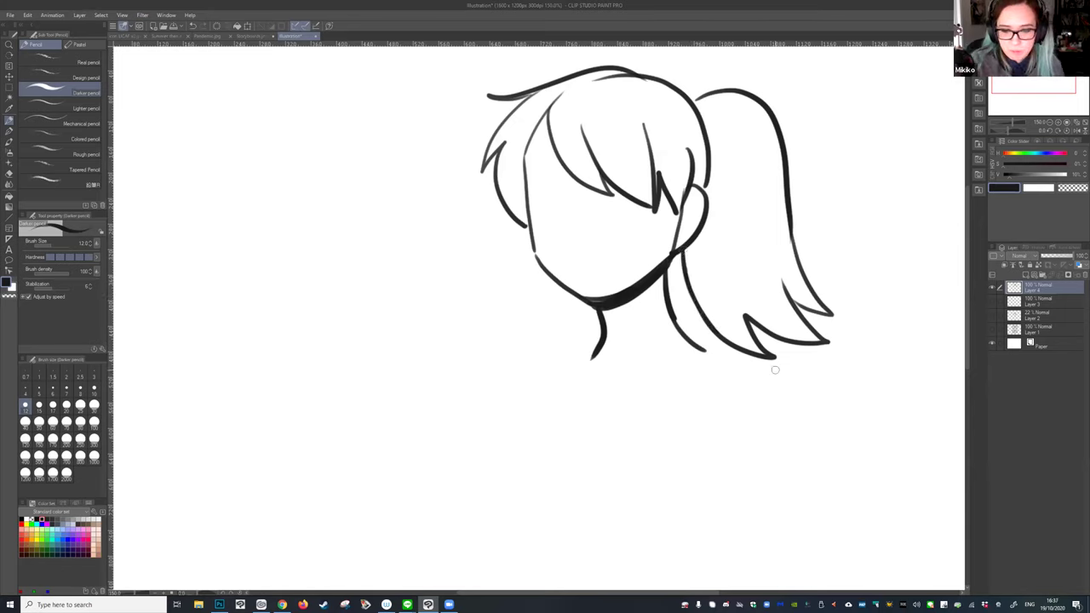
pyautogui.moveTo(671, 312); pyautogui.dragTo(700, 358)
pyautogui.moveTo(515, 201); pyautogui.dragTo(533, 230)
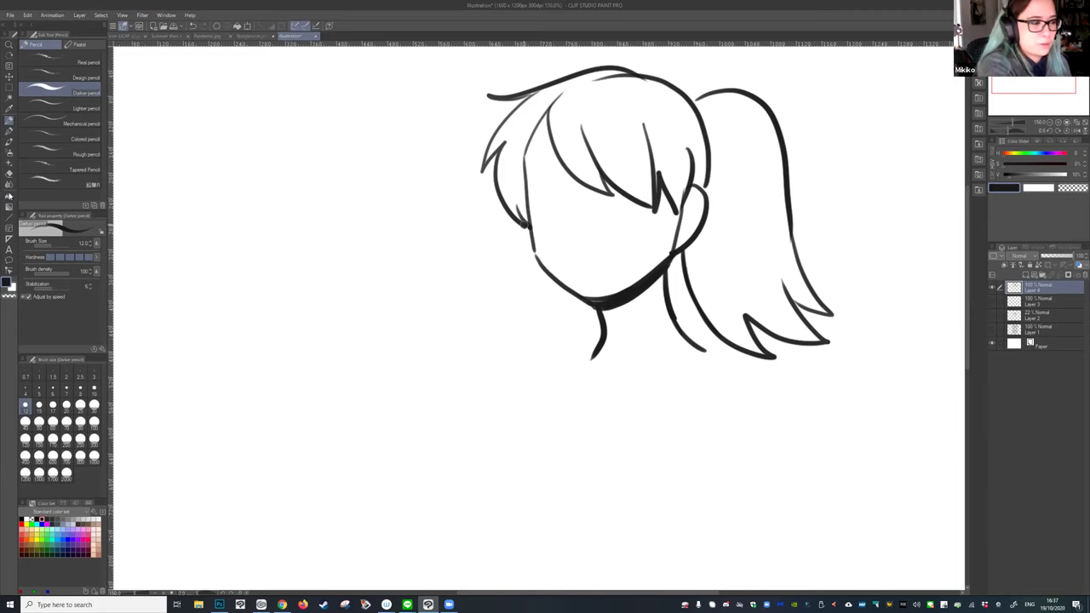
# Close the gap in the far cheek outline with the Darker pencil so the face can be filled.
pyautogui.click(10, 196)
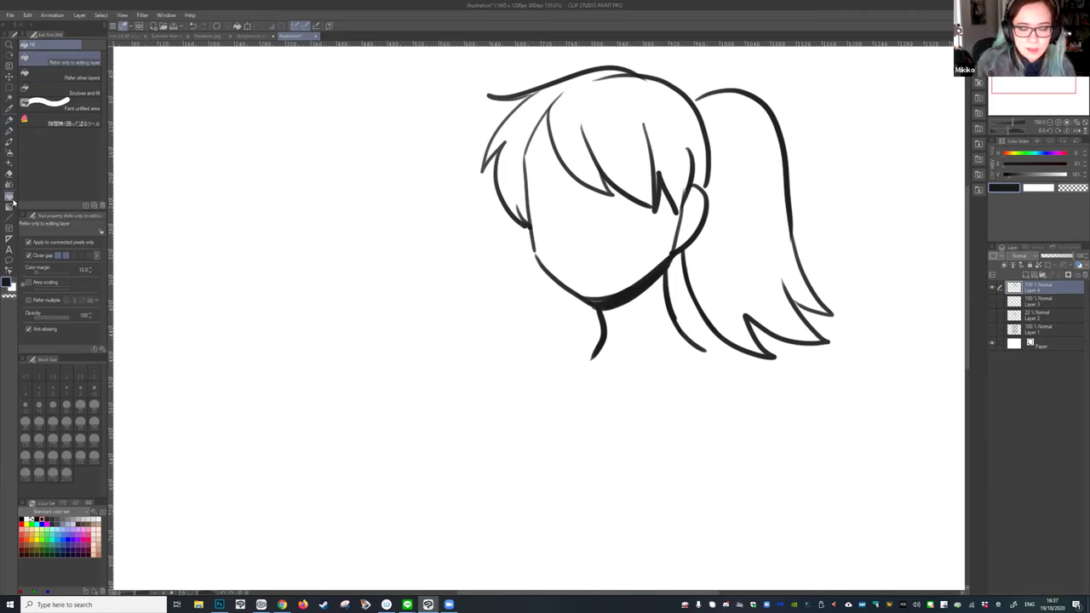
pyautogui.click(9, 121)
pyautogui.moveTo(538, 261); pyautogui.dragTo(534, 245)
pyautogui.click(10, 121)
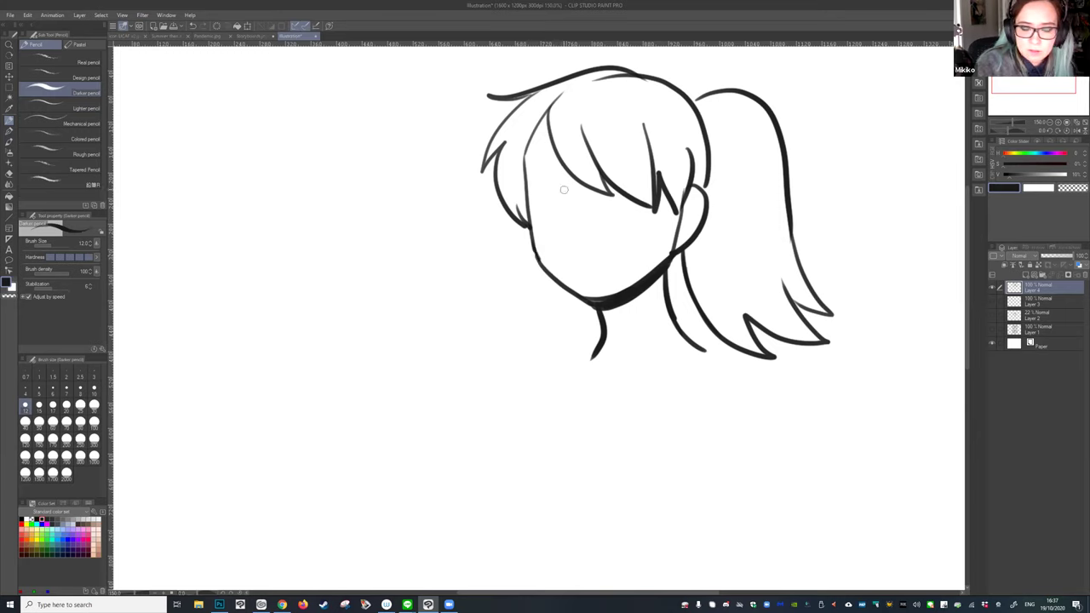
# Draw slanted worried eyebrows, two short closed eyes and a small open frowning mouth on the face.
pyautogui.moveTo(517, 192)
pyautogui.mouseDown()
pyautogui.moveTo(577, 166)
pyautogui.moveTo(690, 175)
pyautogui.mouseUp()
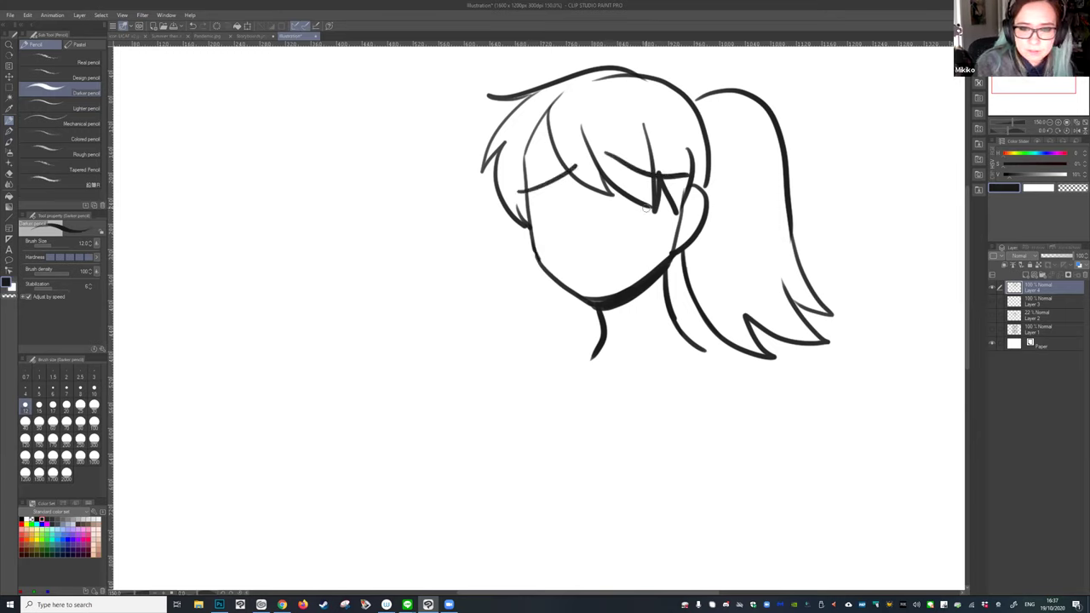
pyautogui.moveTo(615, 212); pyautogui.dragTo(631, 212)
pyautogui.moveTo(547, 213); pyautogui.dragTo(566, 212)
pyautogui.moveTo(583, 269); pyautogui.dragTo(581, 270)
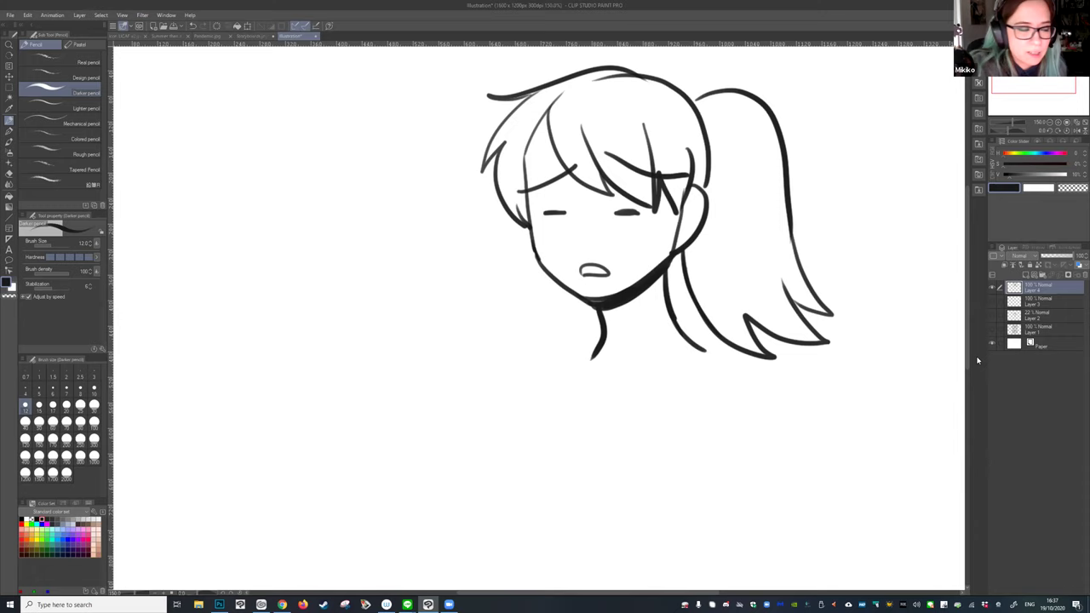
# Switch to the Fill tool referring only to the editing layer, and rename Layer 4 as the line layer.
pyautogui.click(9, 183)
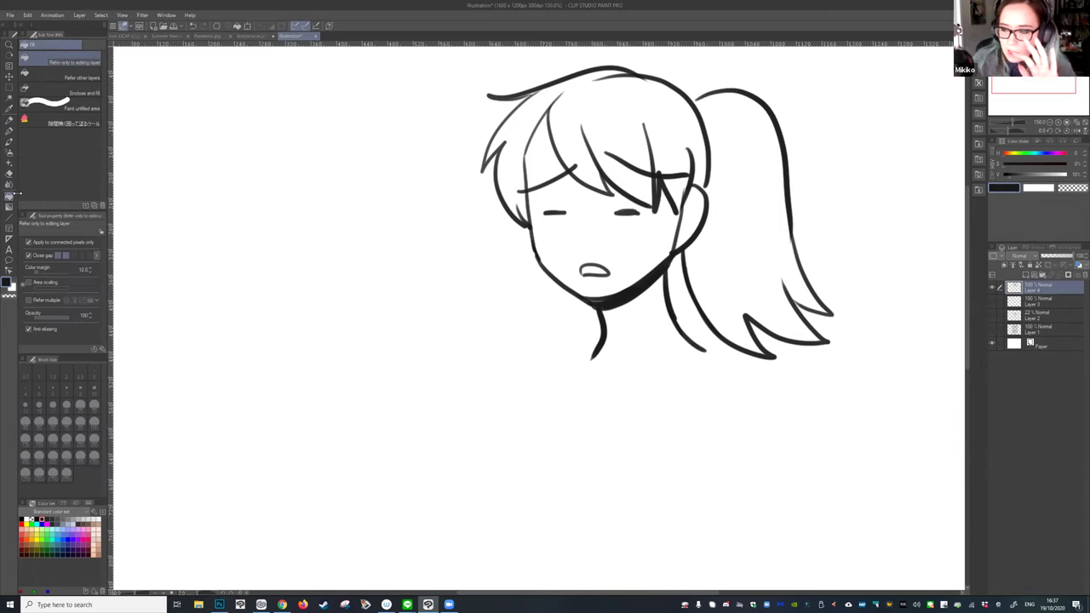
pyautogui.doubleClick(1033, 290)
pyautogui.press('Return')
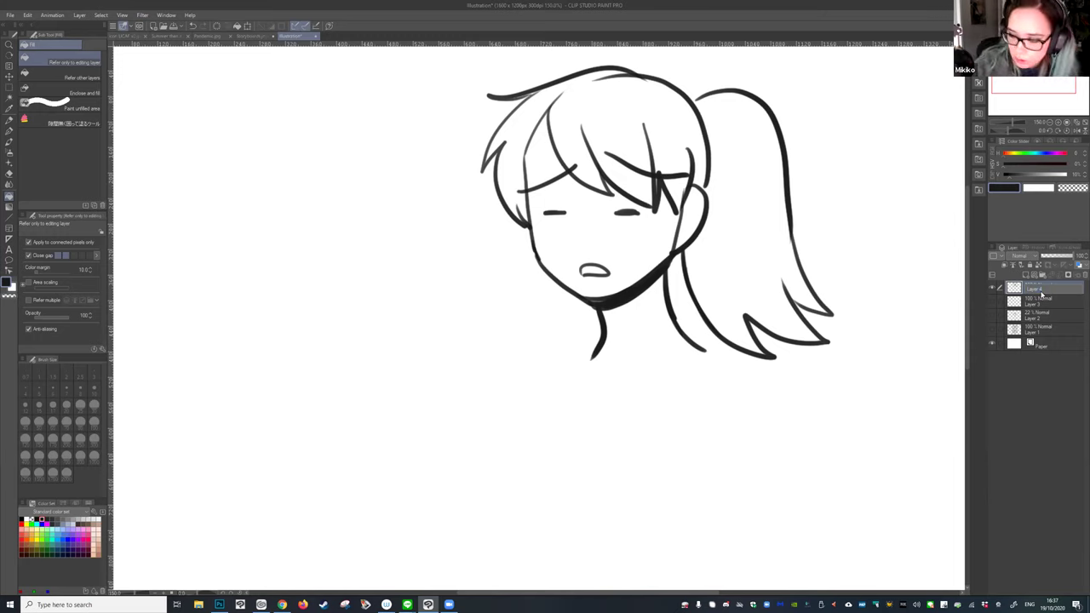
pyautogui.write('lin')
pyautogui.press('Return')
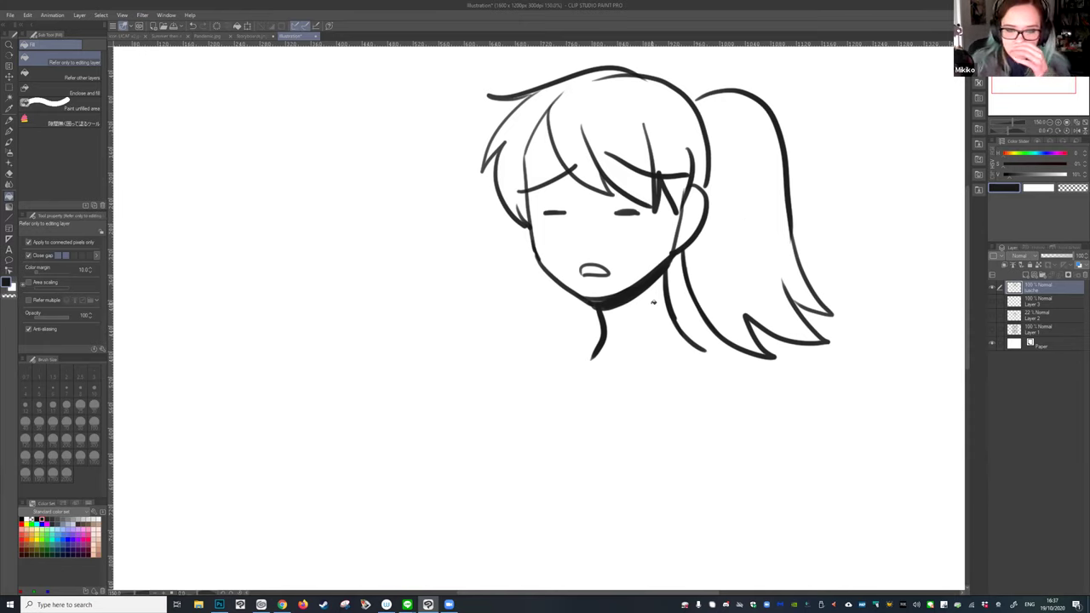
# Fill the face, ear and forehead gap between the hair strands with a light peach skin colour.
pyautogui.click(99, 538)
pyautogui.click(598, 226)
pyautogui.click(694, 202)
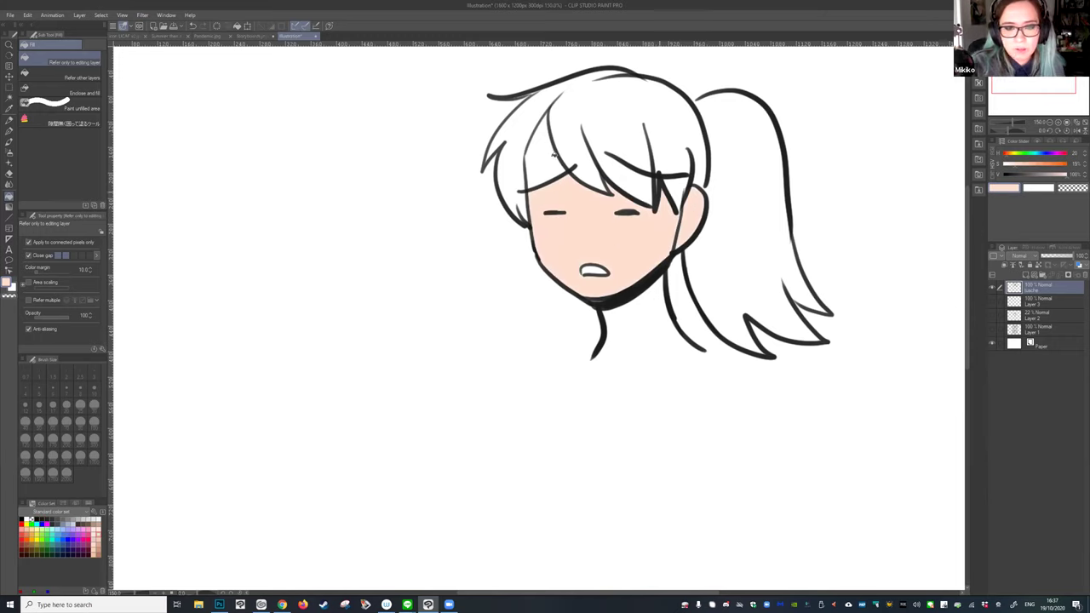
pyautogui.click(554, 154)
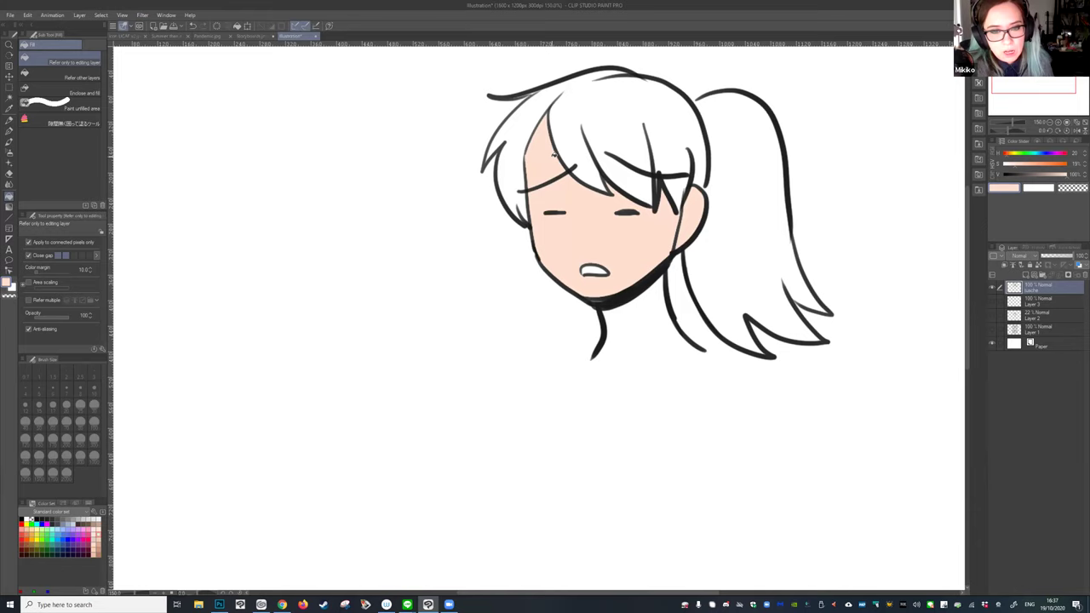
# Examine the pixelated edges where the skin fill meets the line art around the eyes, cheek and jaw.
pyautogui.click(100, 528)
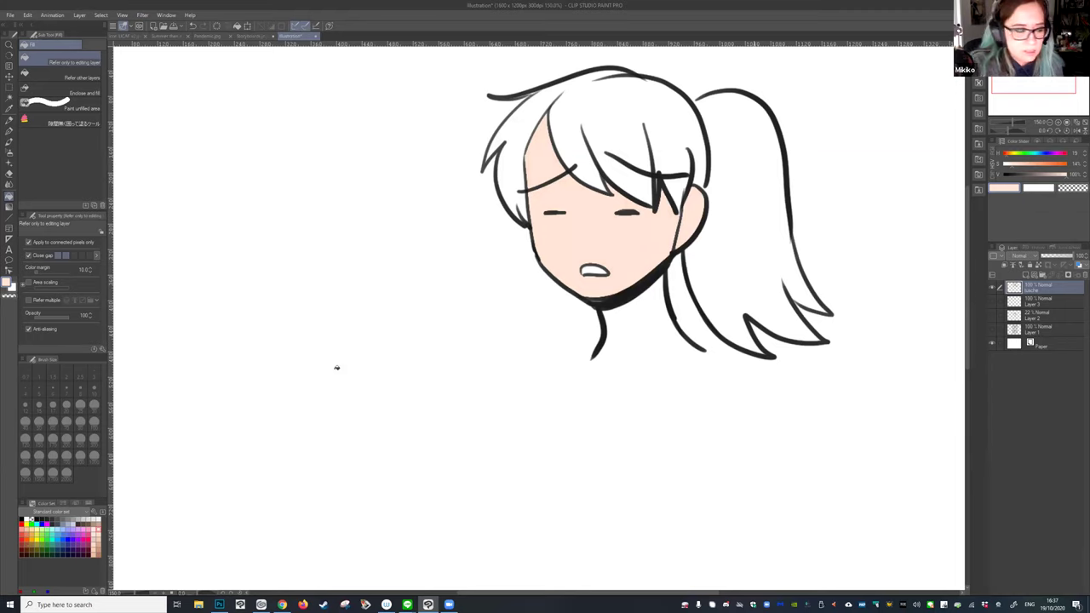
pyautogui.click(10, 125)
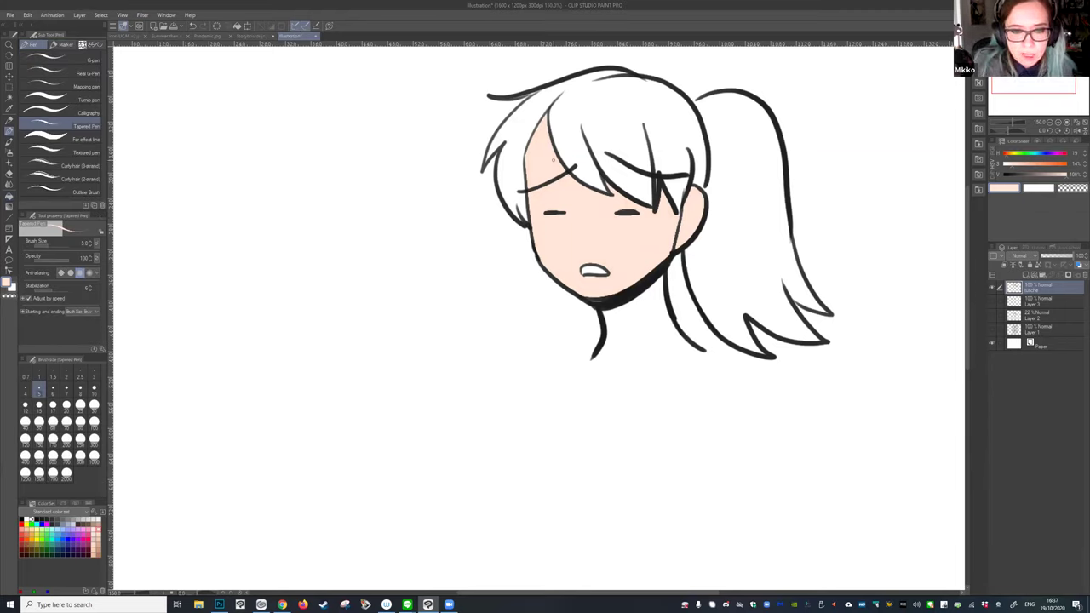
pyautogui.scroll(10, 541, 168)
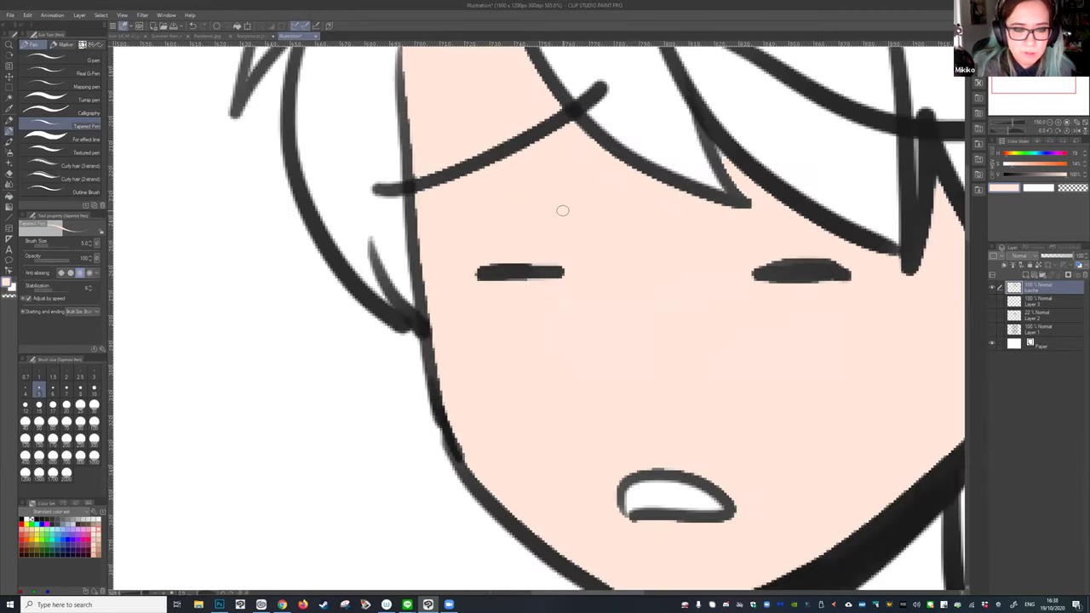
pyautogui.scroll(-6, 540, 216)
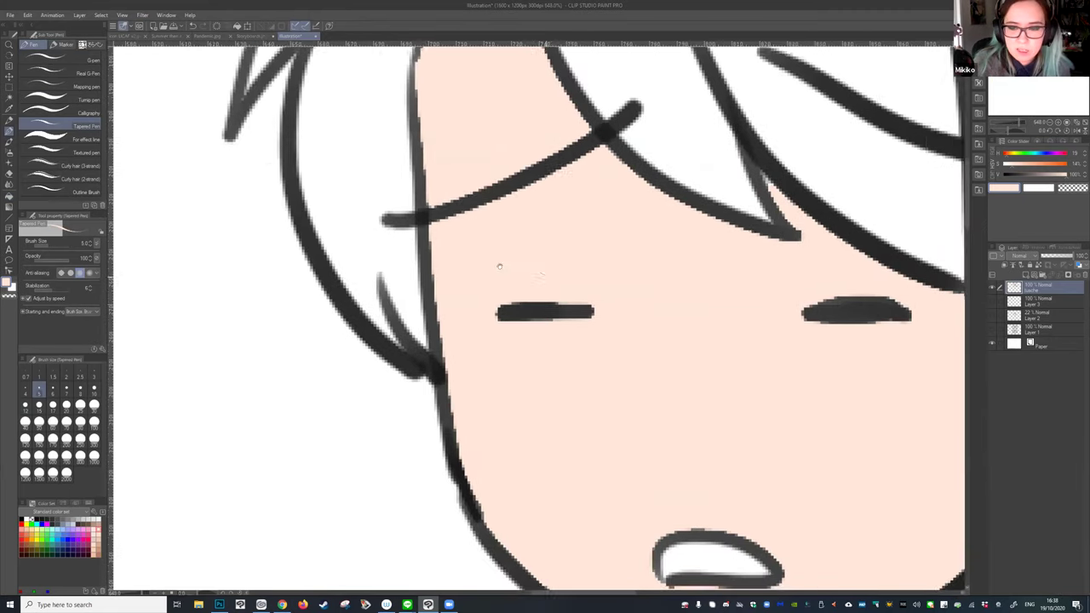
pyautogui.scroll(-4, 499, 253)
pyautogui.scroll(3, 496, 297)
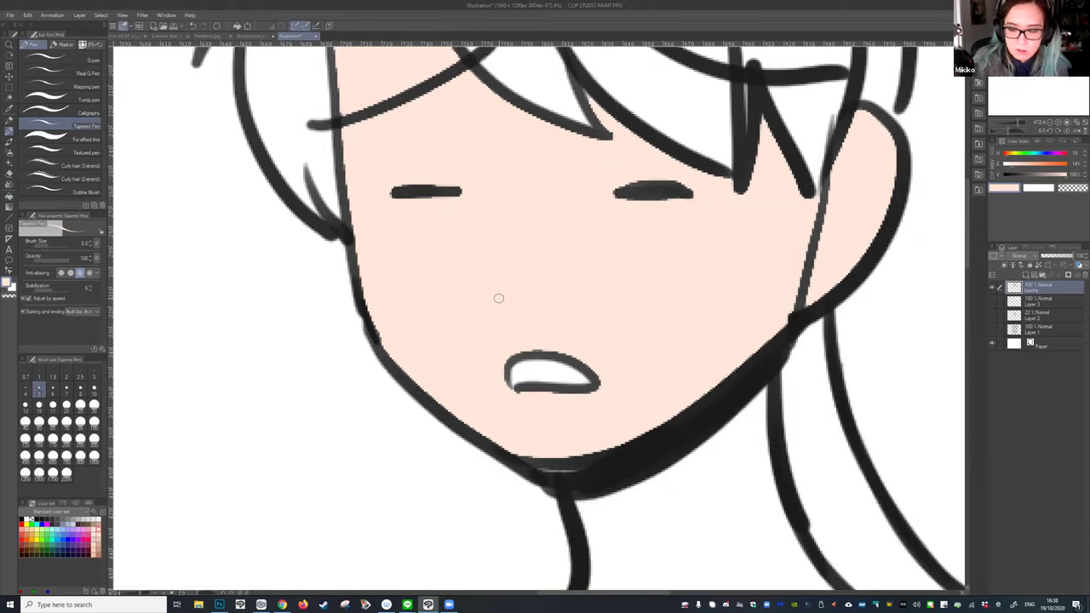
# Circle the edge of the skin fill along the thick jawline in magenta with the Darker pencil.
pyautogui.click(10, 122)
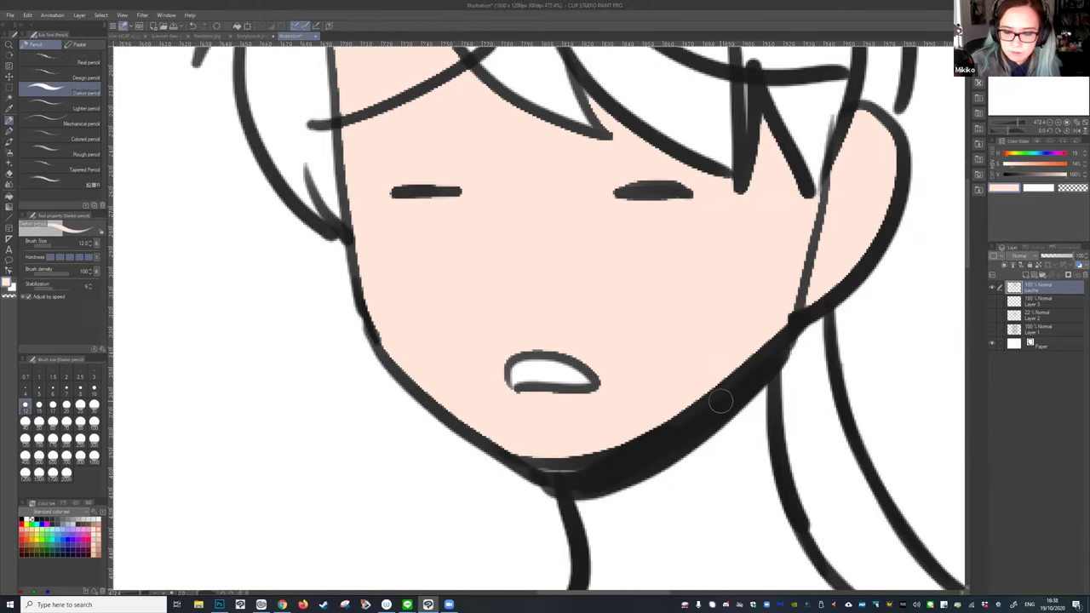
pyautogui.hotkey('ctrl', 'z')
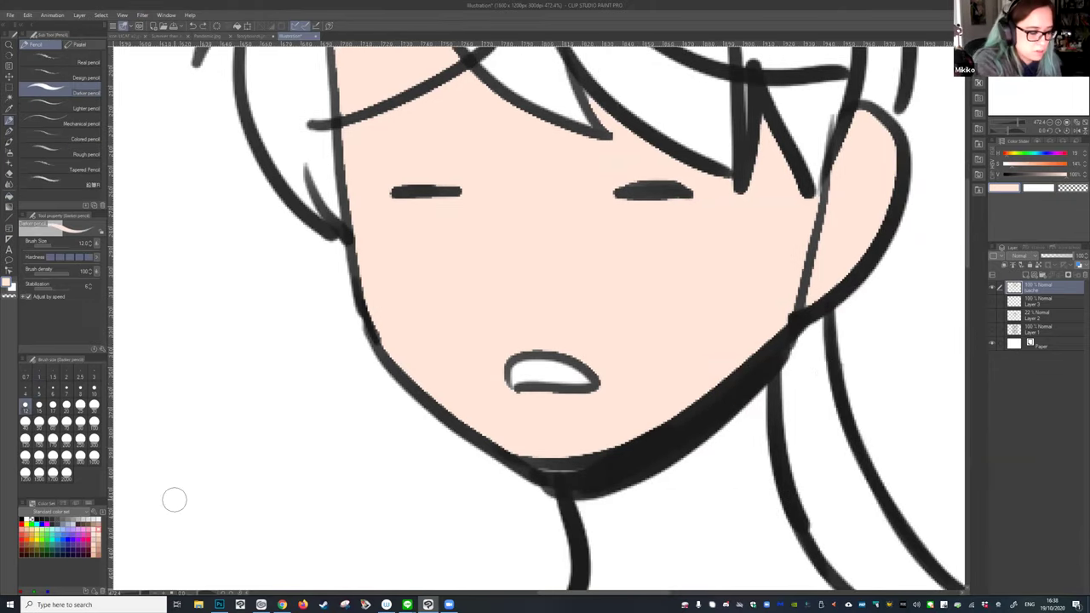
pyautogui.click(88, 539)
pyautogui.moveTo(675, 443)
pyautogui.mouseDown()
pyautogui.moveTo(661, 377)
pyautogui.moveTo(716, 409)
pyautogui.moveTo(694, 439)
pyautogui.mouseUp()
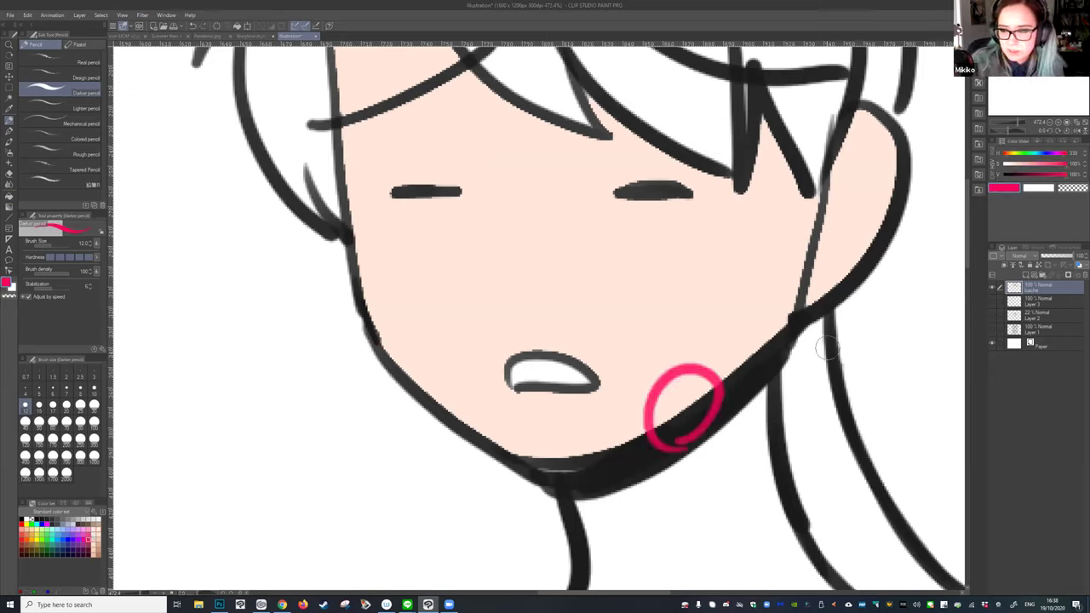
pyautogui.scroll(-3, 842, 274)
pyautogui.scroll(5, 667, 340)
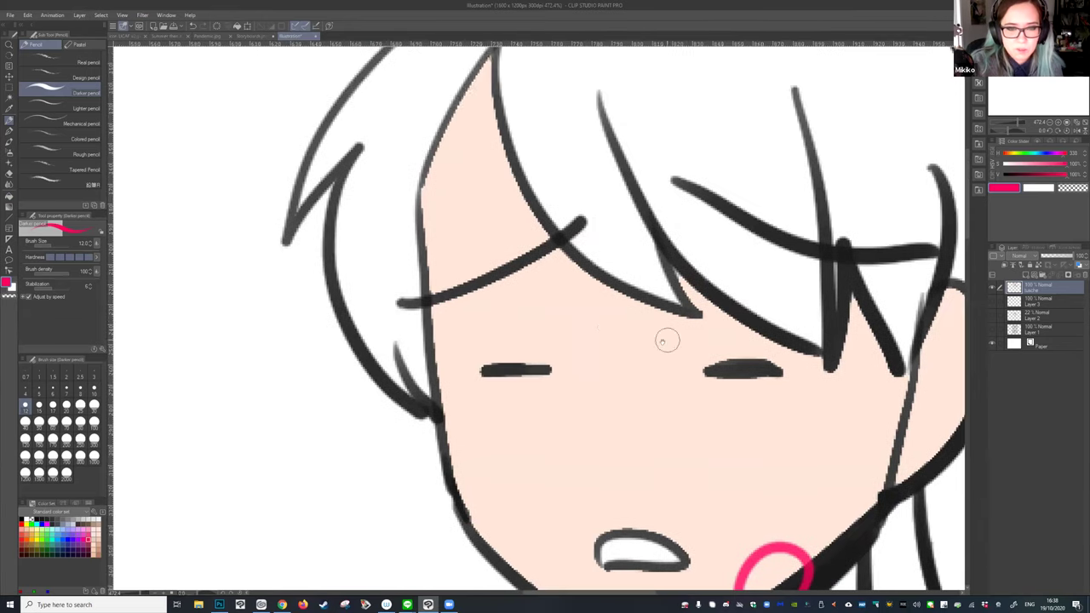
pyautogui.scroll(-1, 535, 244)
pyautogui.scroll(1, 593, 258)
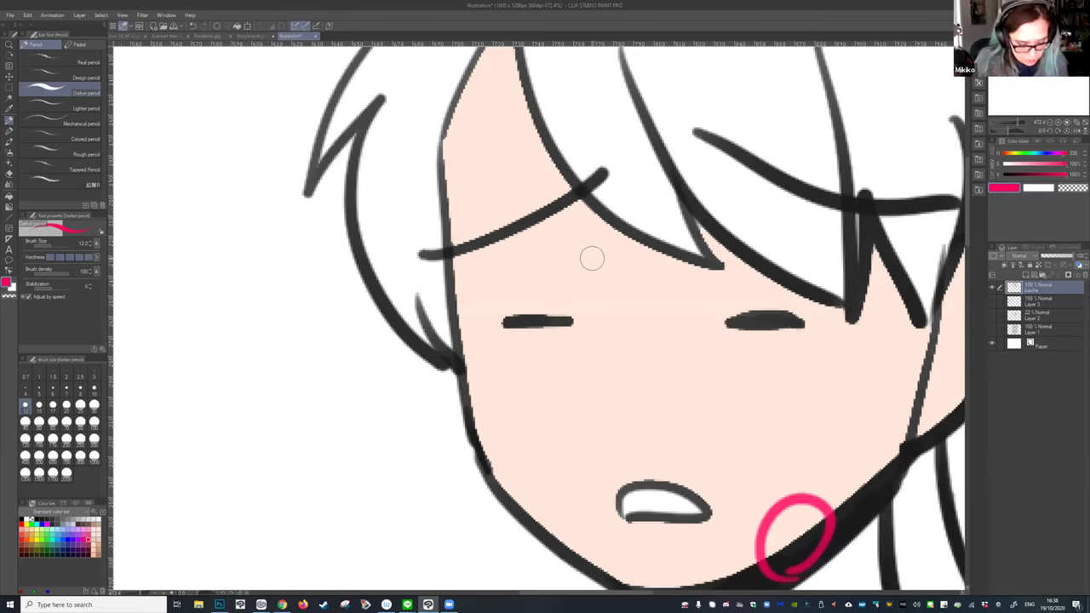
# Undo the magenta circle and the skin fills so only the line art remains on its layer.
pyautogui.hotkey('ctrl', 'z')
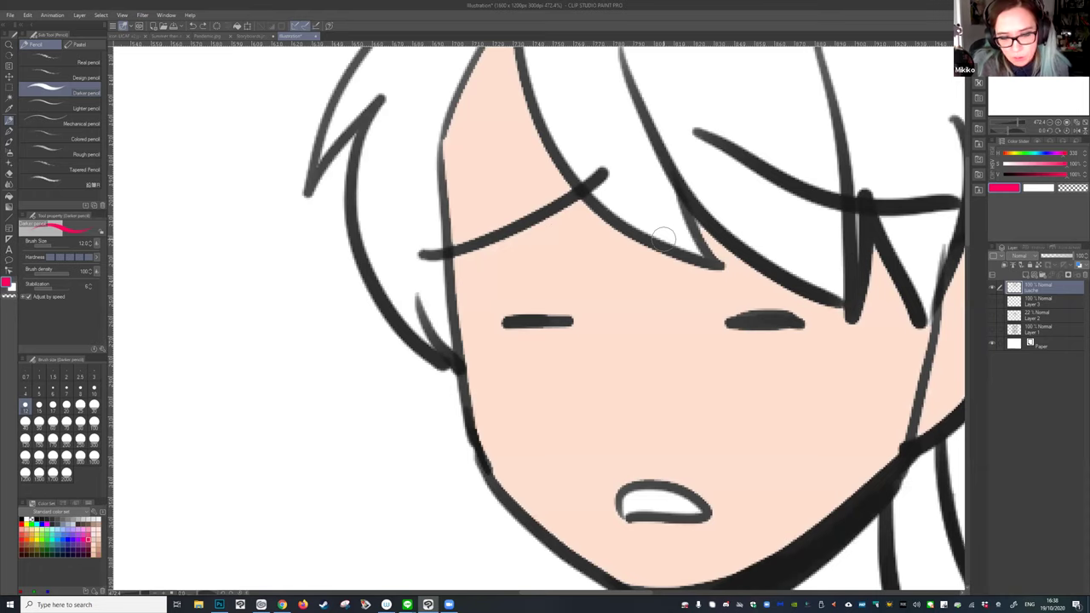
pyautogui.hotkey('ctrl', 'z')
pyautogui.hotkey('ctrl', 'z')
pyautogui.scroll(-5, 663, 238)
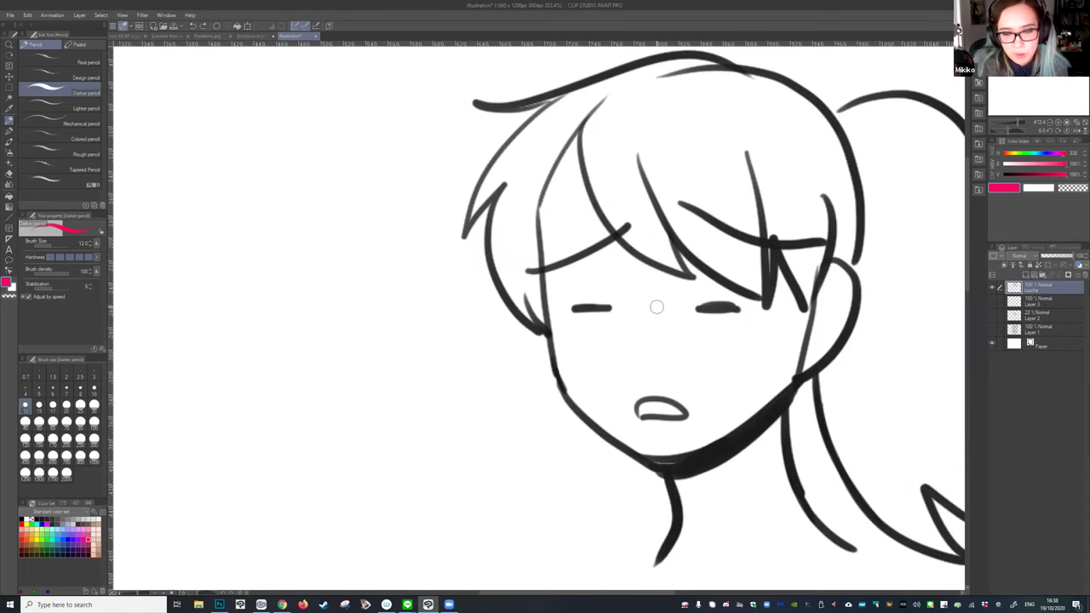
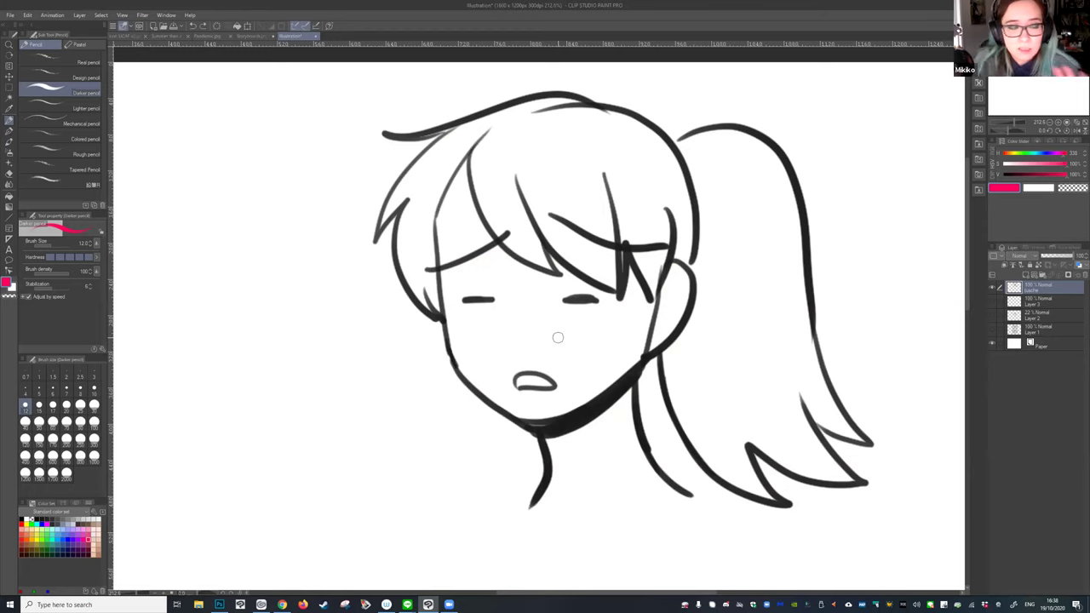
# Choose the Fill tool with a light peach colour, add a new layer beneath the line layer, and rename it colour.
pyautogui.click(9, 194)
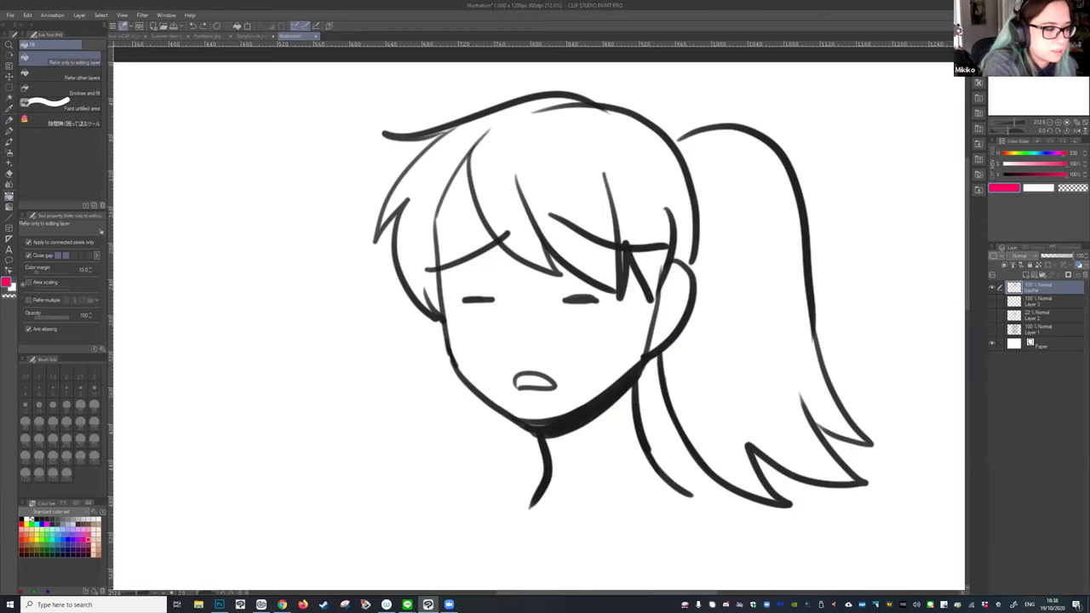
pyautogui.click(97, 521)
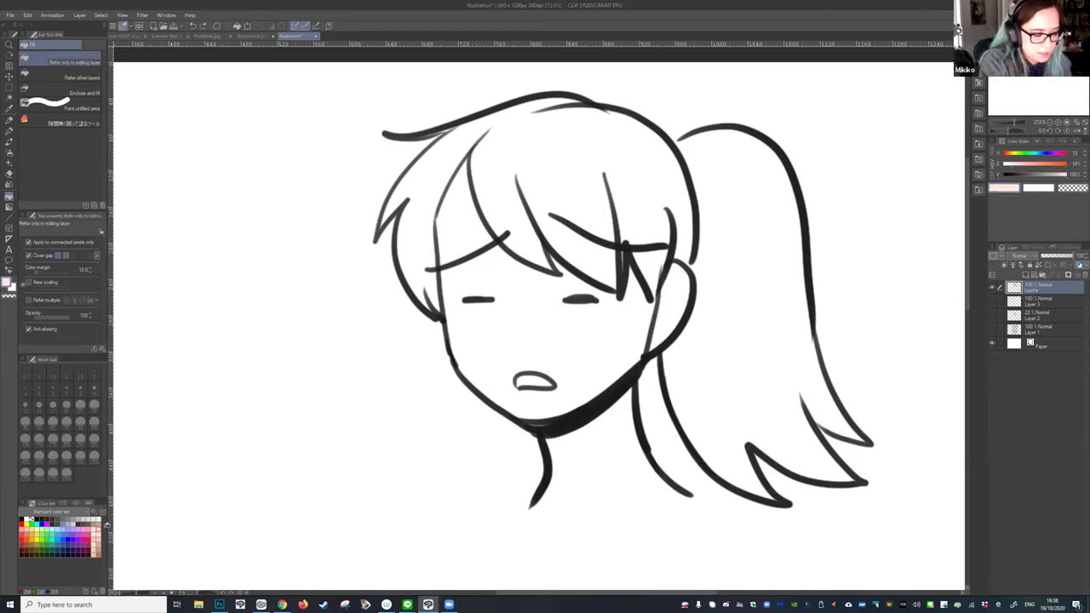
pyautogui.click(1039, 301)
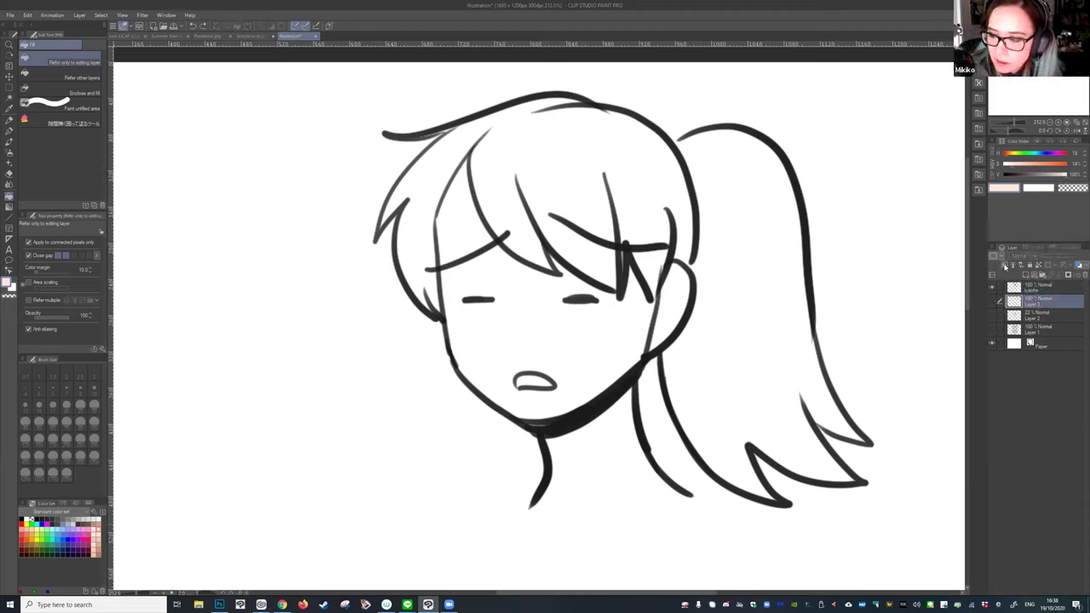
pyautogui.click(1026, 277)
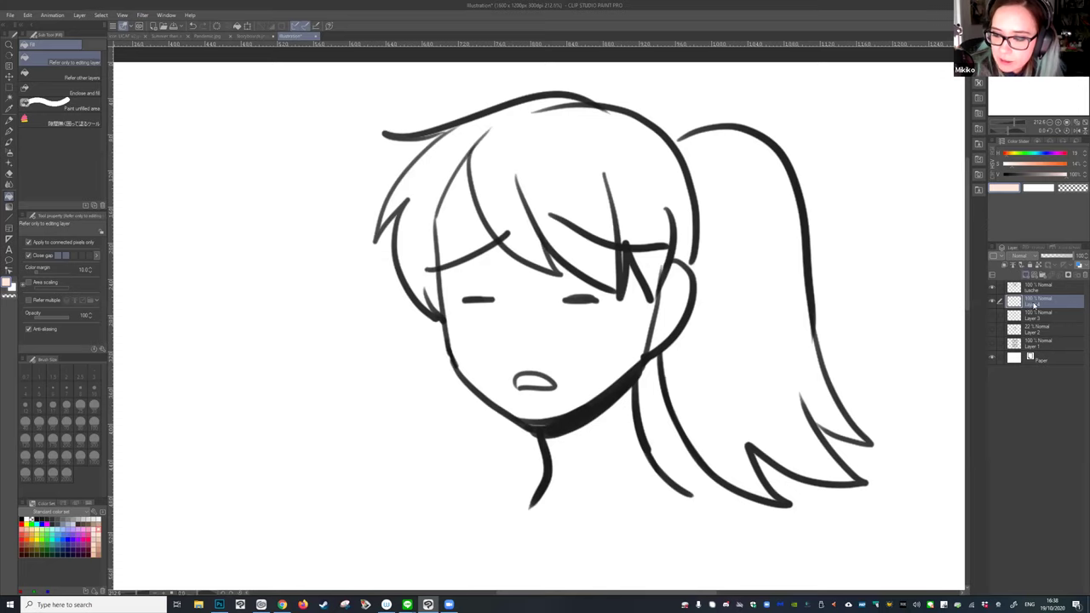
pyautogui.doubleClick(1036, 305)
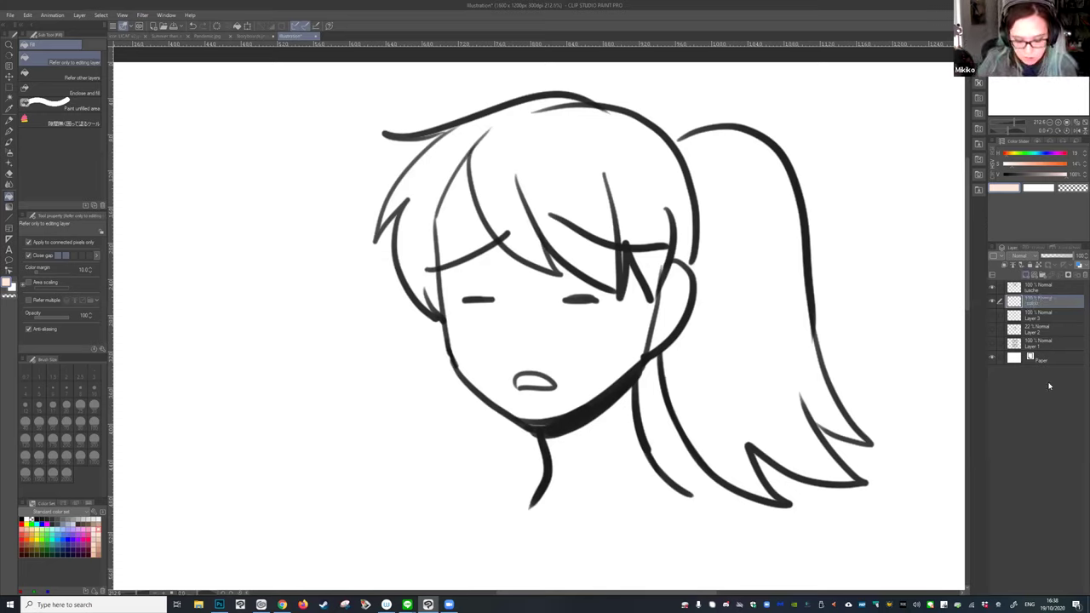
pyautogui.press('Return')
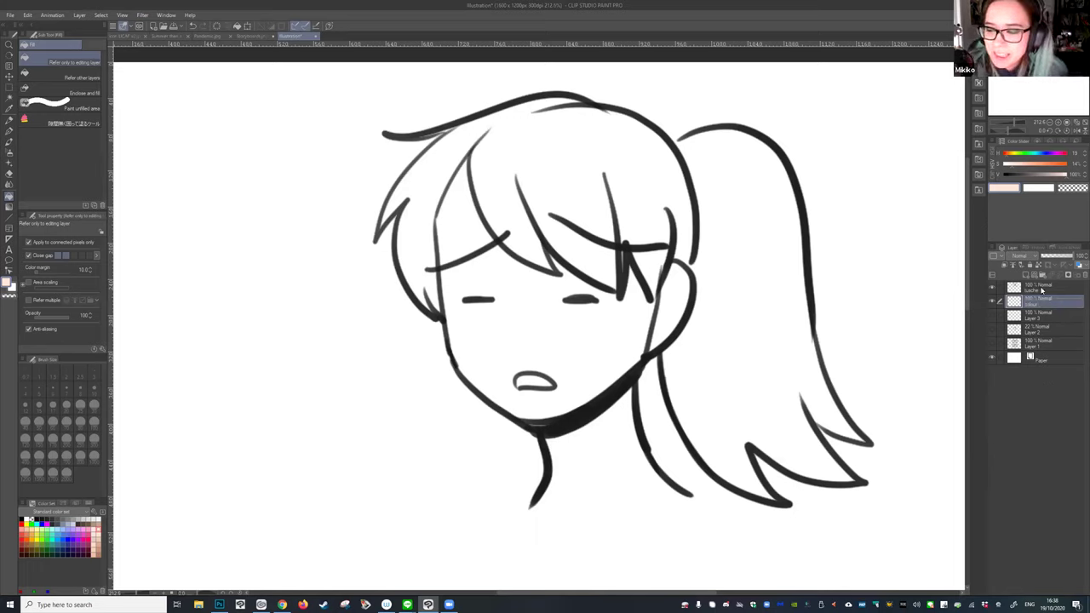
# Set the line layer as the reference layer and switch the Fill tool to Refer other layers on the colour layer.
pyautogui.click(1033, 290)
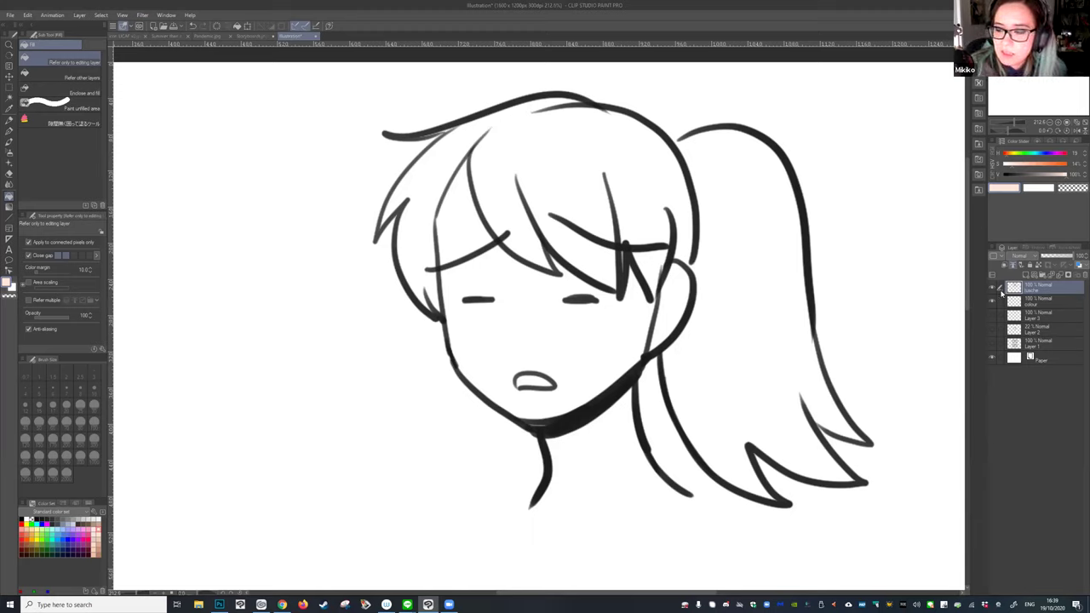
pyautogui.click(1037, 302)
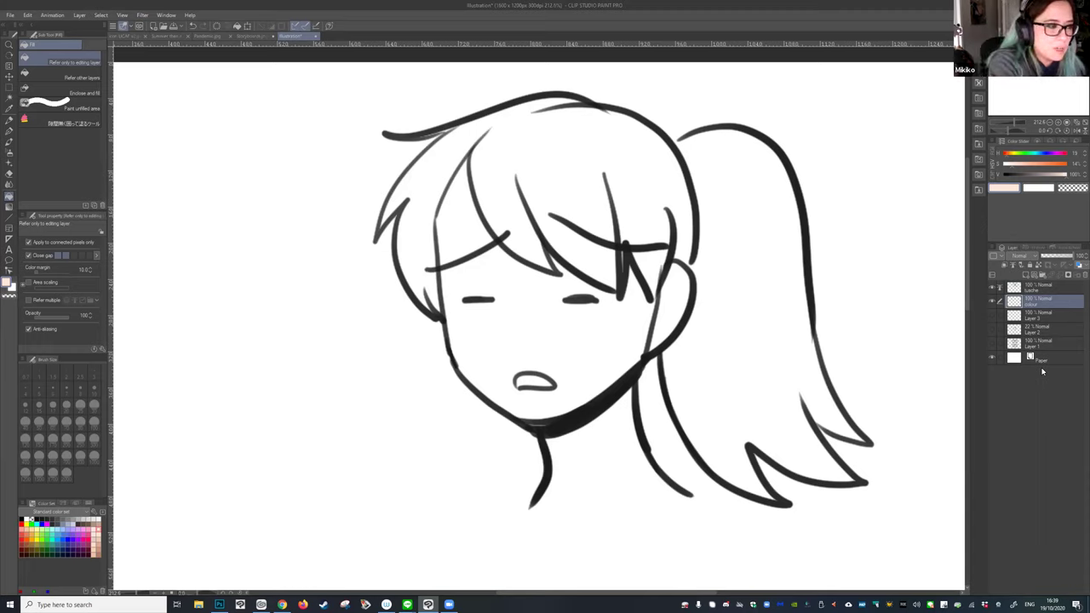
pyautogui.click(85, 78)
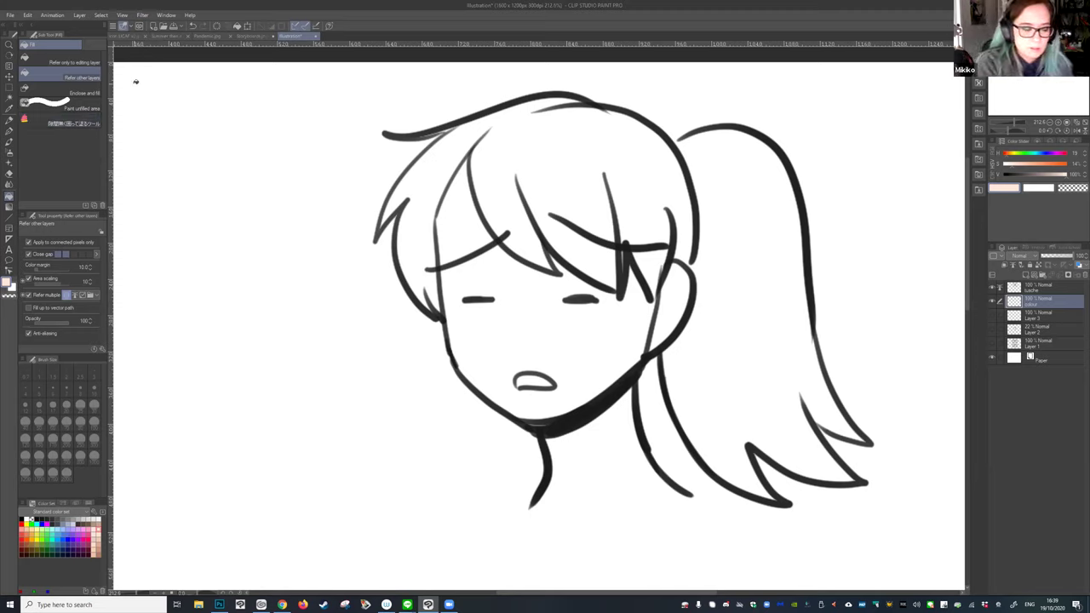
# Fill the face, ear and forehead gap with light peach on the colour layer.
pyautogui.click(622, 331)
pyautogui.click(668, 294)
pyautogui.click(478, 232)
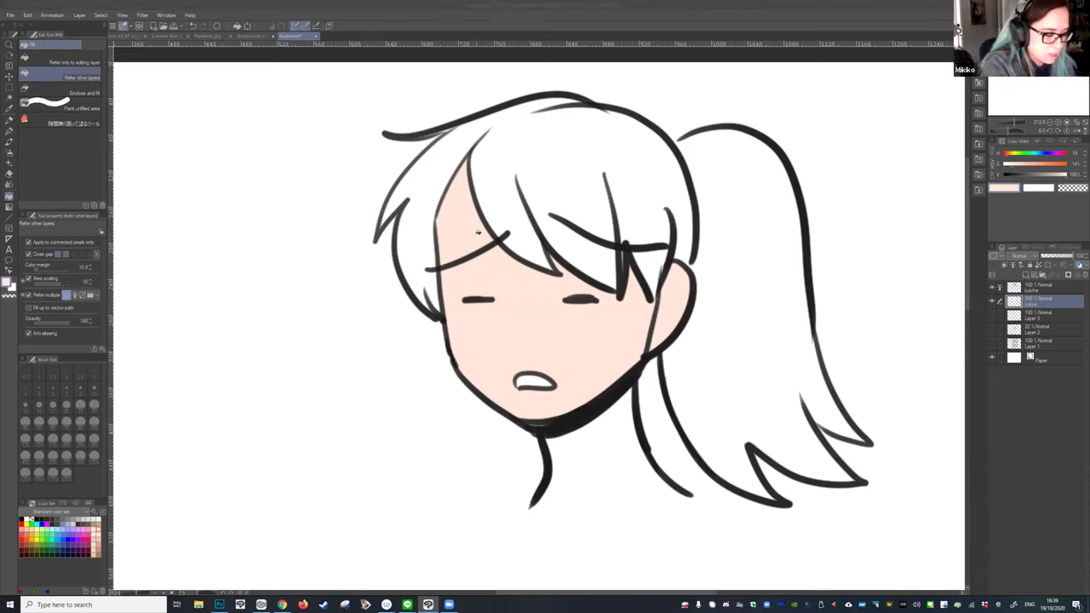
# Fill the fringe, ponytail and small hair gap beside the ear with dark brown on the colour layer.
pyautogui.click(89, 528)
pyautogui.click(604, 162)
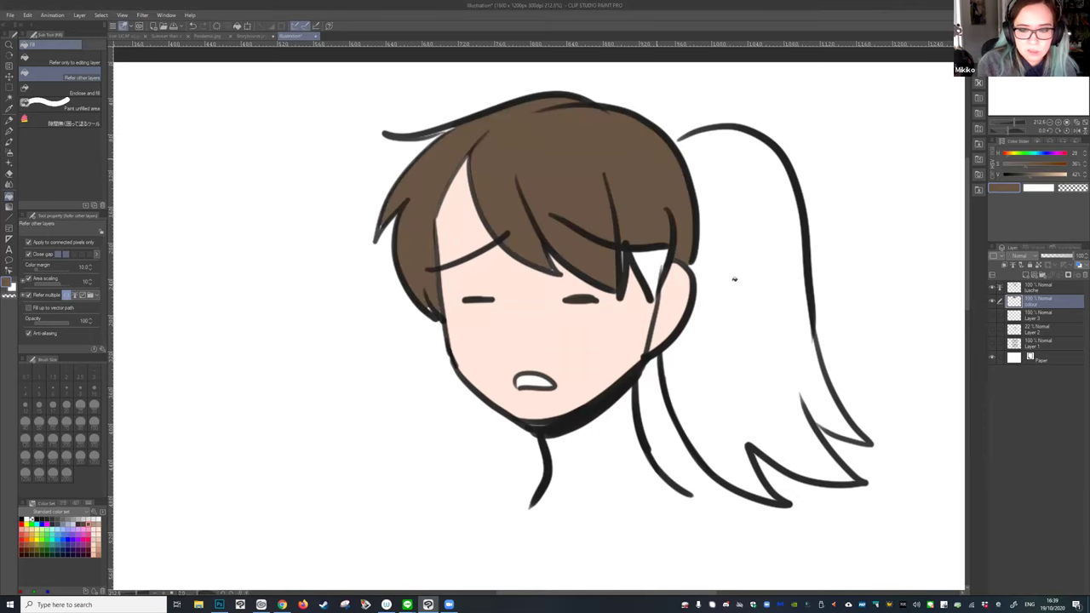
pyautogui.click(734, 279)
pyautogui.click(652, 266)
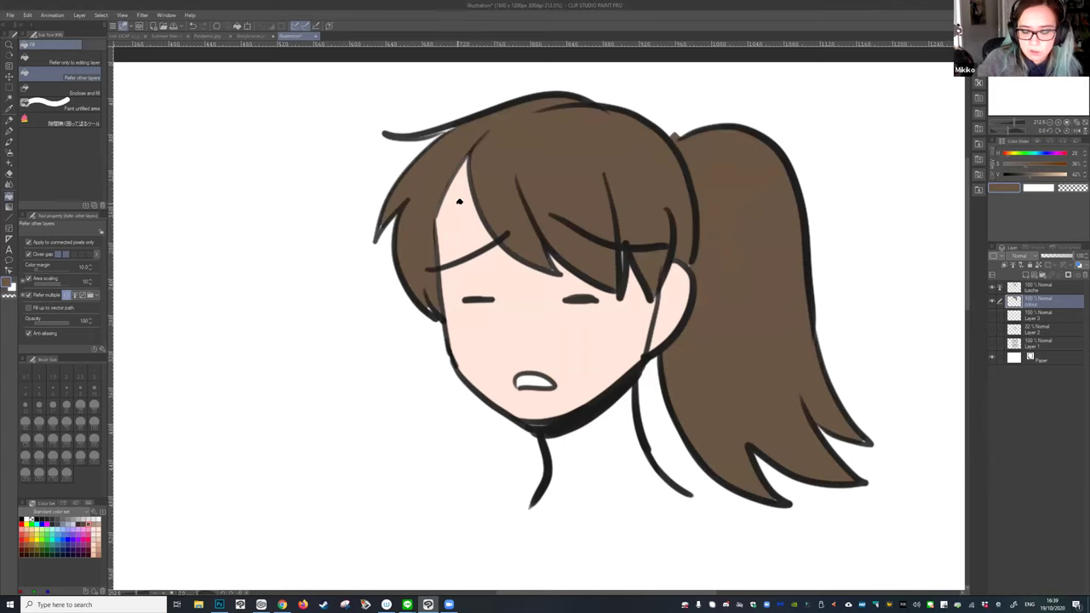
# Switch to the Tapered Pen and set its brush size to 30.
pyautogui.press('p')
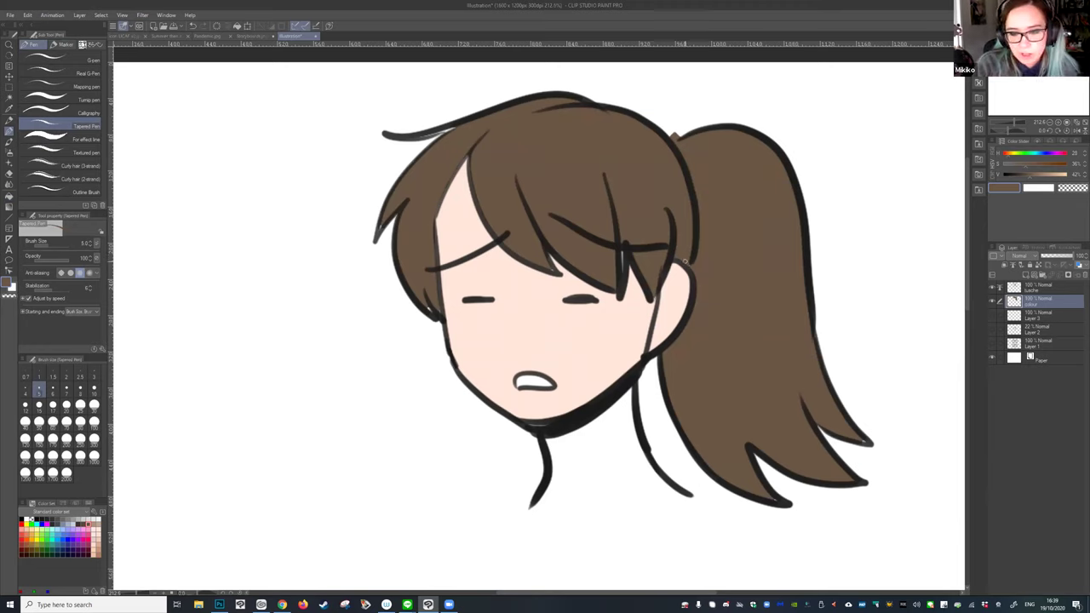
pyautogui.click(94, 406)
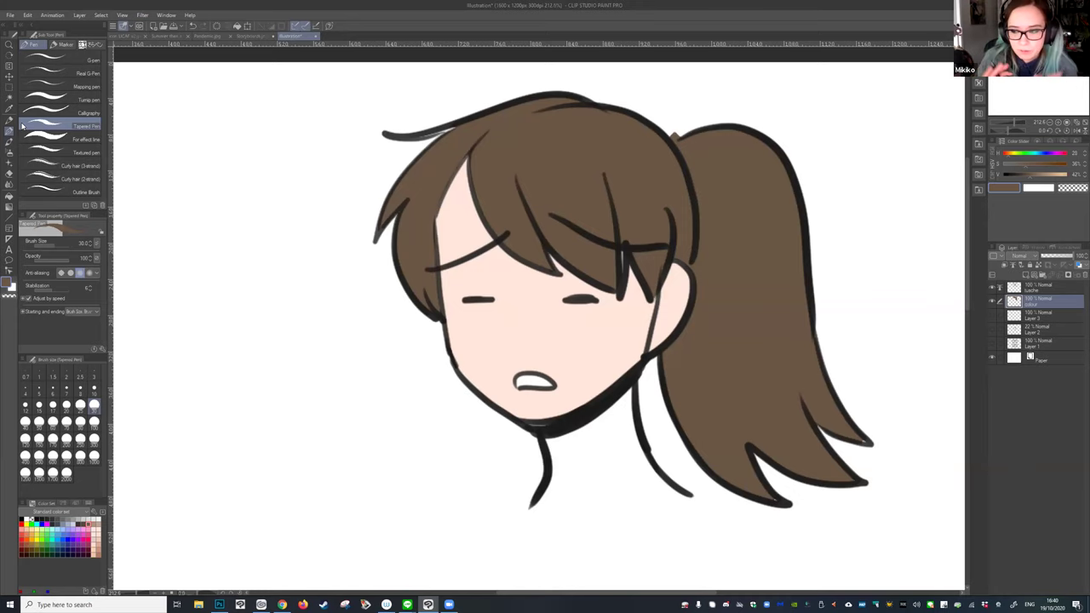
pyautogui.click(21, 125)
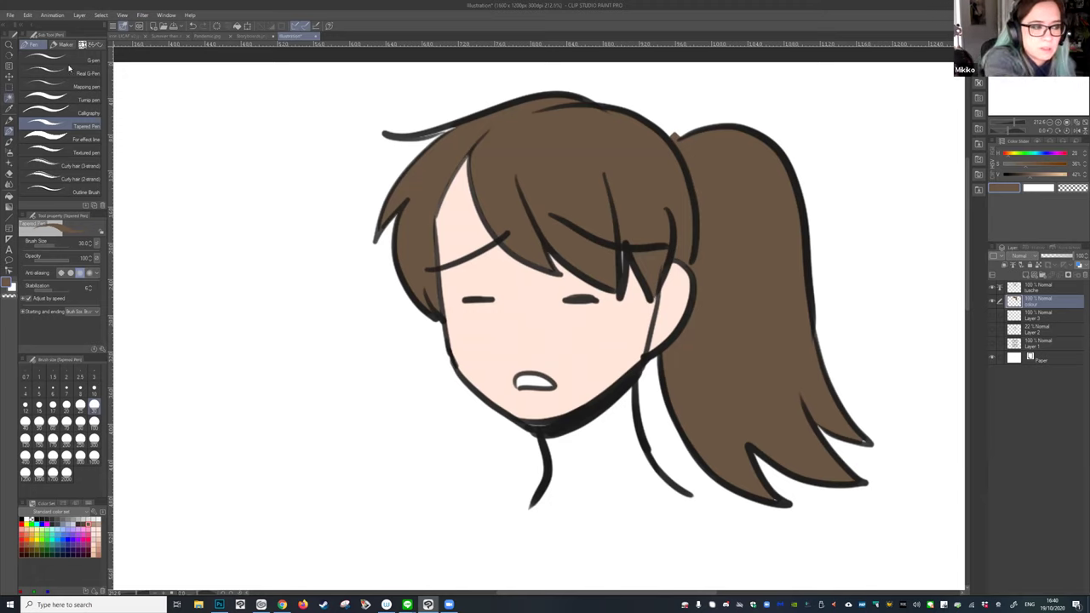
# Auto-select the brown hair on the colour layer, referring to the editing layer only, and add a new layer above it.
pyautogui.click(8, 96)
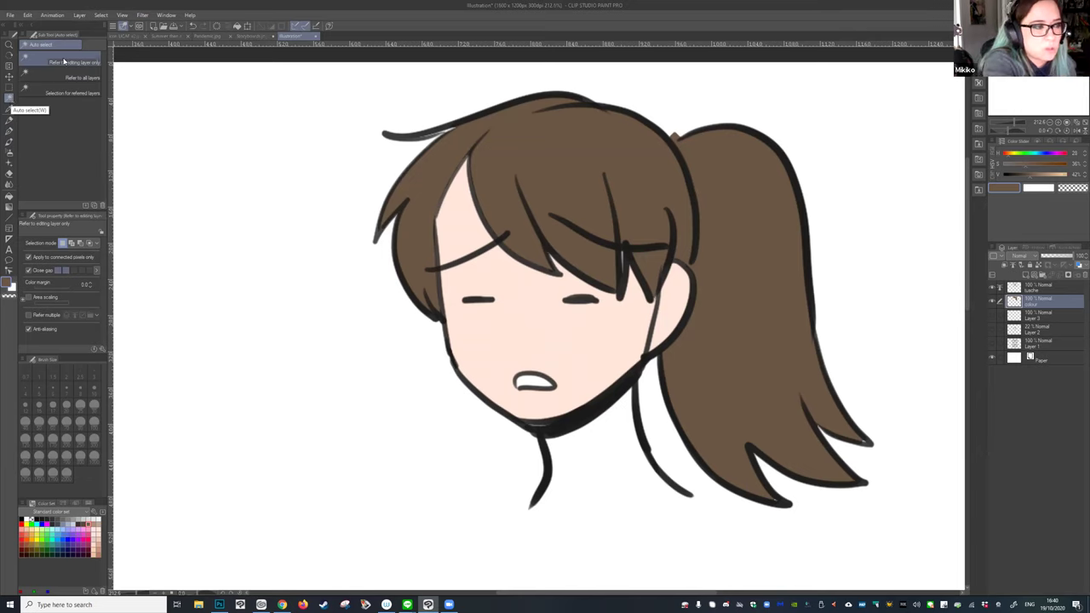
pyautogui.click(655, 175)
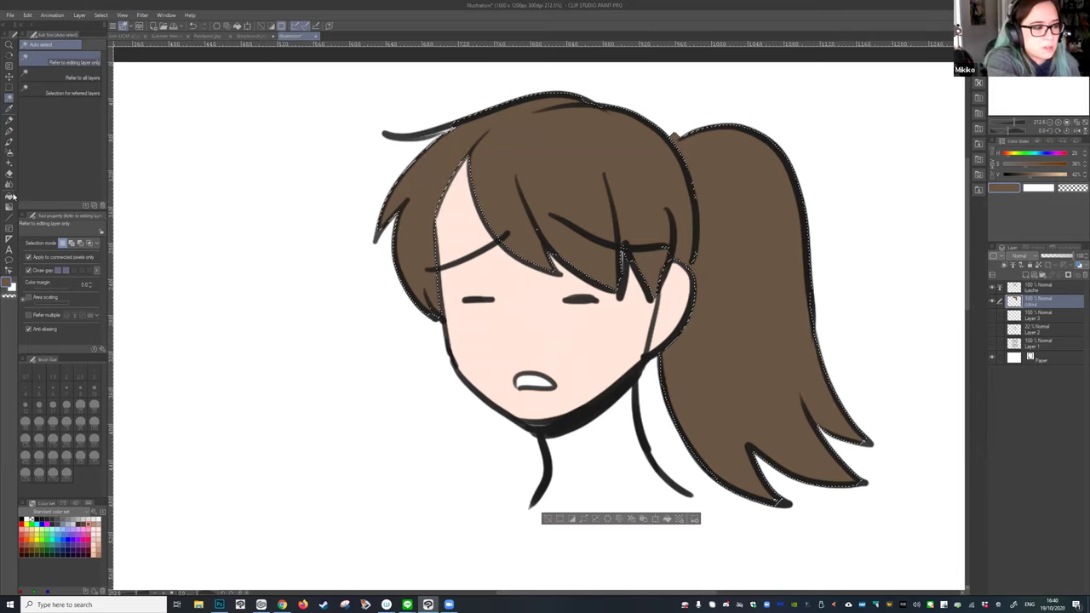
pyautogui.press('g')
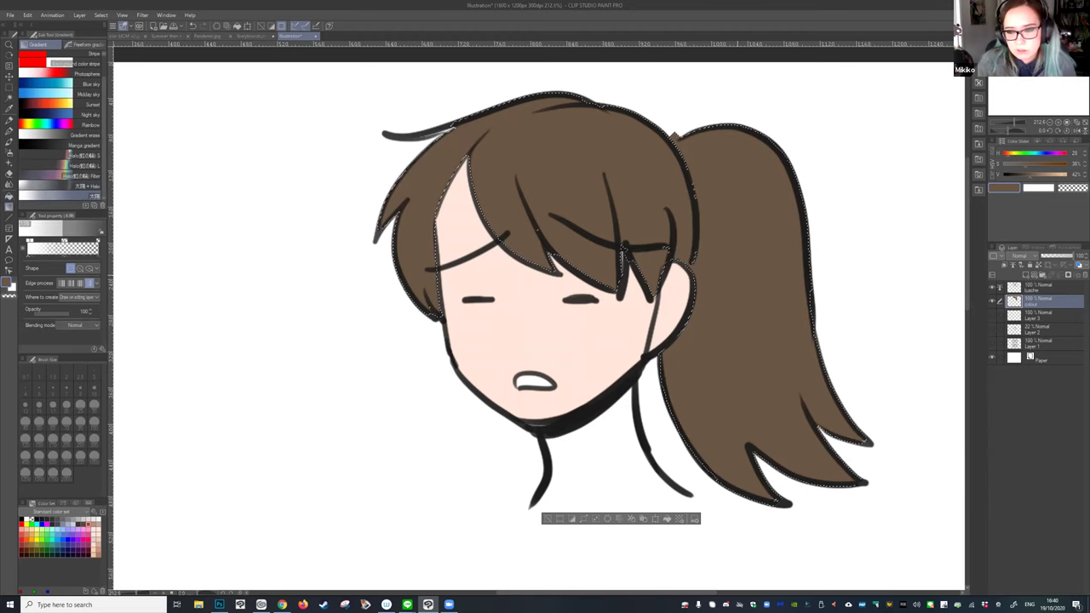
pyautogui.hotkey('ctrl', '-')
pyautogui.moveTo(701, 320); pyautogui.dragTo(644, 341)
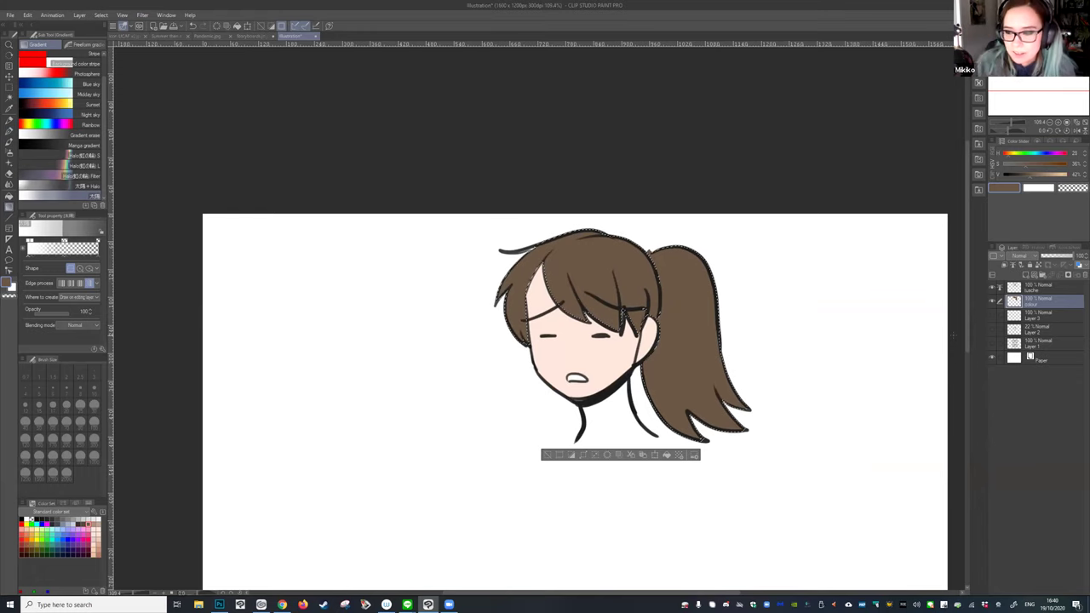
pyautogui.click(1025, 274)
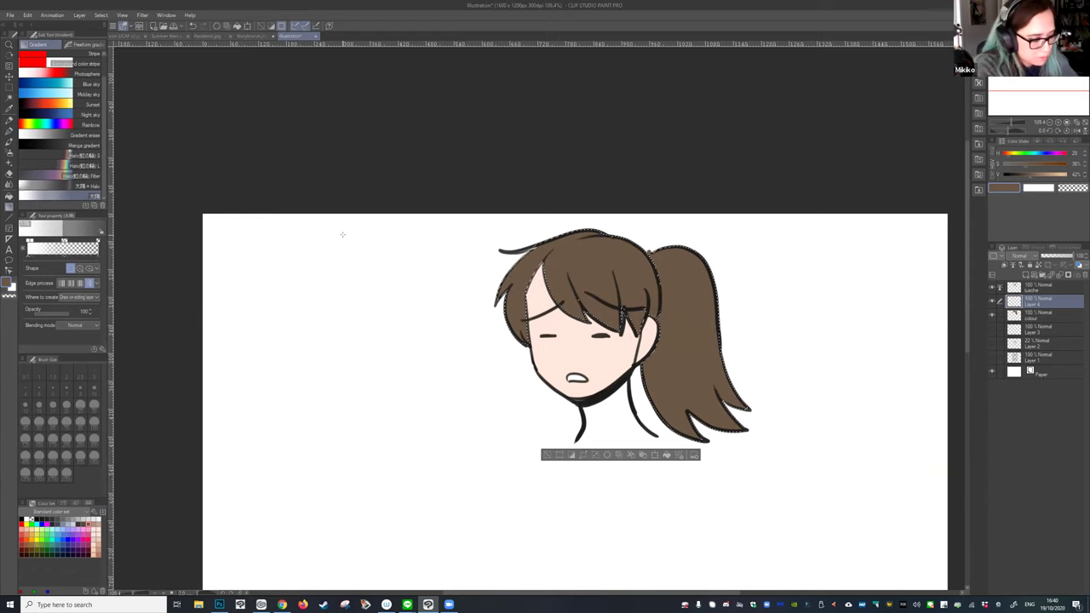
# Try a whitish gradient and a Background color stripe gradient over the selected hair on the new layer.
pyautogui.click(75, 505)
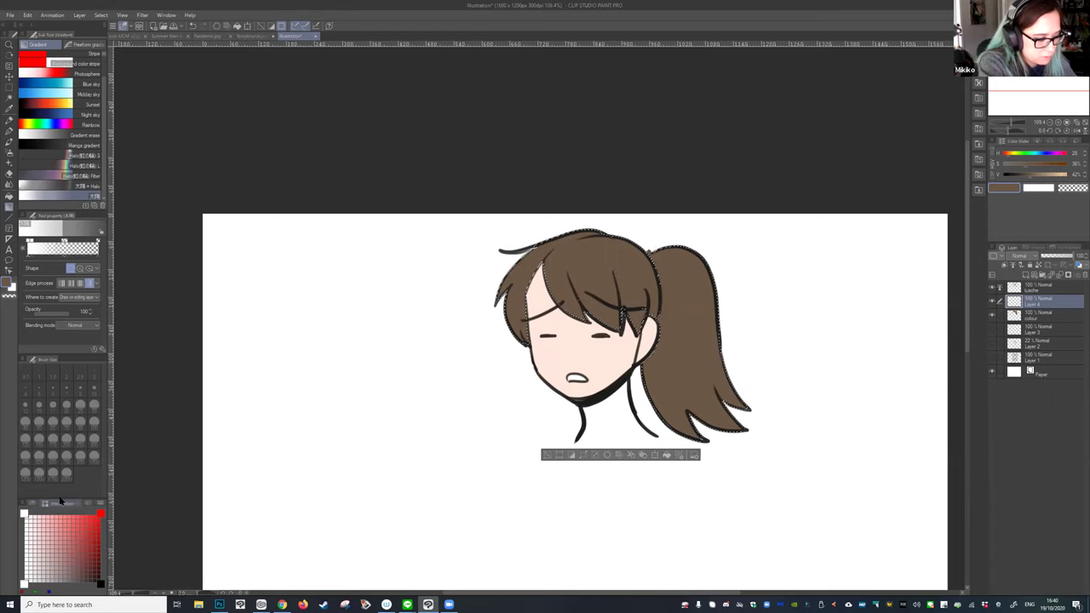
pyautogui.click(44, 504)
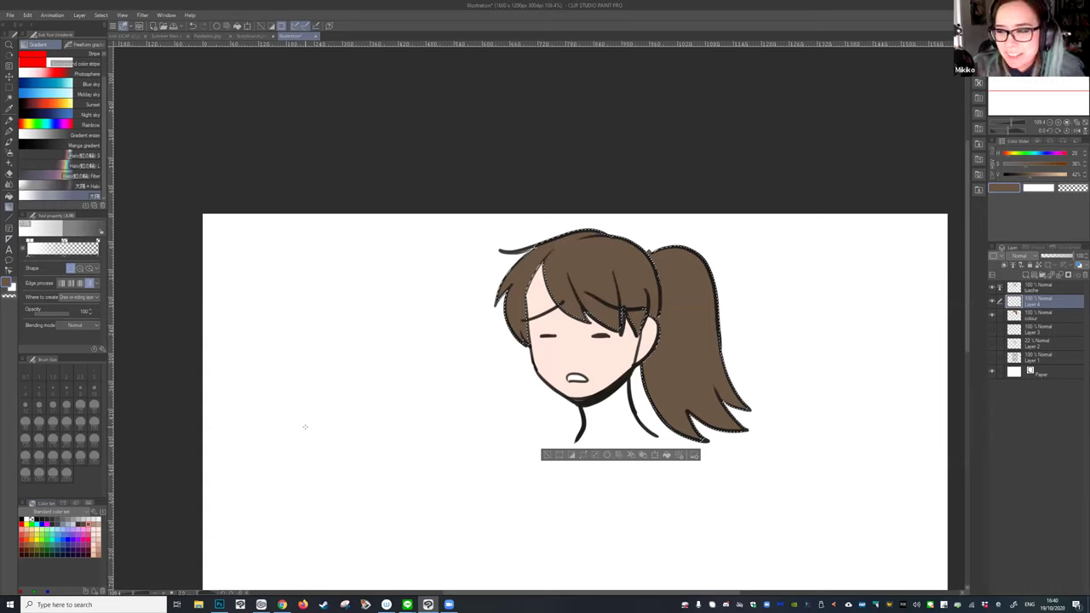
pyautogui.moveTo(549, 166); pyautogui.dragTo(558, 223)
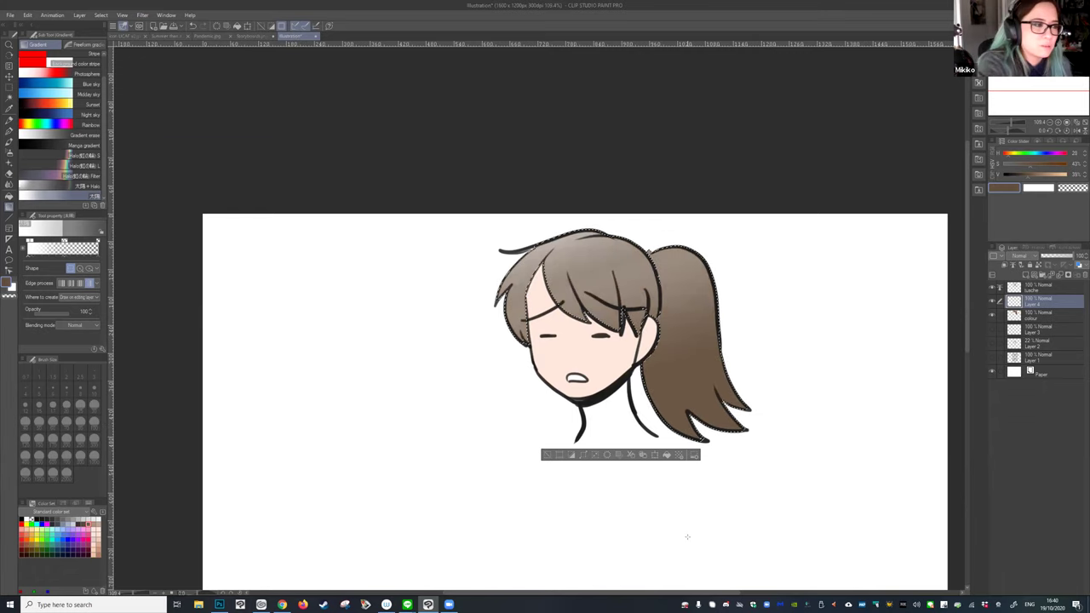
pyautogui.click(86, 63)
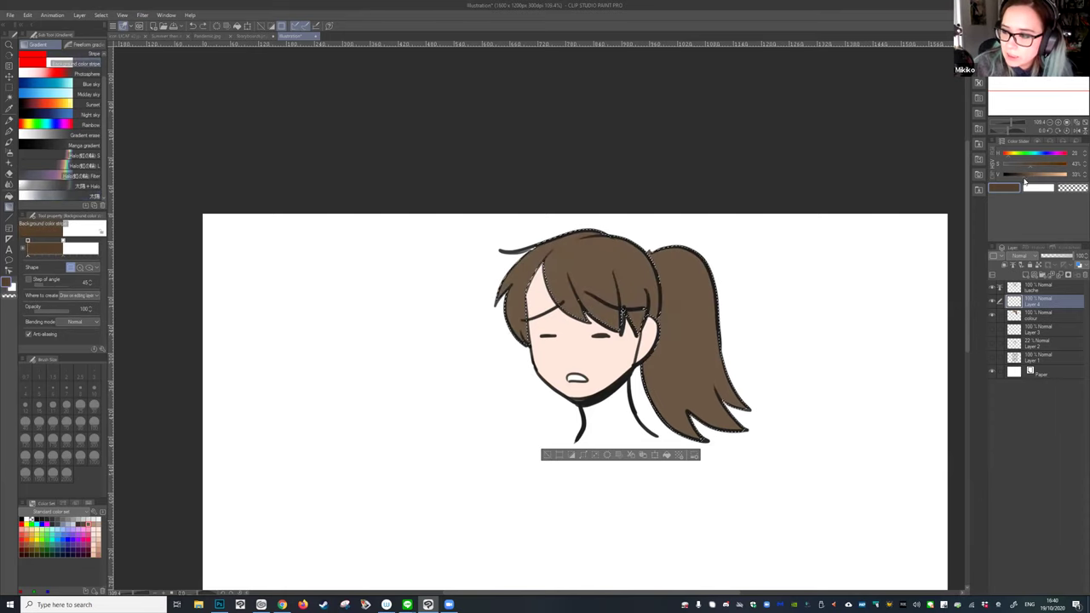
pyautogui.moveTo(530, 158); pyautogui.dragTo(539, 187)
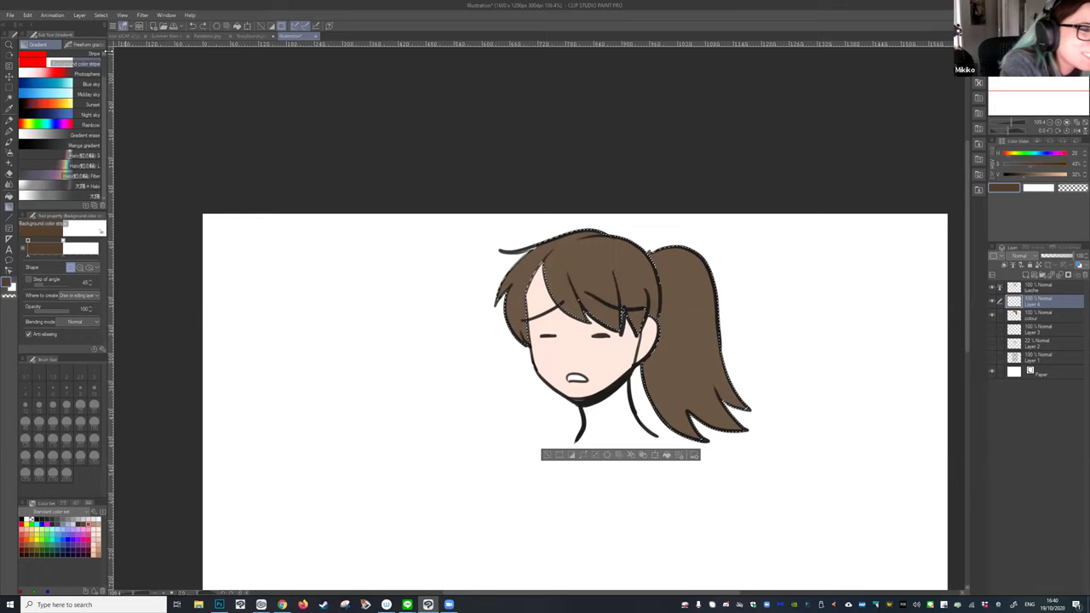
# Shade the selected hair from the top down with a Foreground to transparent gradient in a darker brown.
pyautogui.scroll(2, 59, 68)
pyautogui.click(58, 54)
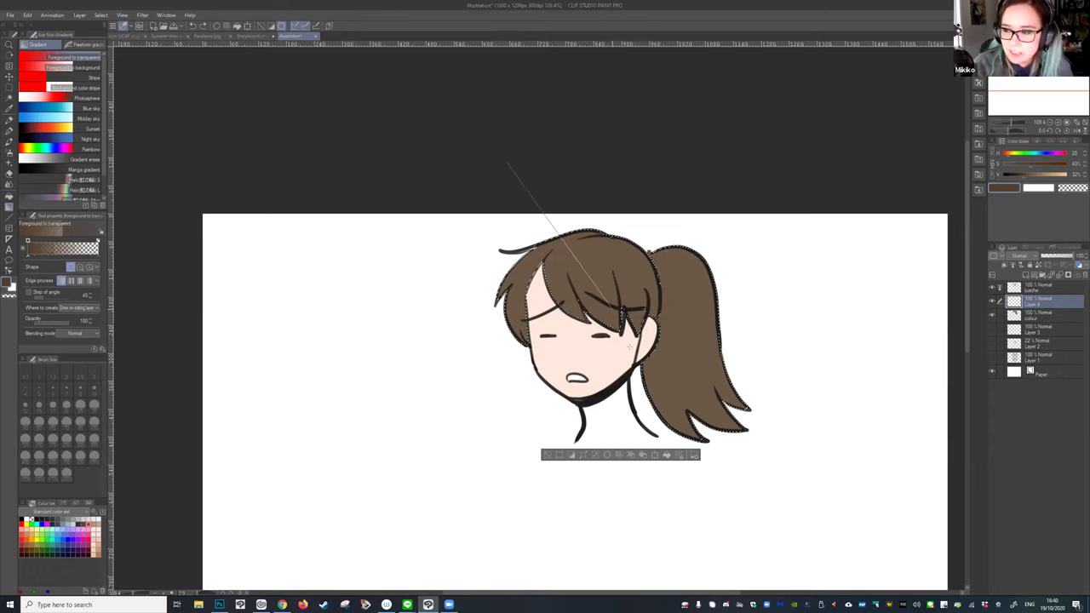
pyautogui.moveTo(631, 345); pyautogui.dragTo(630, 346)
pyautogui.moveTo(1030, 180); pyautogui.dragTo(1017, 180)
pyautogui.moveTo(515, 110); pyautogui.dragTo(587, 271)
pyautogui.hotkey('ctrl', 'z')
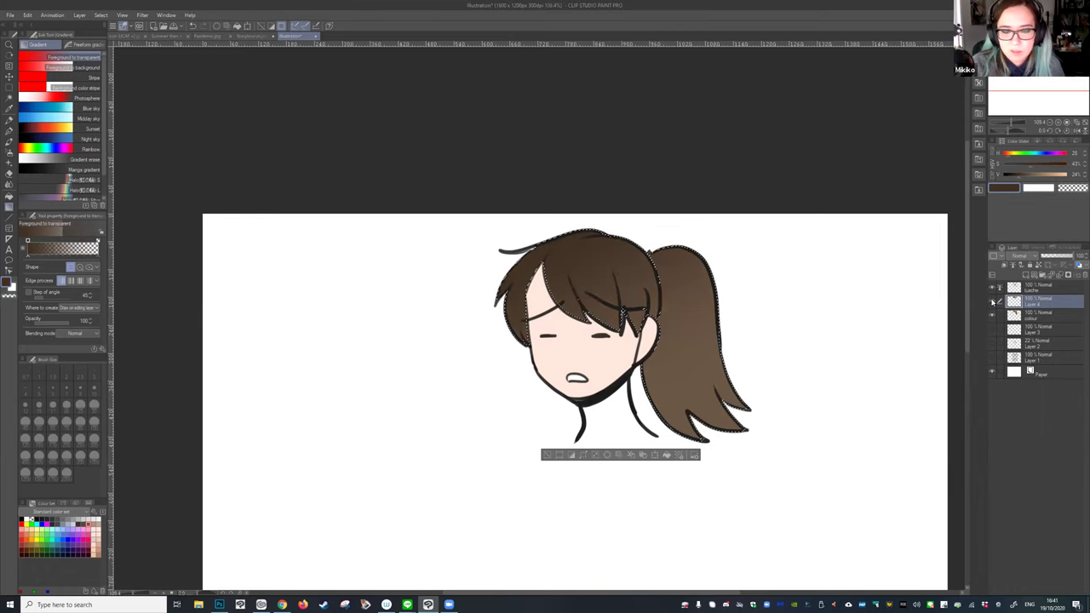
pyautogui.hotkey('ctrl', 'y')
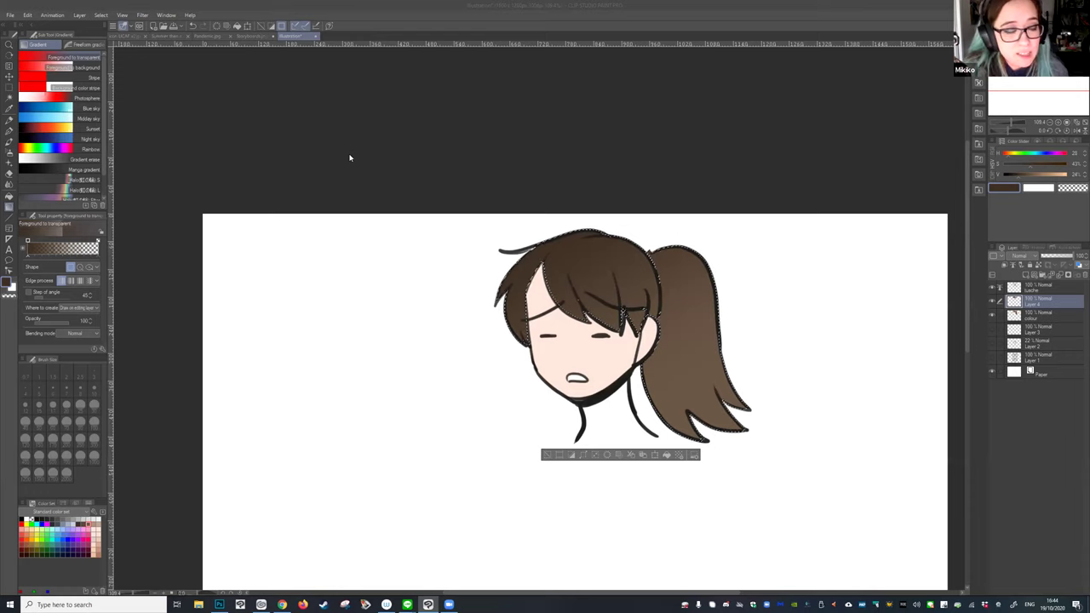
# Clear the selection around the hair.
pyautogui.scroll(-1, 550, 165)
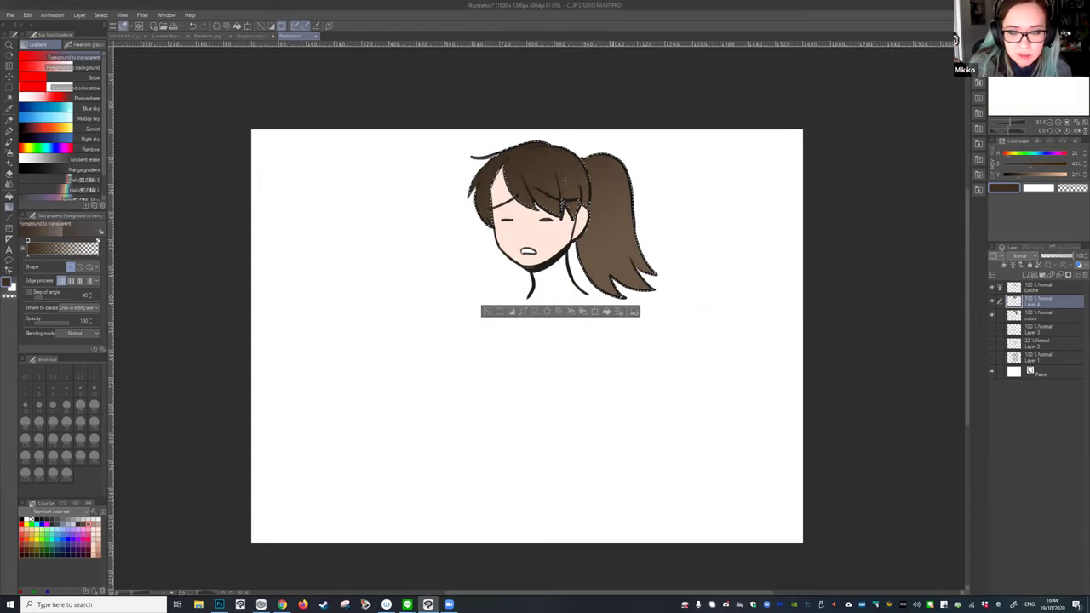
pyautogui.scroll(1, 500, 282)
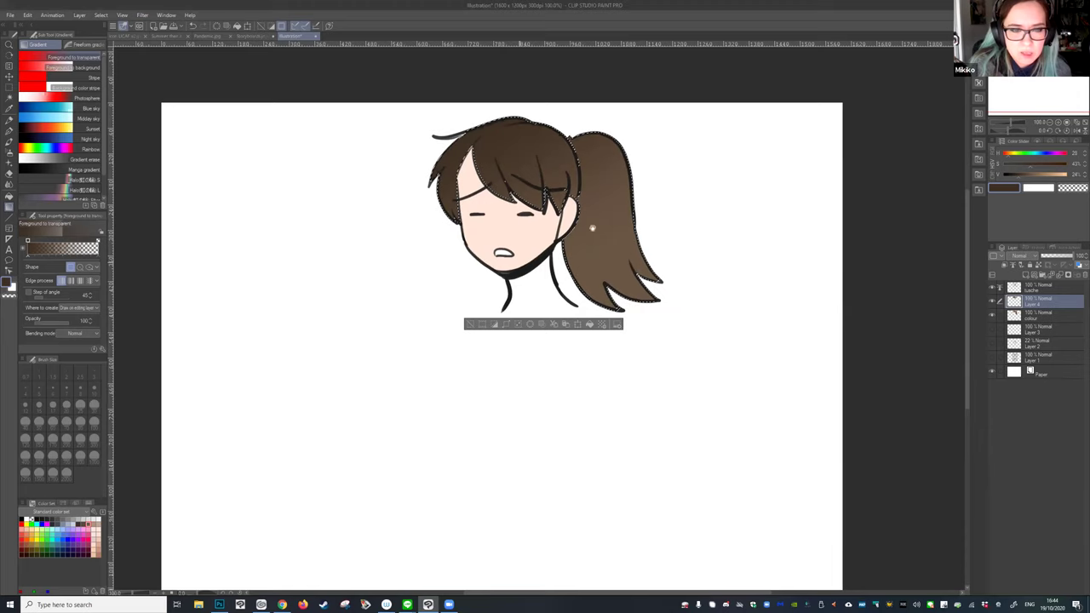
pyautogui.moveTo(591, 226); pyautogui.dragTo(642, 204)
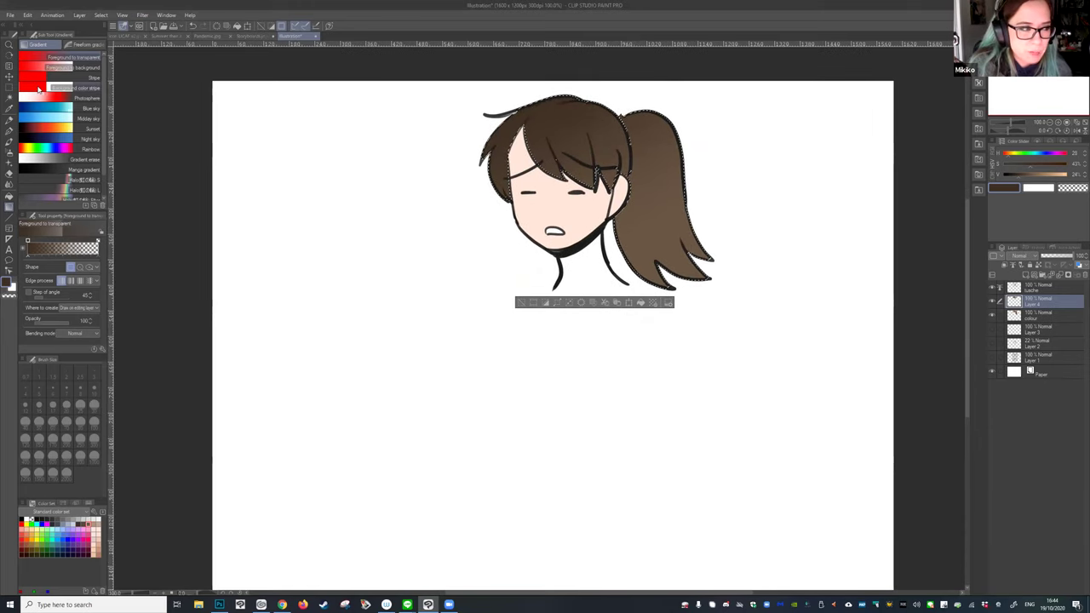
pyautogui.click(8, 87)
pyautogui.hotkey('ctrl', 'd')
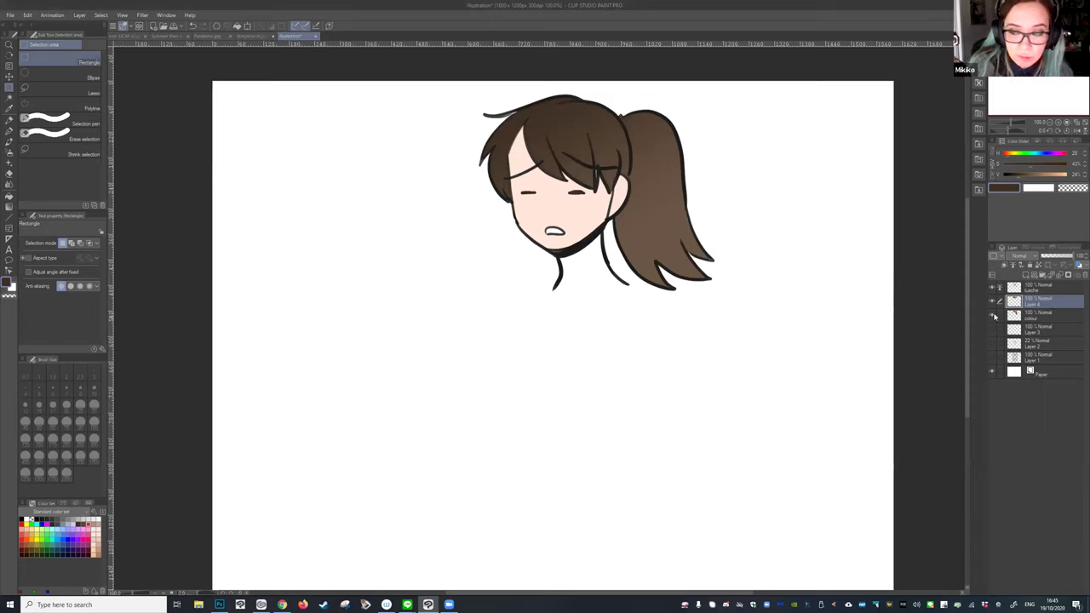
# Pick the near-black line colour for the Tapered Pen on the line layer and reduce its brush size to 17.
pyautogui.click(1024, 293)
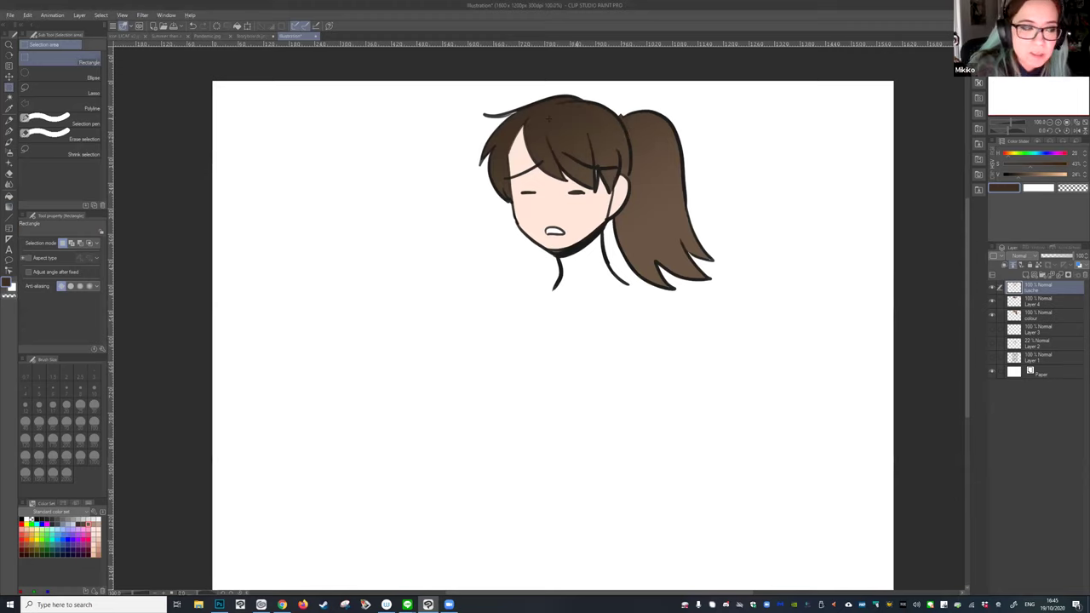
pyautogui.click(9, 127)
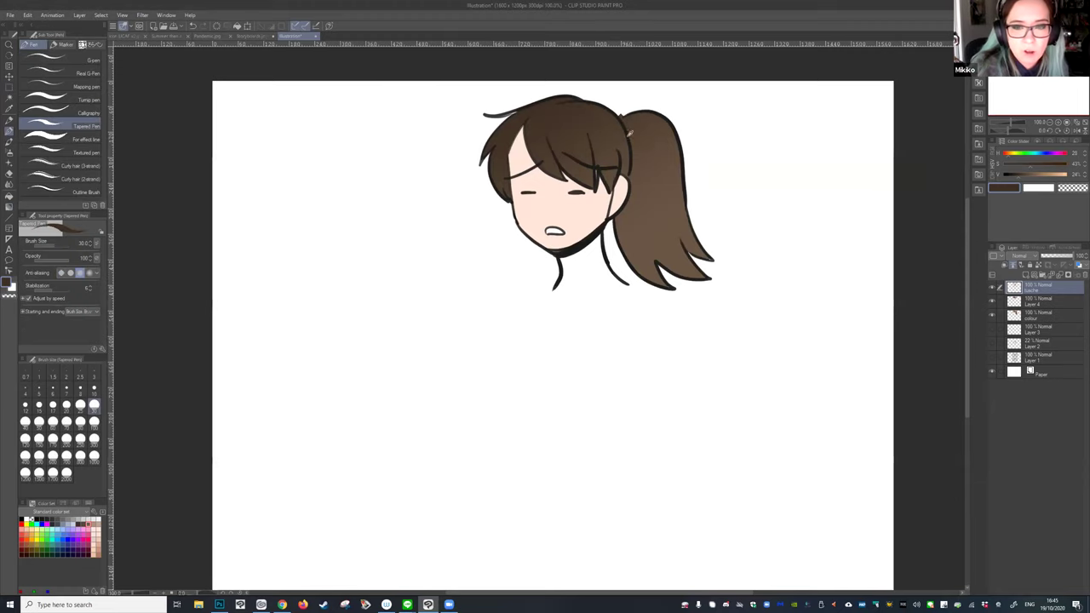
pyautogui.keyDown('alt'); pyautogui.click(631, 134); pyautogui.keyUp('alt')
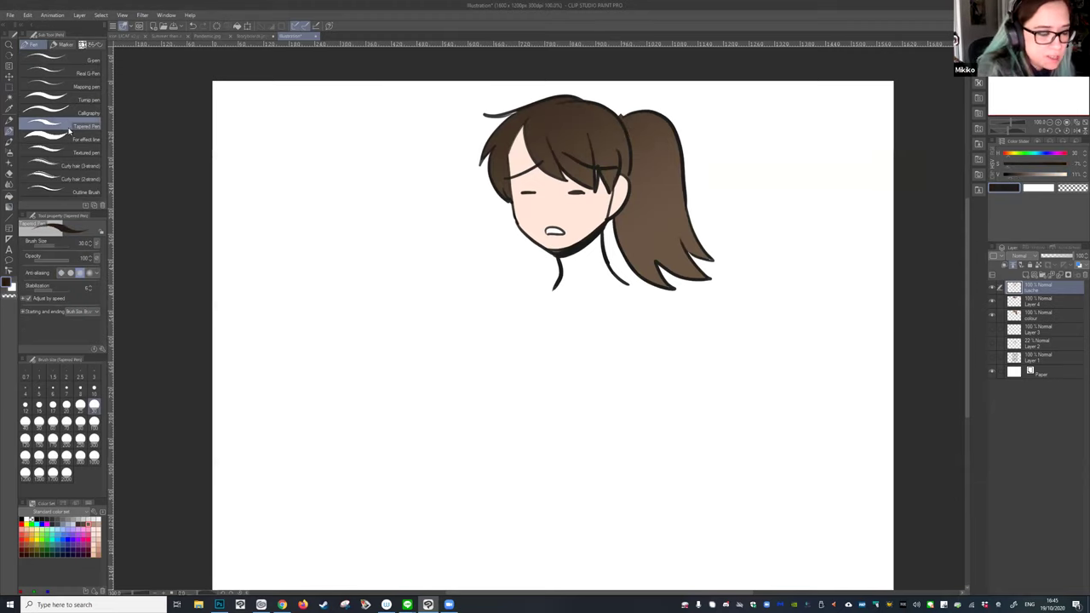
pyautogui.press('[')
pyautogui.press('[')
pyautogui.press('[')
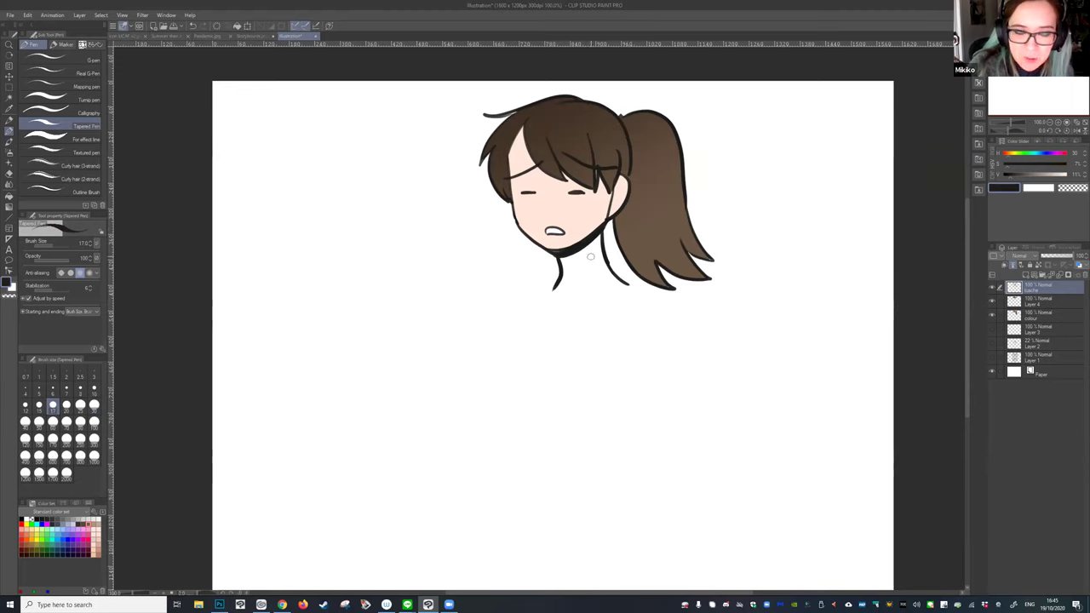
pyautogui.click(1040, 315)
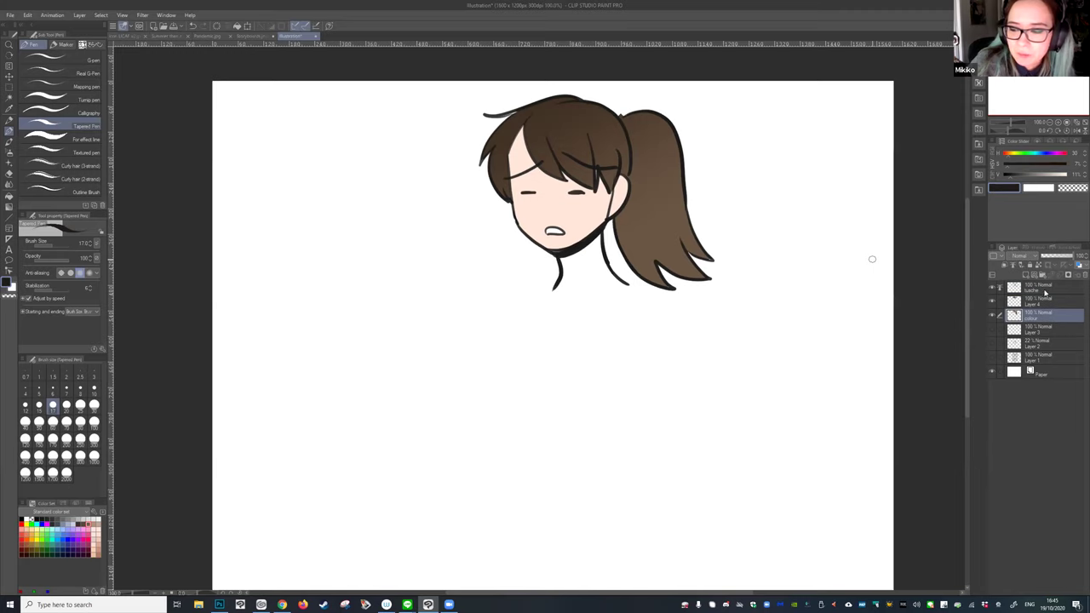
# Erase both closed eyes from the line layer with the Hard eraser at size 20.
pyautogui.click(1045, 291)
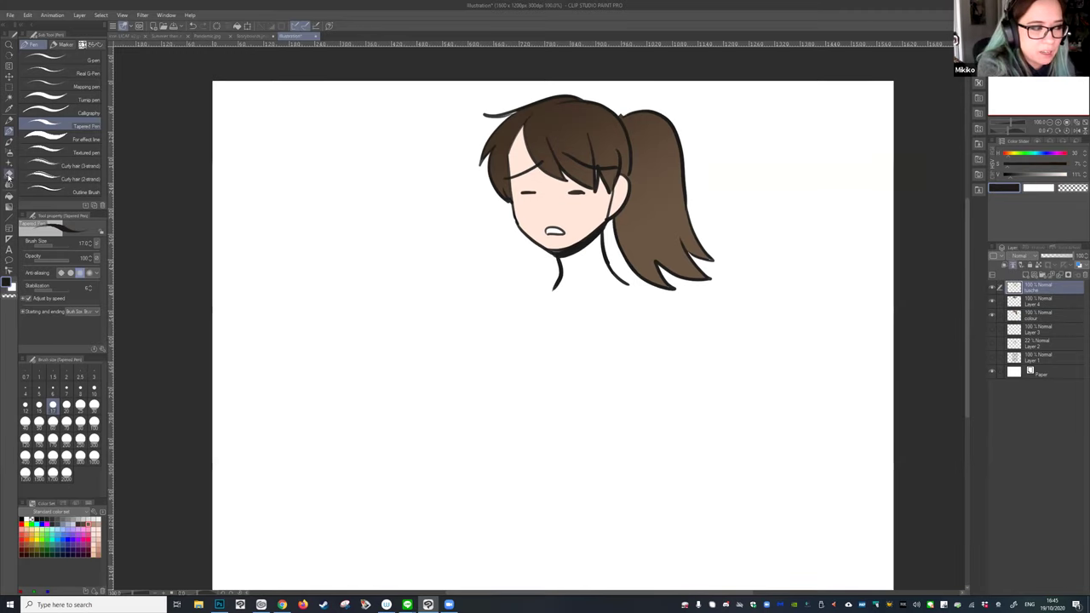
pyautogui.click(9, 175)
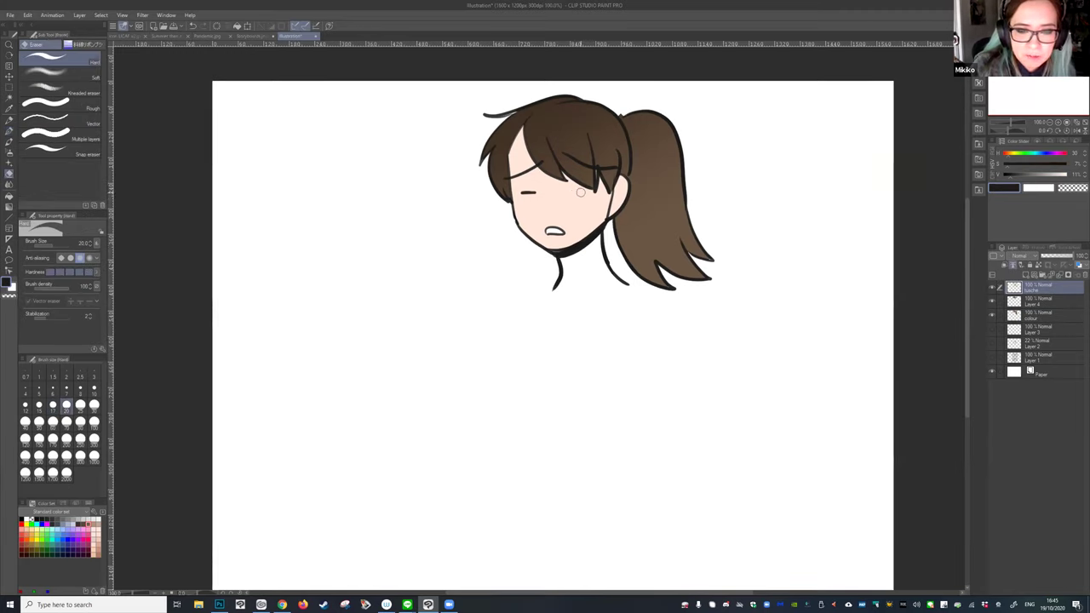
pyautogui.moveTo(519, 190); pyautogui.dragTo(569, 200)
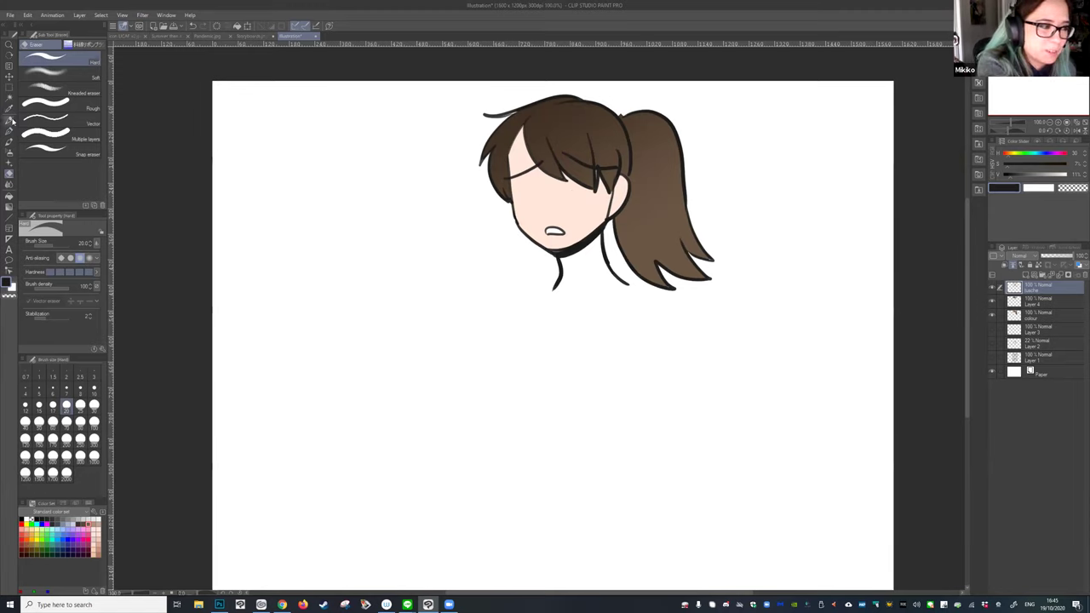
# Draw two open eyes with oval irises and dark upper lashes on the line layer using the Darker pencil at size 12.
pyautogui.click(9, 120)
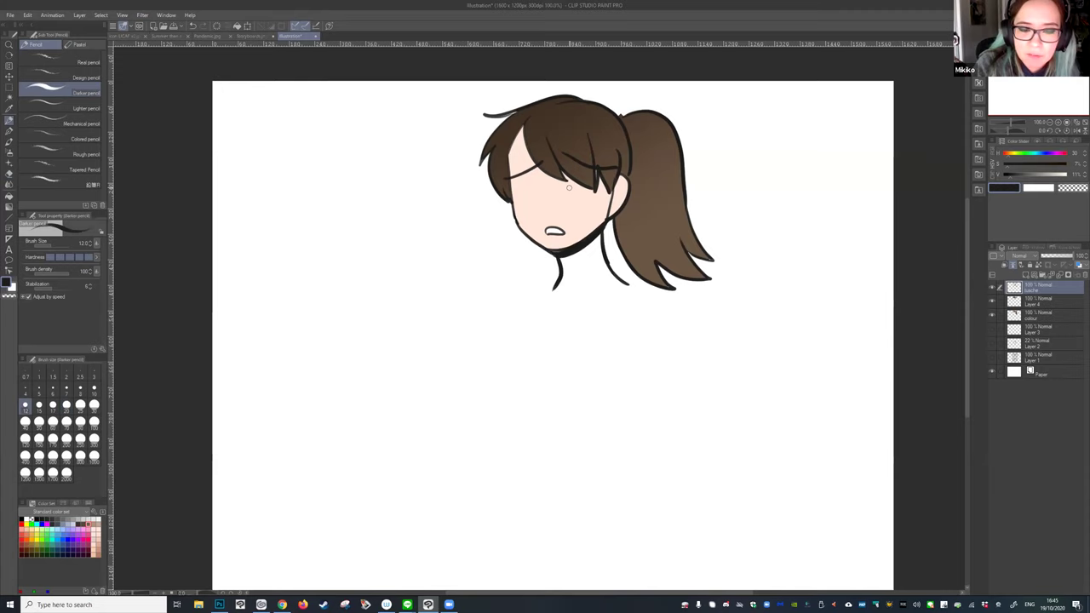
pyautogui.moveTo(563, 178)
pyautogui.mouseDown()
pyautogui.moveTo(579, 187)
pyautogui.moveTo(521, 184)
pyautogui.moveTo(538, 185)
pyautogui.moveTo(524, 203)
pyautogui.moveTo(528, 179)
pyautogui.moveTo(599, 182)
pyautogui.mouseUp()
pyautogui.hotkey('ctrl', 'z')
pyautogui.hotkey('ctrl', 'z')
pyautogui.hotkey('ctrl', 'z')
pyautogui.hotkey('ctrl', 'z')
pyautogui.hotkey('ctrl', 'y')
pyautogui.hotkey('ctrl', 'y')
pyautogui.hotkey('ctrl', 'y')
pyautogui.hotkey('ctrl', 'y')
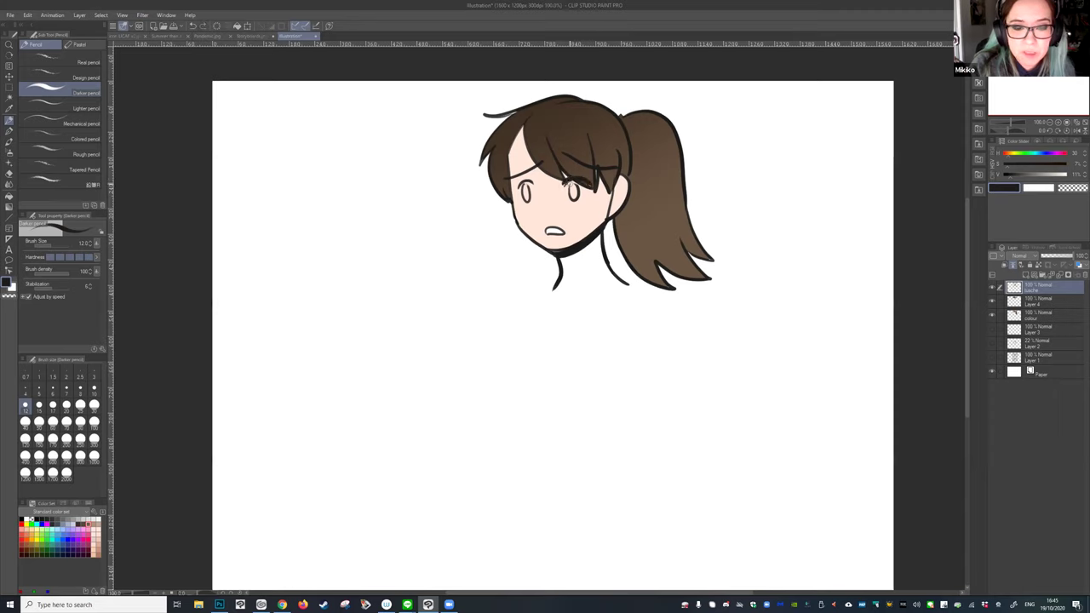
pyautogui.moveTo(515, 182)
pyautogui.mouseDown()
pyautogui.moveTo(534, 182)
pyautogui.moveTo(517, 189)
pyautogui.mouseUp()
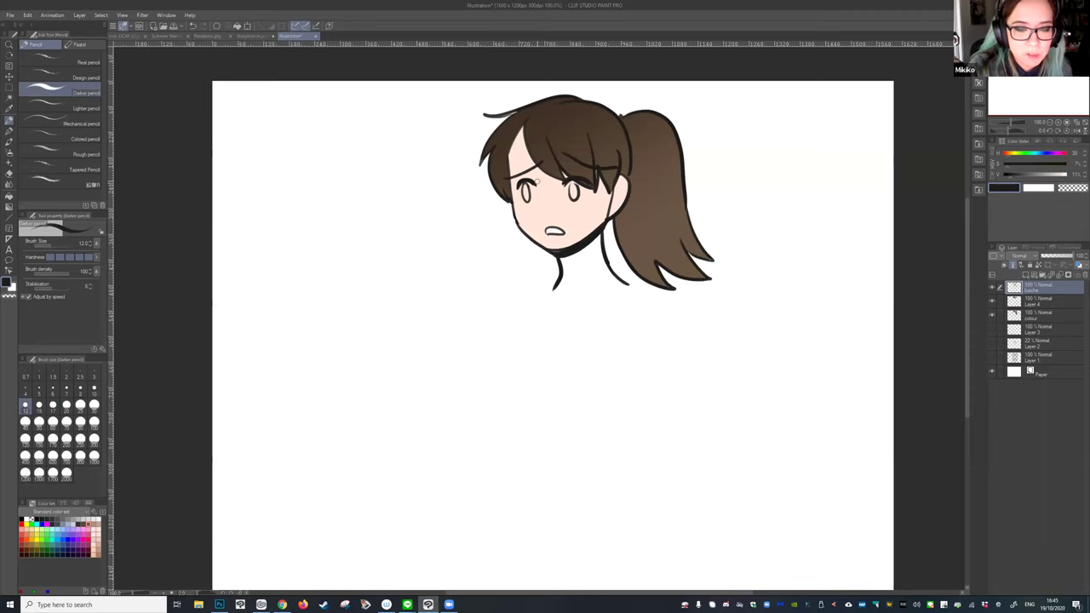
pyautogui.moveTo(557, 176); pyautogui.dragTo(568, 178)
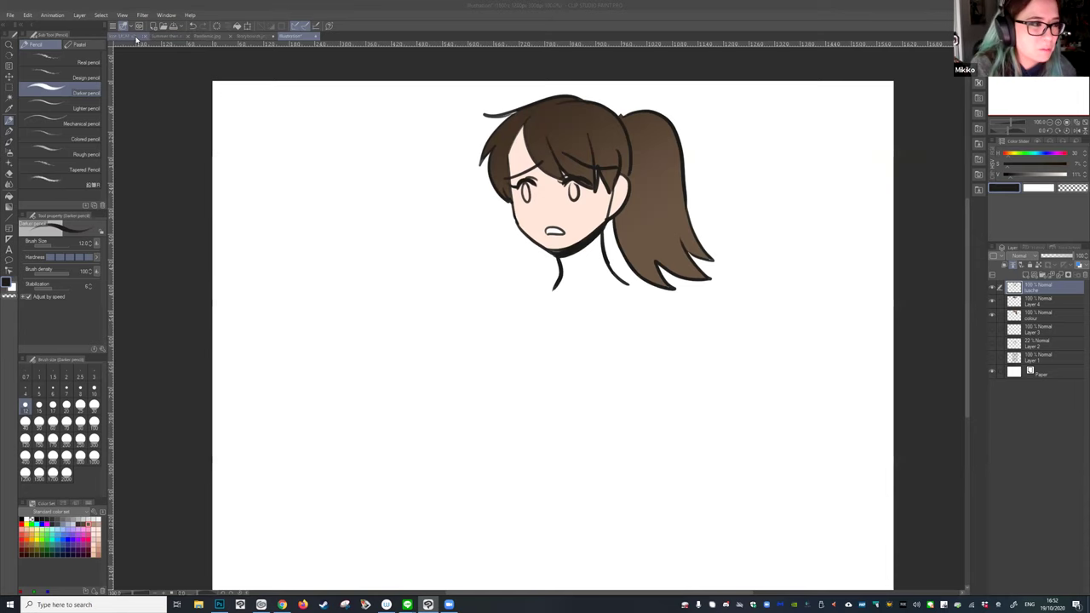
# View the "Summer then and now.jpg" comic page, and the "dullahan done.jpg" illustration in Photoshop.
pyautogui.click(136, 37)
pyautogui.click(184, 35)
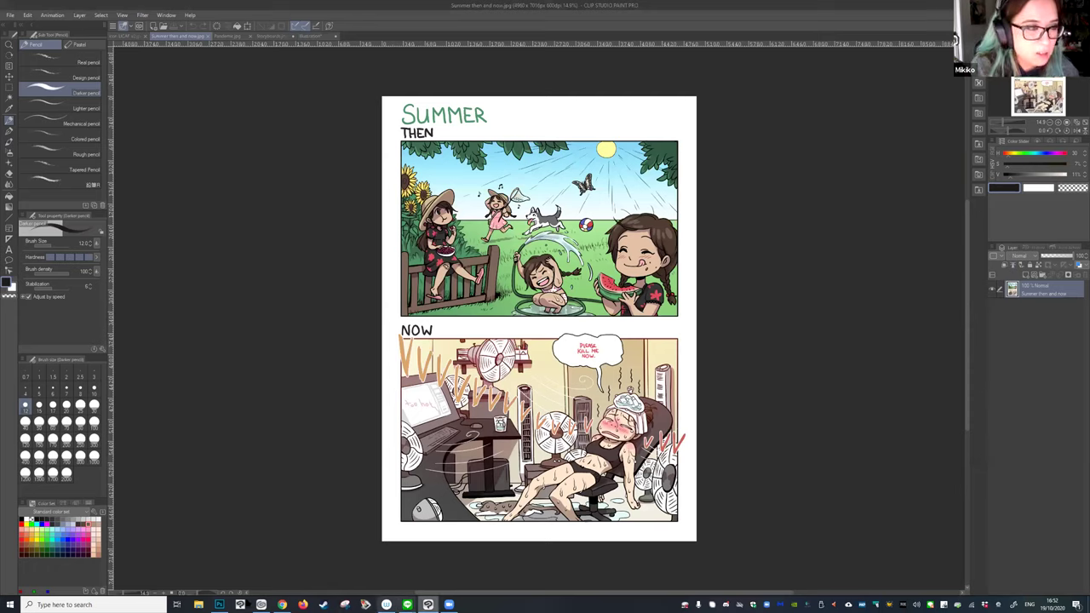
pyautogui.click(219, 605)
pyautogui.click(158, 33)
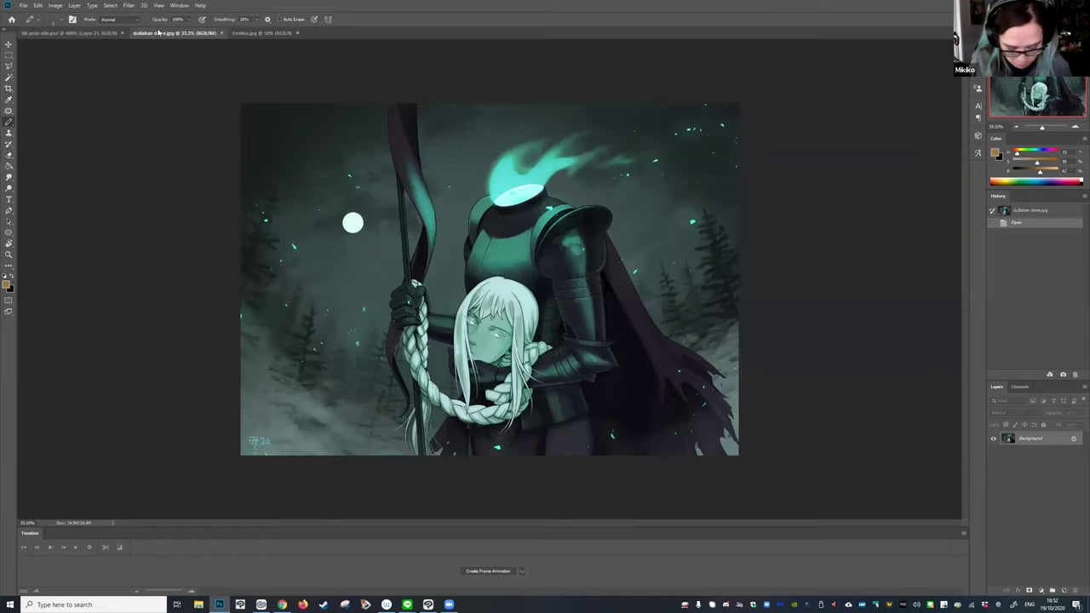
pyautogui.hotkey('ctrl', '-')
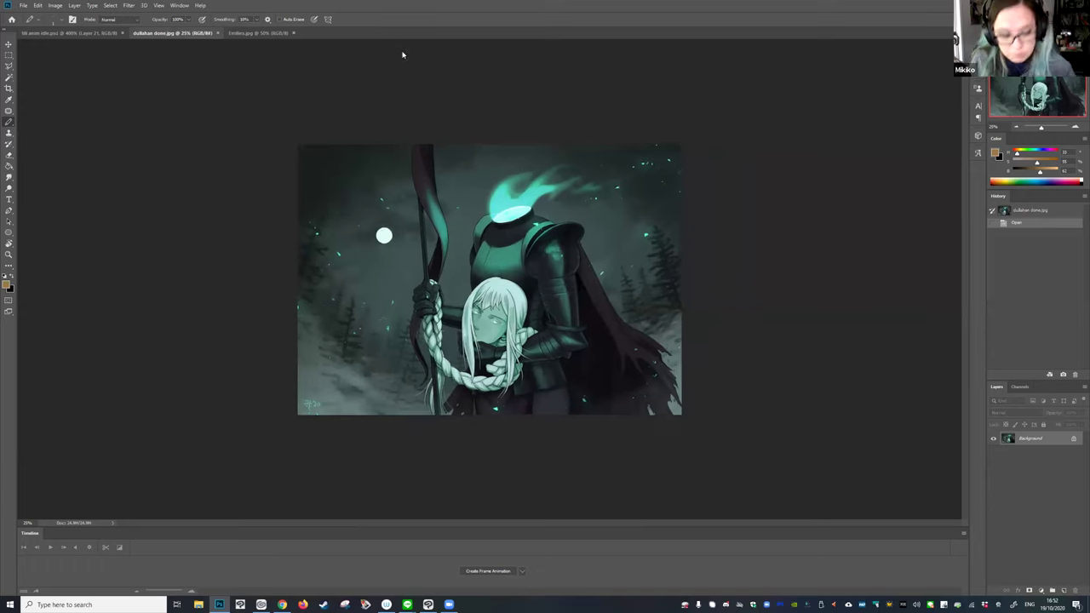
pyautogui.hotkey('ctrl', '+')
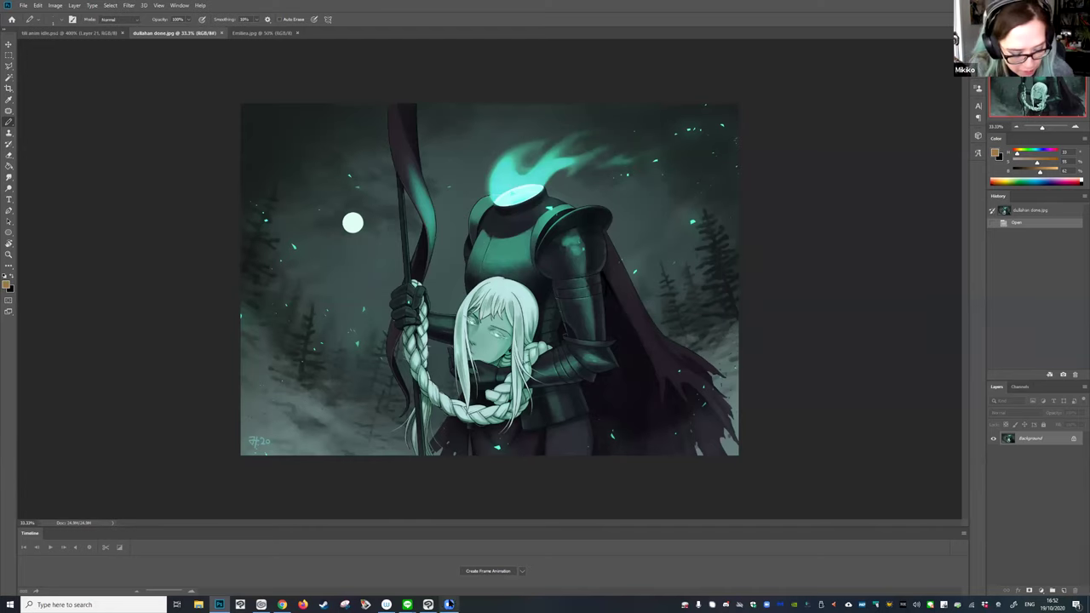
# Switch to Clip Studio Paint and bring up the canvas with the ponytailed character head.
pyautogui.click(430, 605)
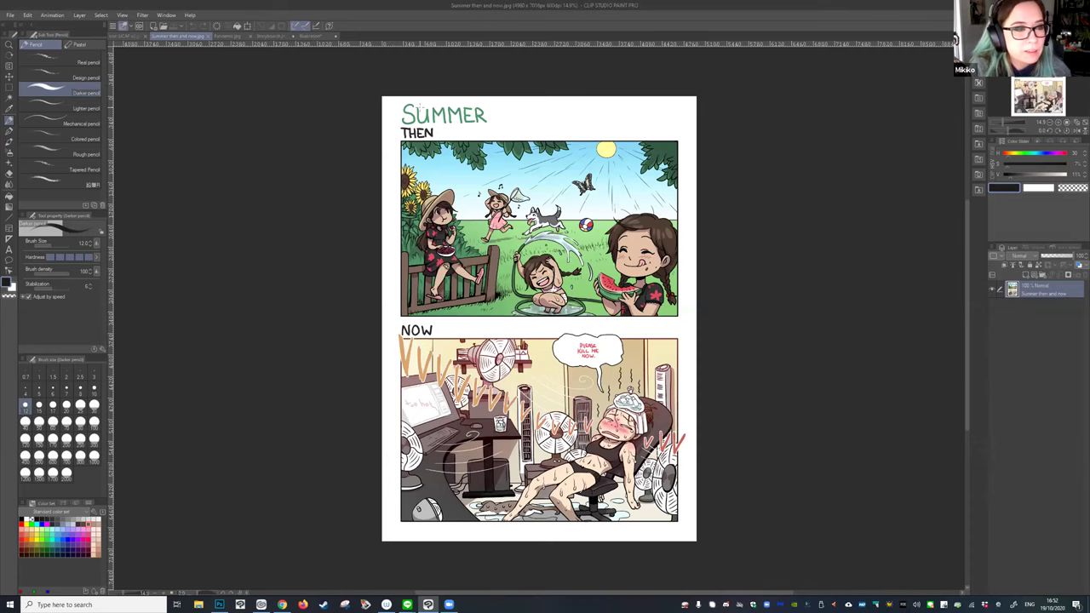
pyautogui.click(10, 15)
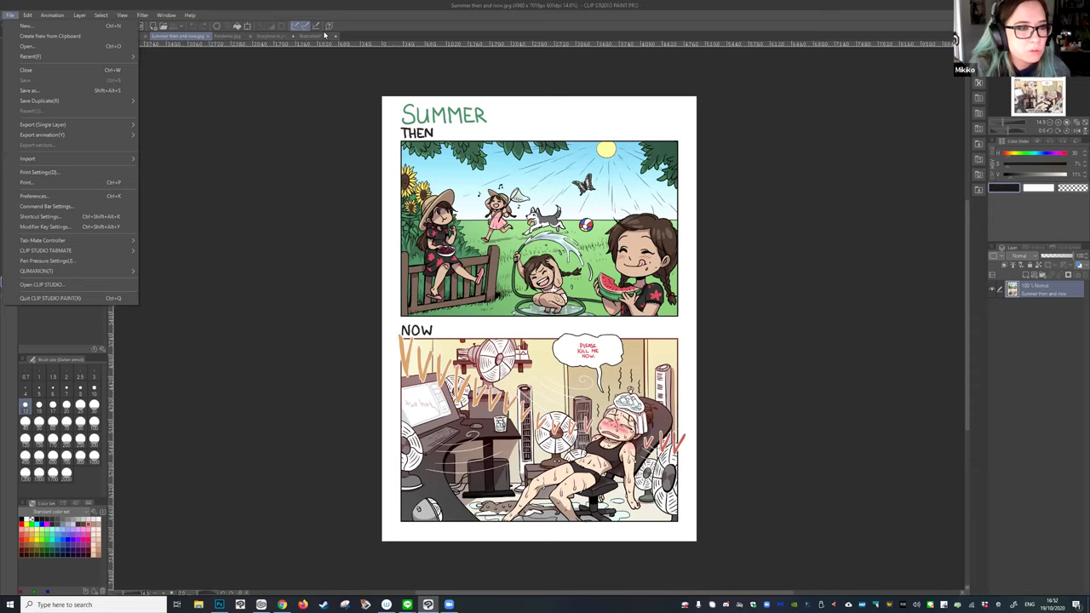
pyautogui.click(258, 40)
pyautogui.click(298, 36)
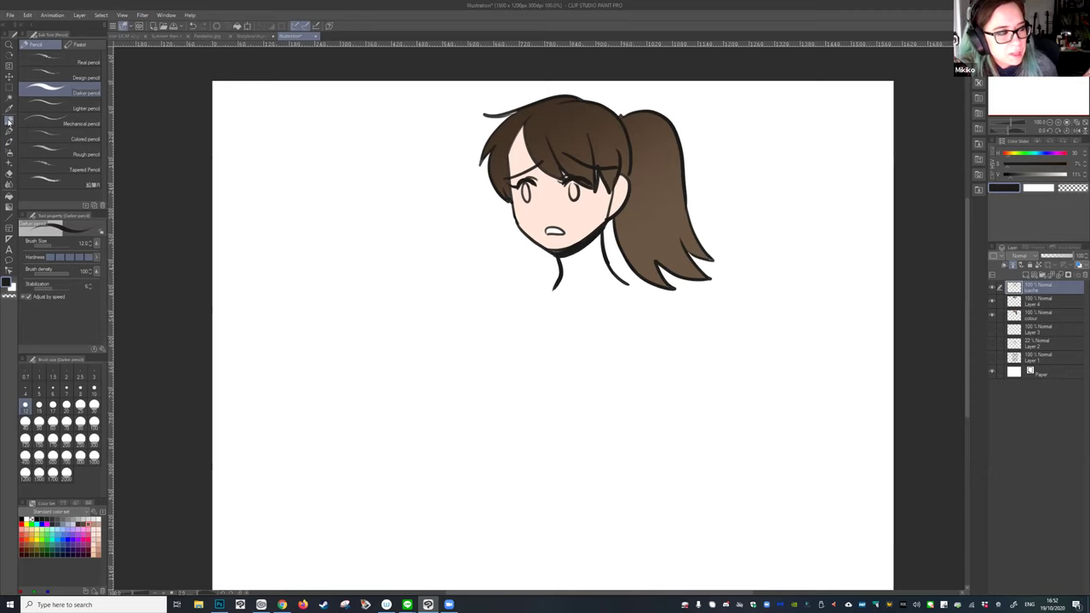
# Paint near-black diagonal strokes and dark and brown vertical strokes crossing them beside the head, using the Dense watercolor brush at size 30.
pyautogui.click(9, 130)
pyautogui.click(8, 119)
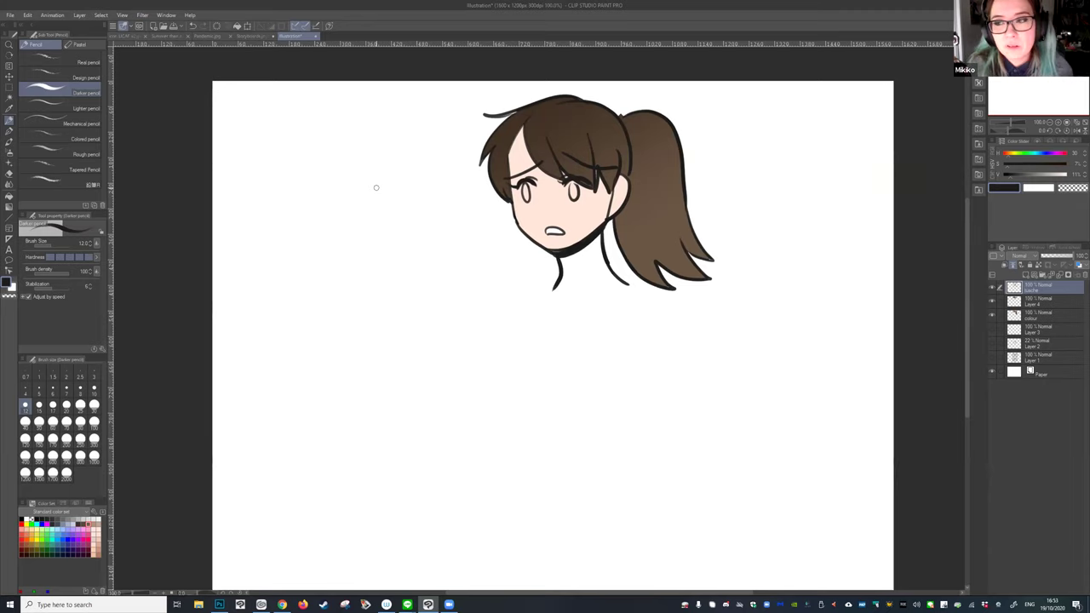
pyautogui.click(9, 142)
pyautogui.click(68, 89)
pyautogui.moveTo(316, 180); pyautogui.dragTo(468, 230)
pyautogui.moveTo(368, 219); pyautogui.dragTo(494, 253)
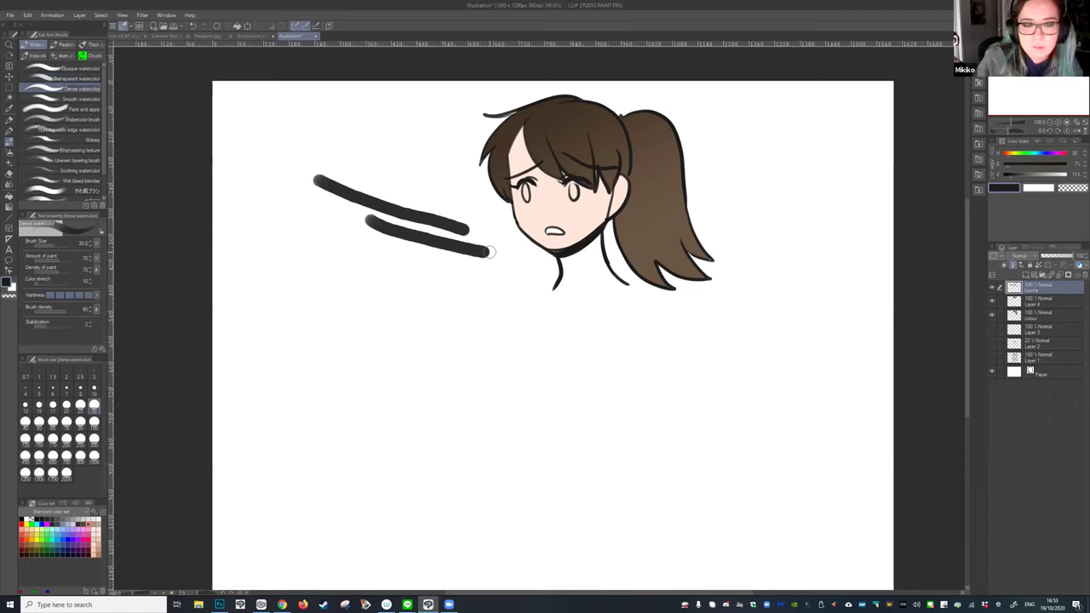
pyautogui.moveTo(423, 201); pyautogui.dragTo(399, 335)
pyautogui.moveTo(444, 197)
pyautogui.mouseDown()
pyautogui.moveTo(447, 331)
pyautogui.moveTo(459, 304)
pyautogui.mouseUp()
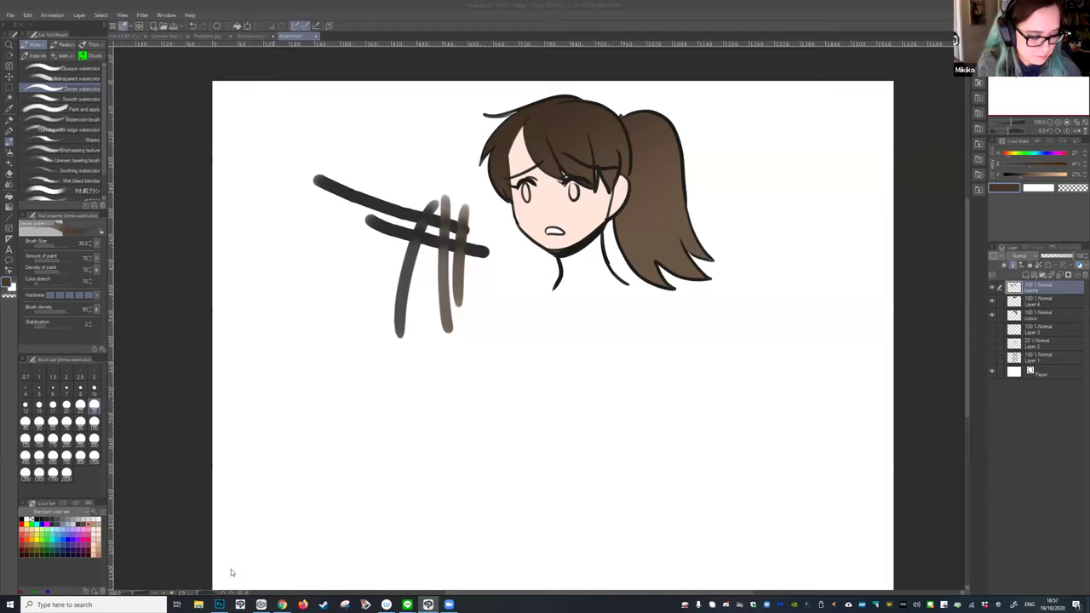
# Switch to Photoshop and view the "Emilea.jpg" illustration at 33.3%, showing the character's head and upper body.
pyautogui.click(219, 605)
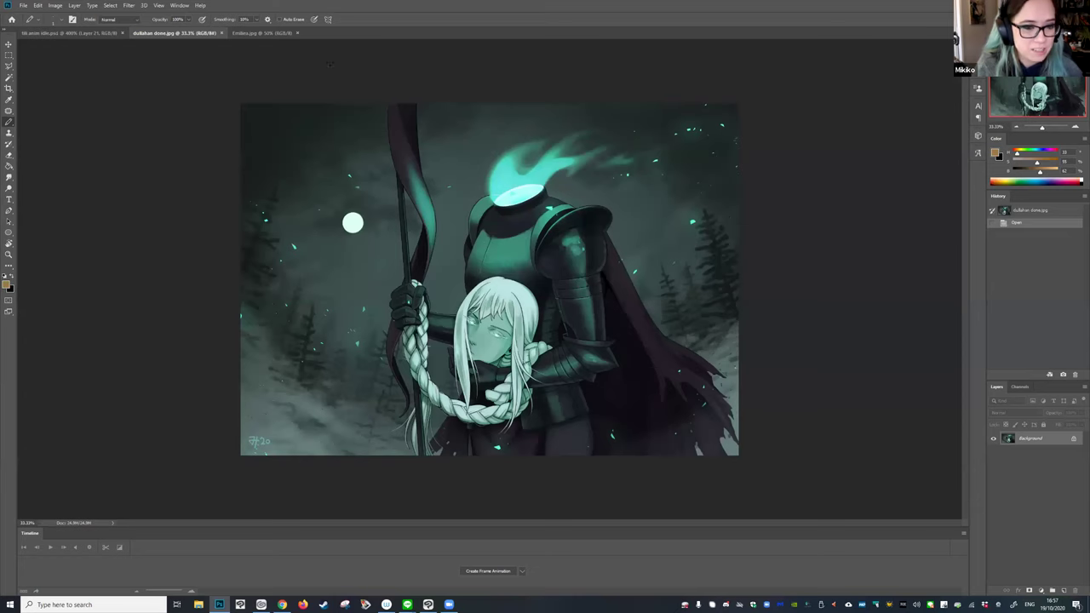
pyautogui.click(68, 32)
pyautogui.click(239, 33)
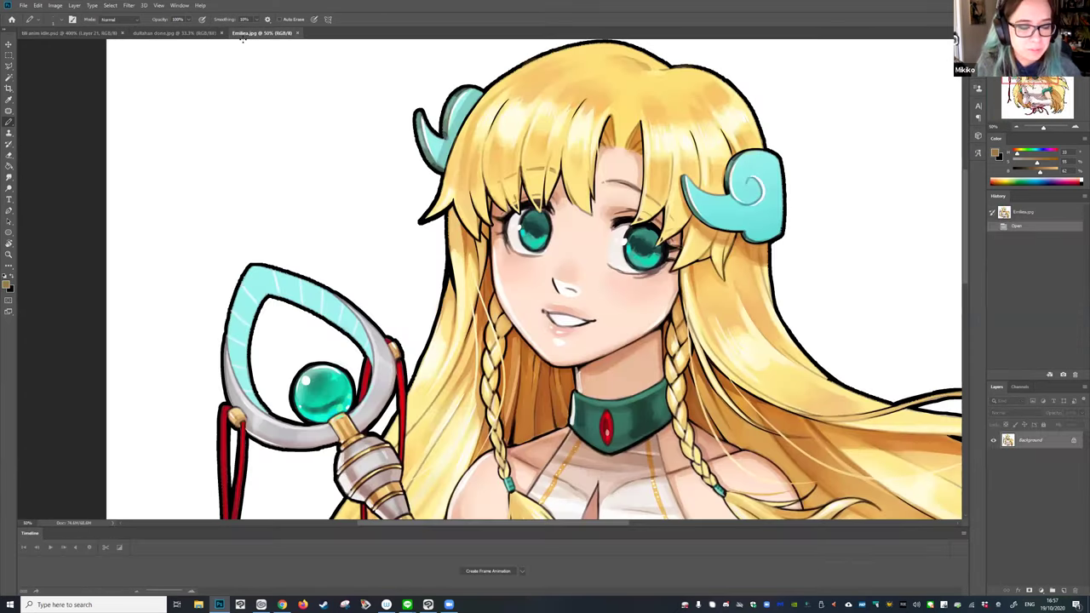
pyautogui.hotkey('ctrl', '-')
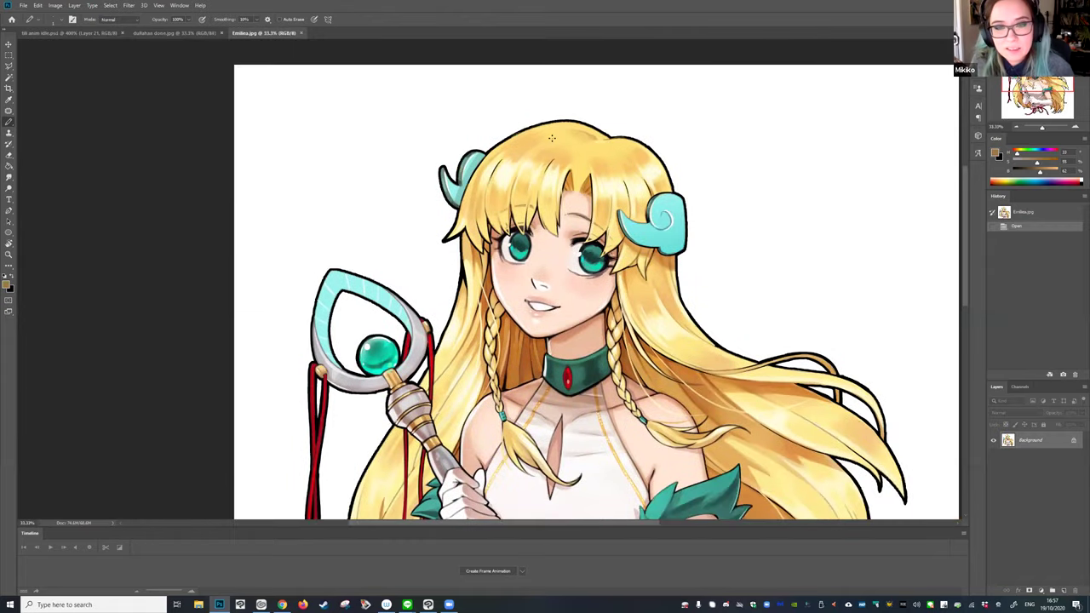
pyautogui.moveTo(721, 248); pyautogui.dragTo(709, 226)
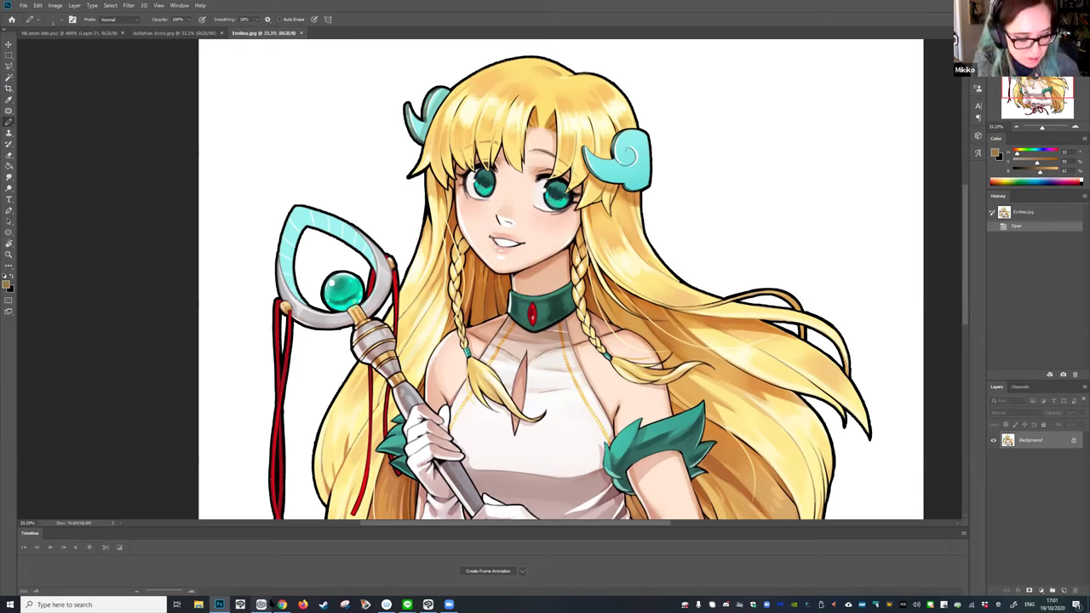
# Return to Clip Studio Paint and view the storyboards, the 2019/2020 comic and an enlarged "Summer then and now.jpg" page.
pyautogui.click(260, 604)
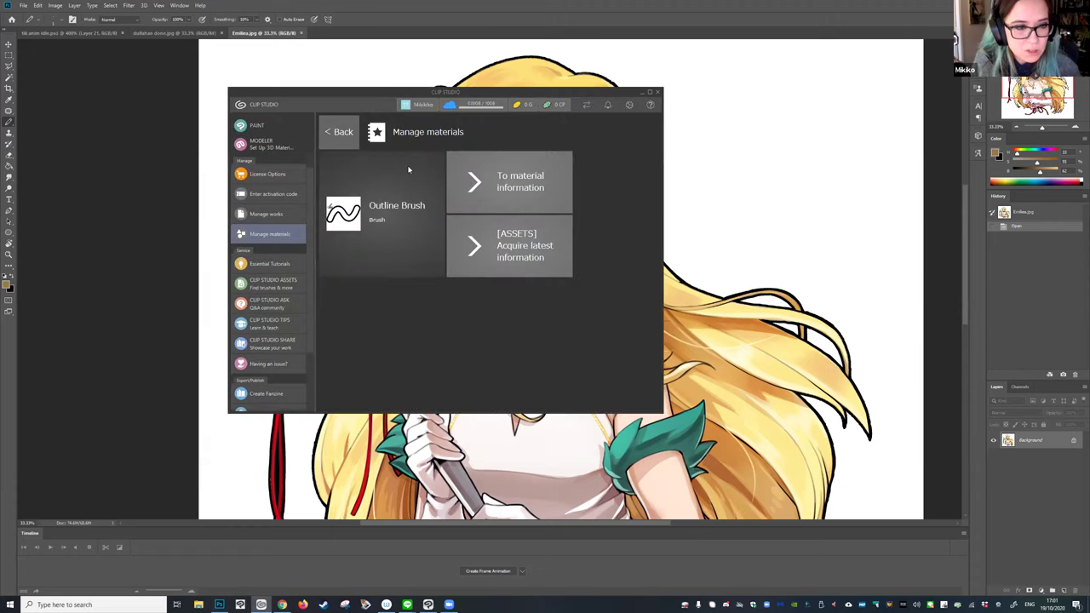
pyautogui.click(427, 604)
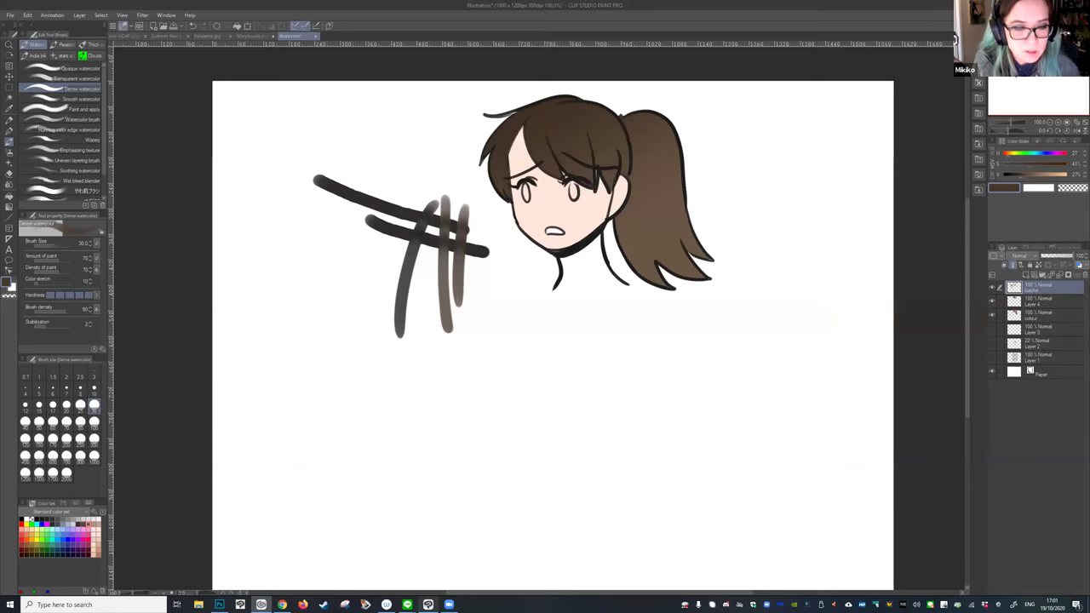
pyautogui.click(251, 37)
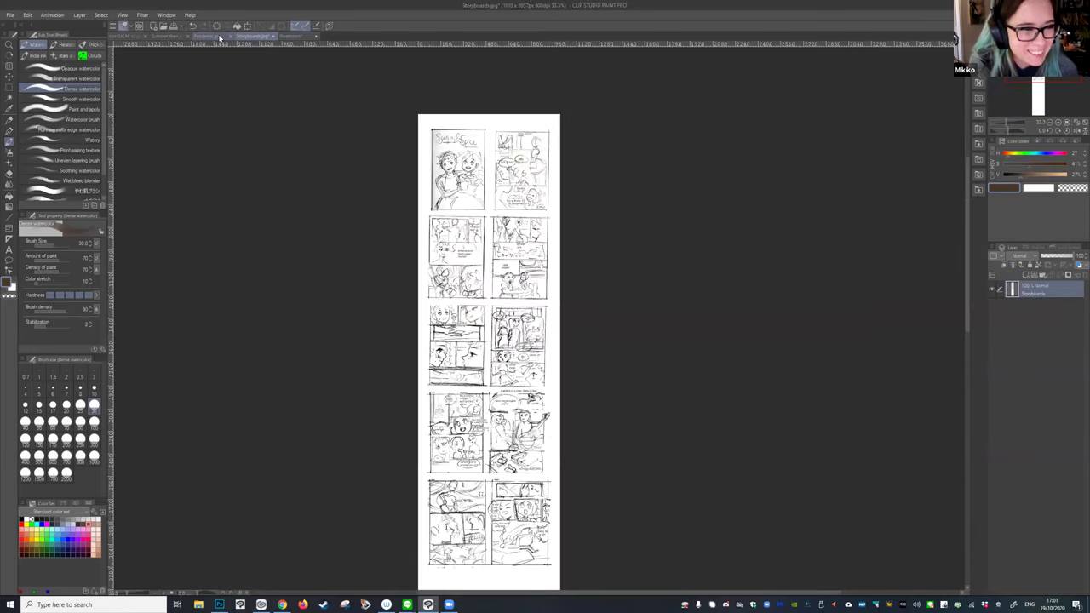
pyautogui.click(215, 36)
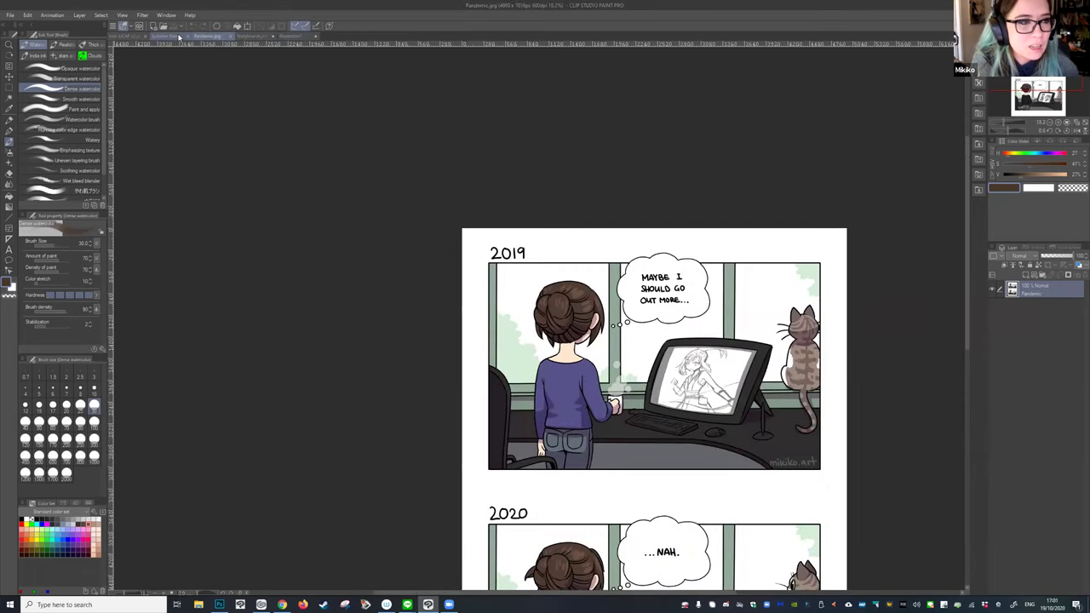
pyautogui.click(172, 37)
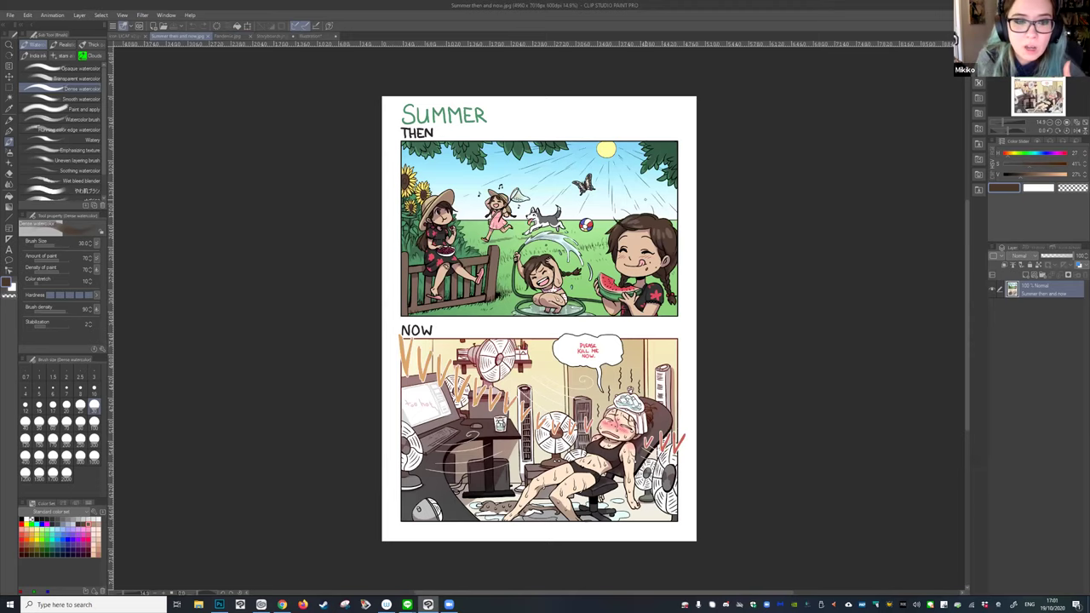
pyautogui.scroll(1, 543, 325)
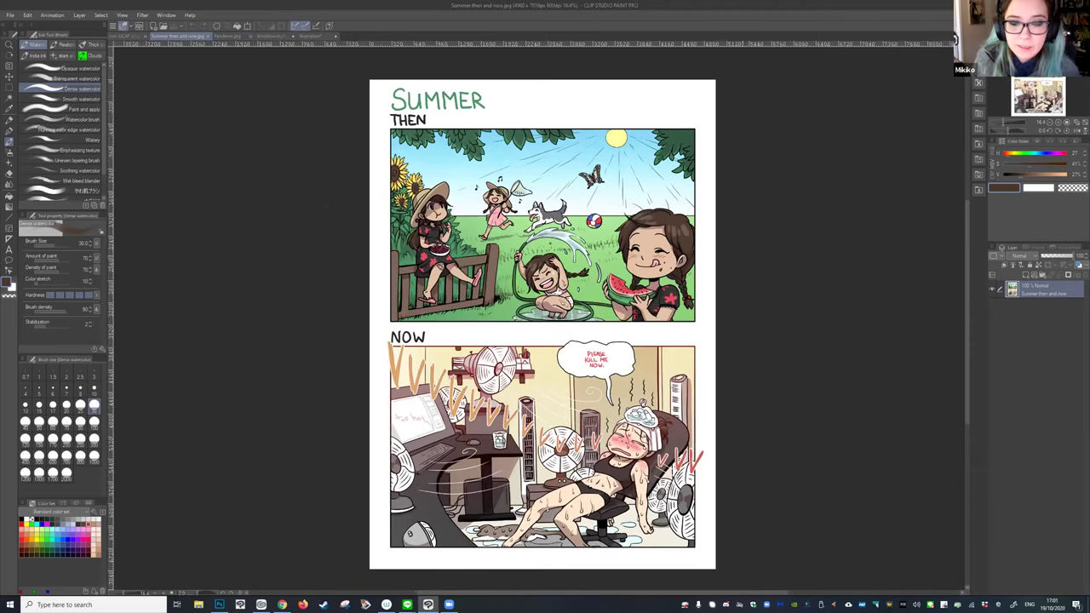
pyautogui.scroll(1, 543, 325)
pyautogui.moveTo(660, 331); pyautogui.dragTo(652, 320)
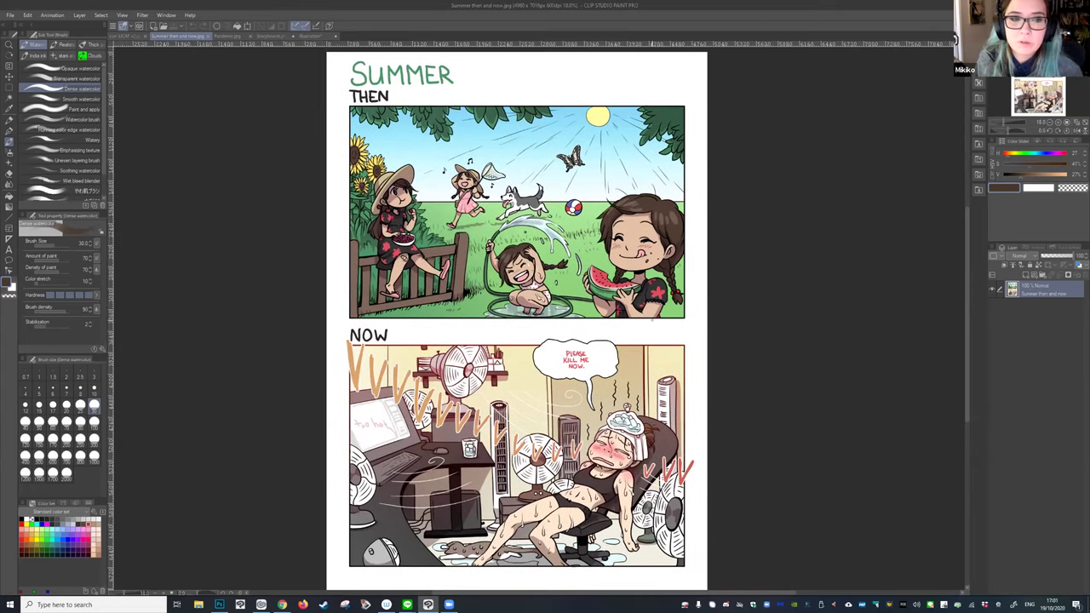
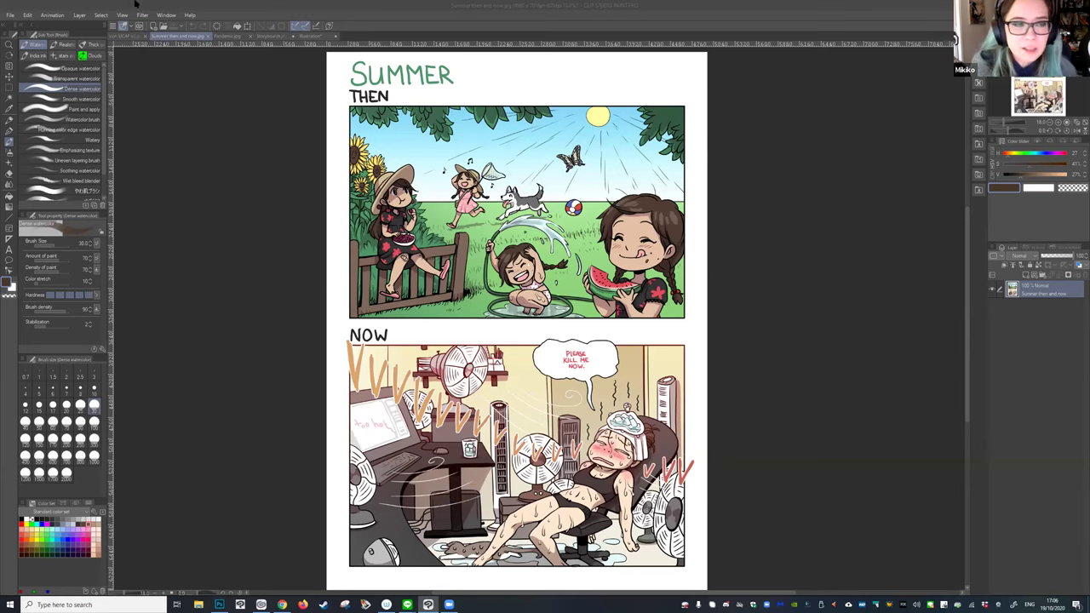
# Select the whole "Stella!" page sketch in the second row of the storyboards with a rectangular selection.
pyautogui.click(267, 37)
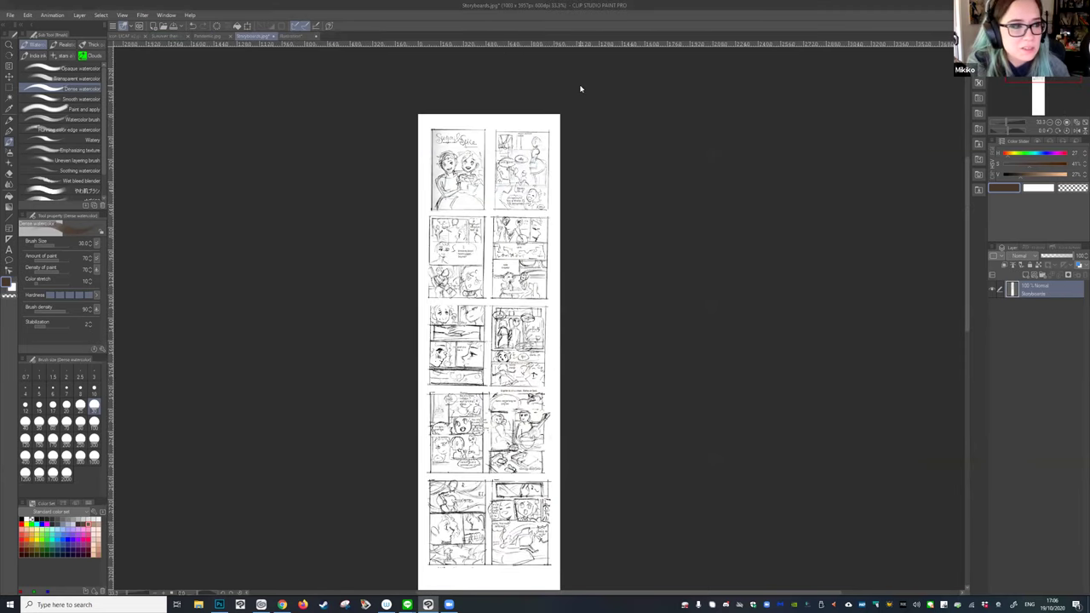
pyautogui.scroll(5, 511, 124)
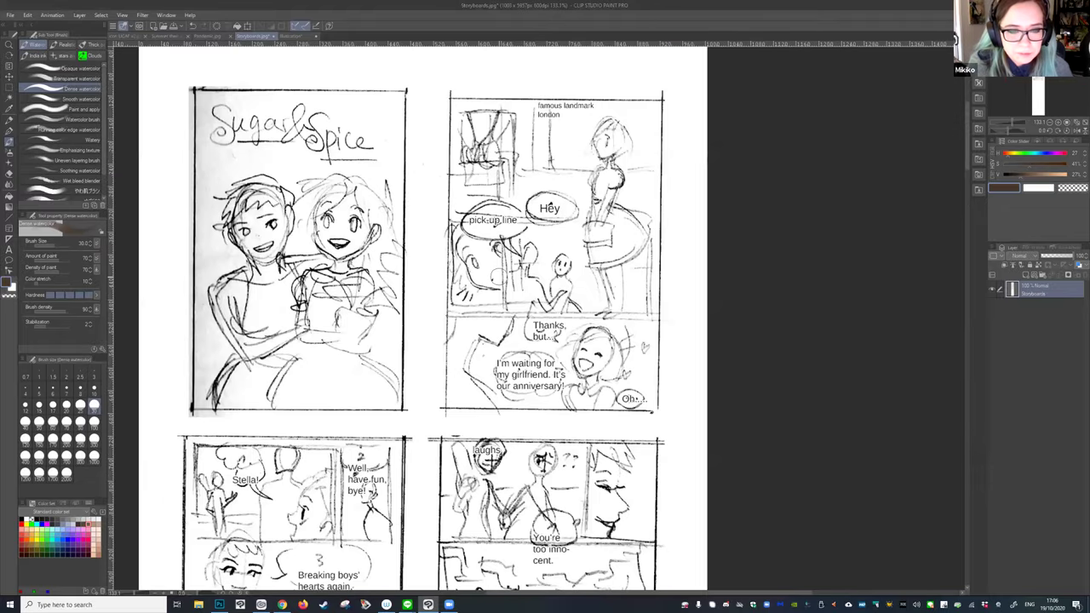
pyautogui.scroll(-1, 724, 296)
pyautogui.scroll(-3, 724, 296)
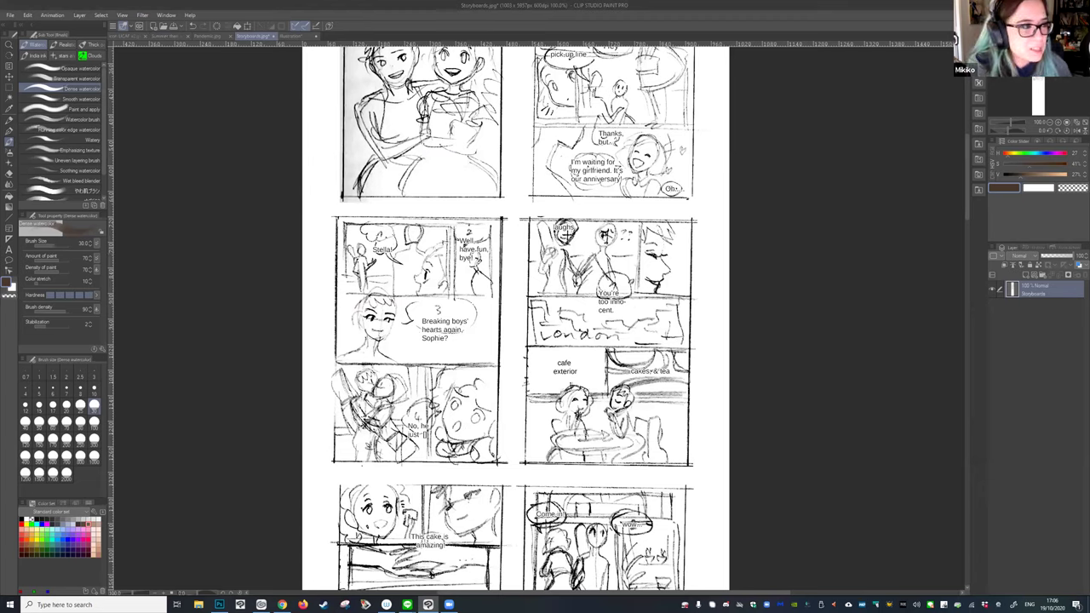
pyautogui.click(10, 86)
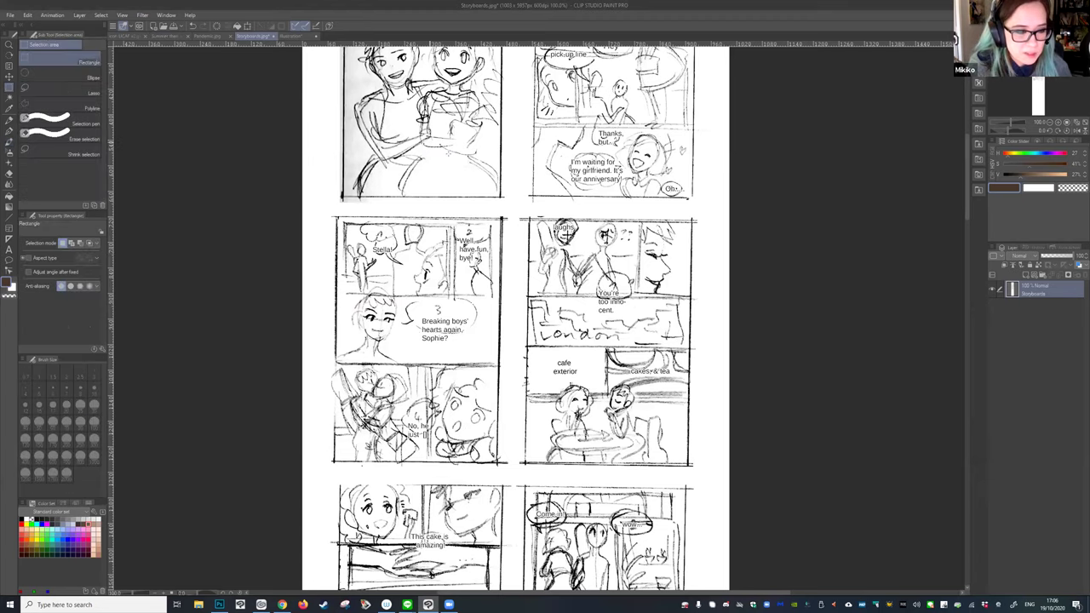
pyautogui.moveTo(331, 215); pyautogui.dragTo(502, 470)
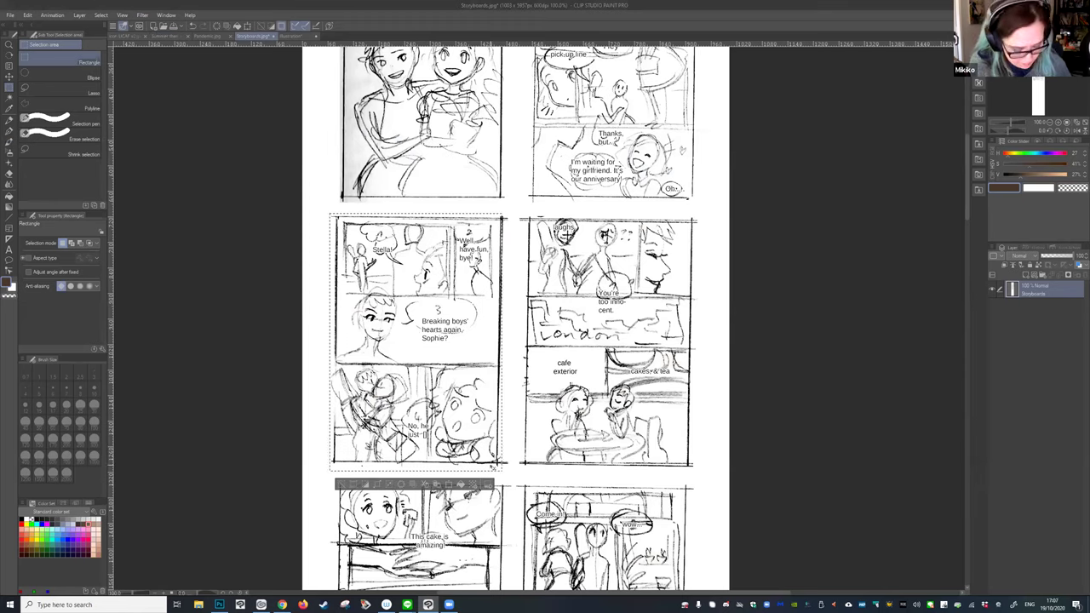
# Create a new 1600 x 1200 px illustration canvas at 300 dpi in colour with white paper.
pyautogui.click(10, 16)
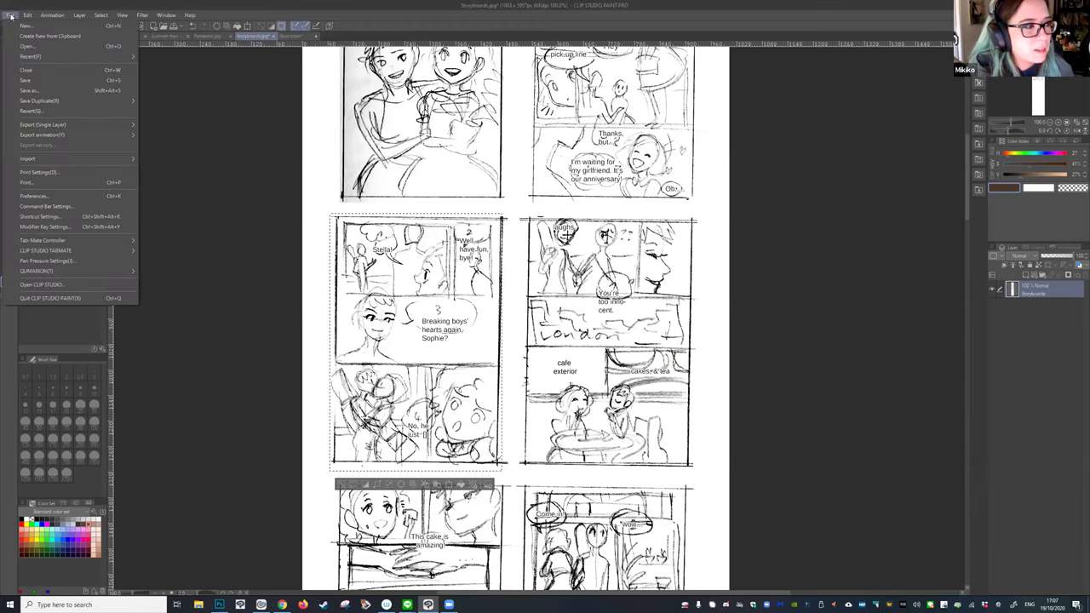
pyautogui.click(26, 26)
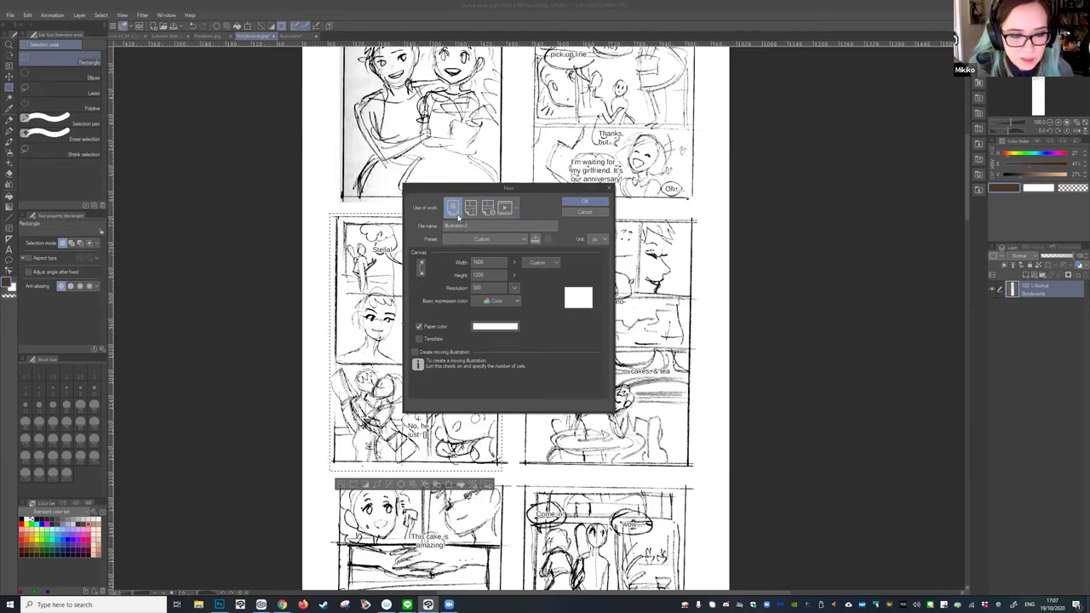
pyautogui.click(492, 240)
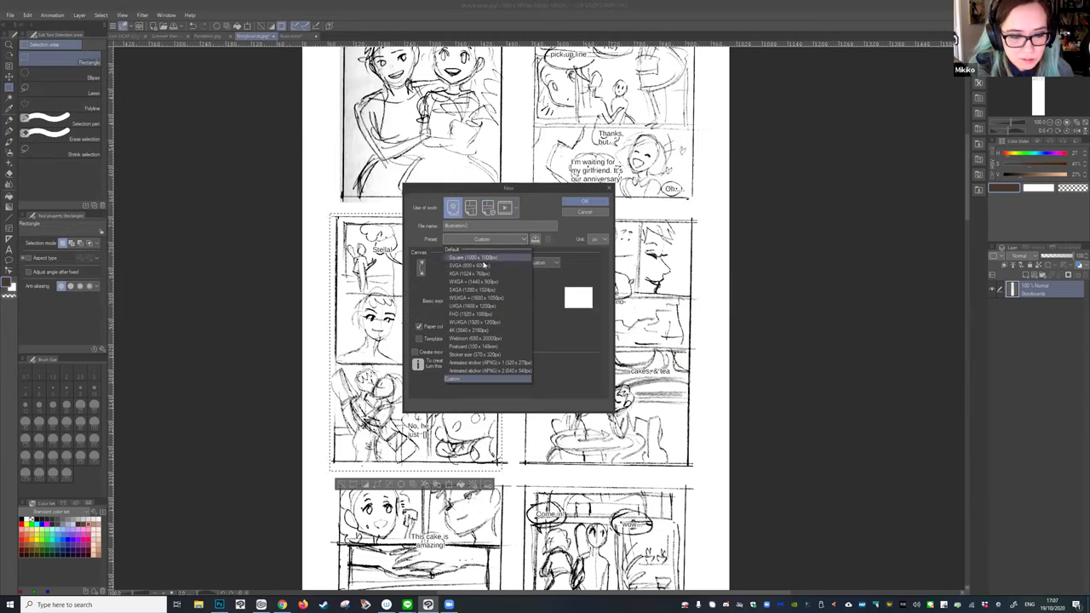
pyautogui.click(457, 394)
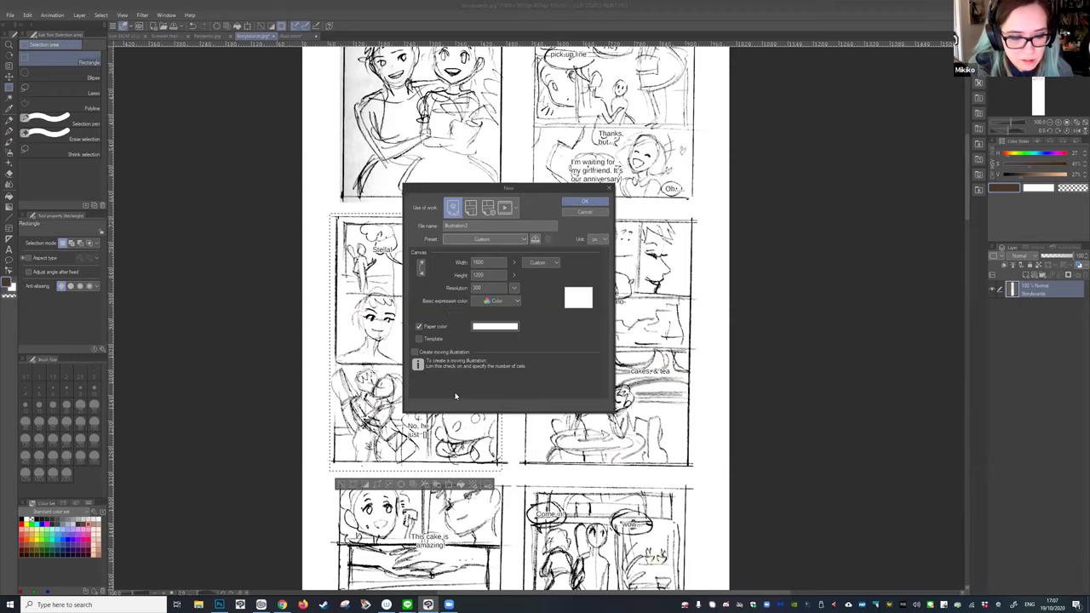
pyautogui.click(585, 202)
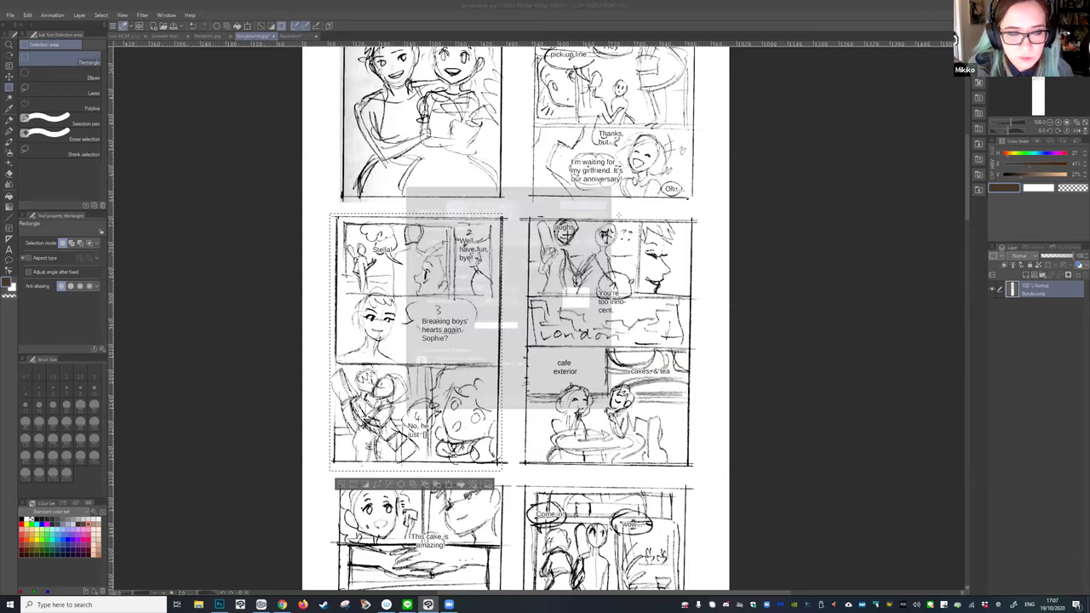
# Paste the storyboard page into the new canvas, move it near the upper edge and scale it to about 195%.
pyautogui.hotkey('ctrl', 'v')
pyautogui.press('k')
pyautogui.moveTo(441, 207); pyautogui.dragTo(486, 133)
pyautogui.hotkey('ctrl', 't')
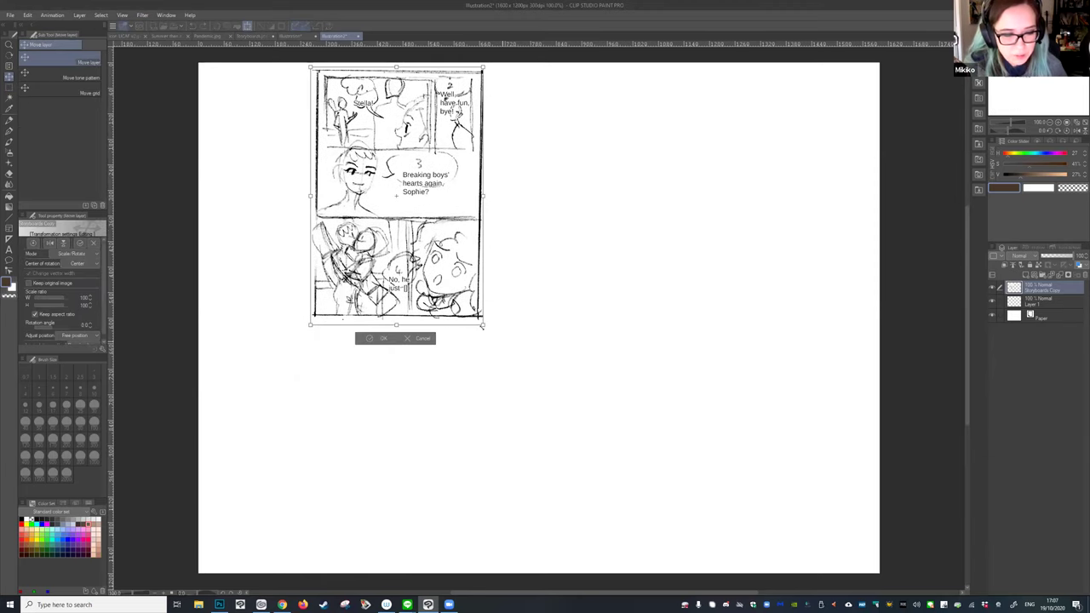
pyautogui.moveTo(481, 325); pyautogui.dragTo(647, 569)
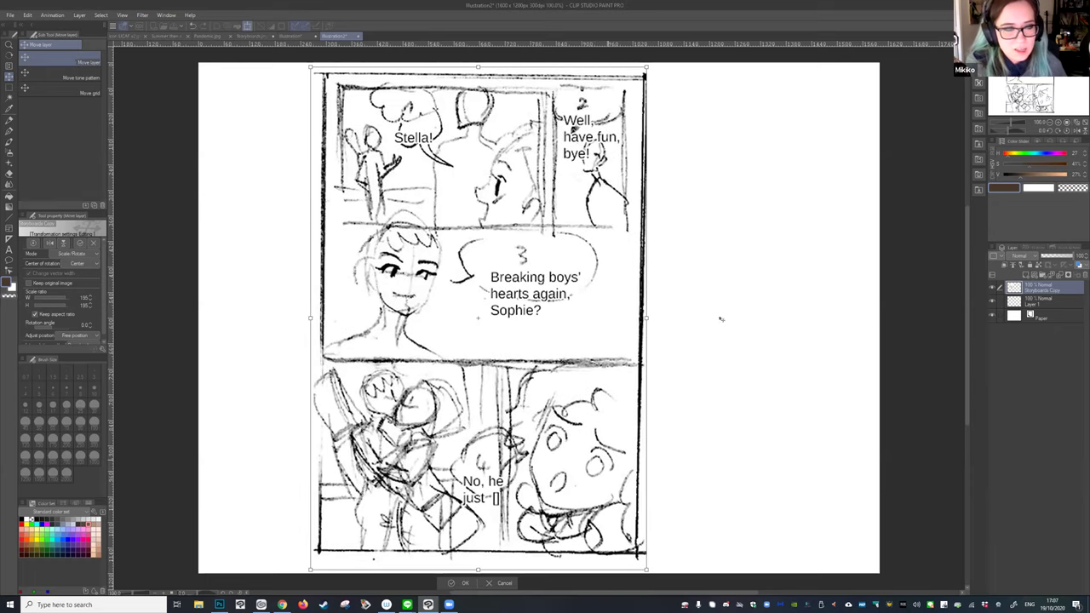
pyautogui.press('Return')
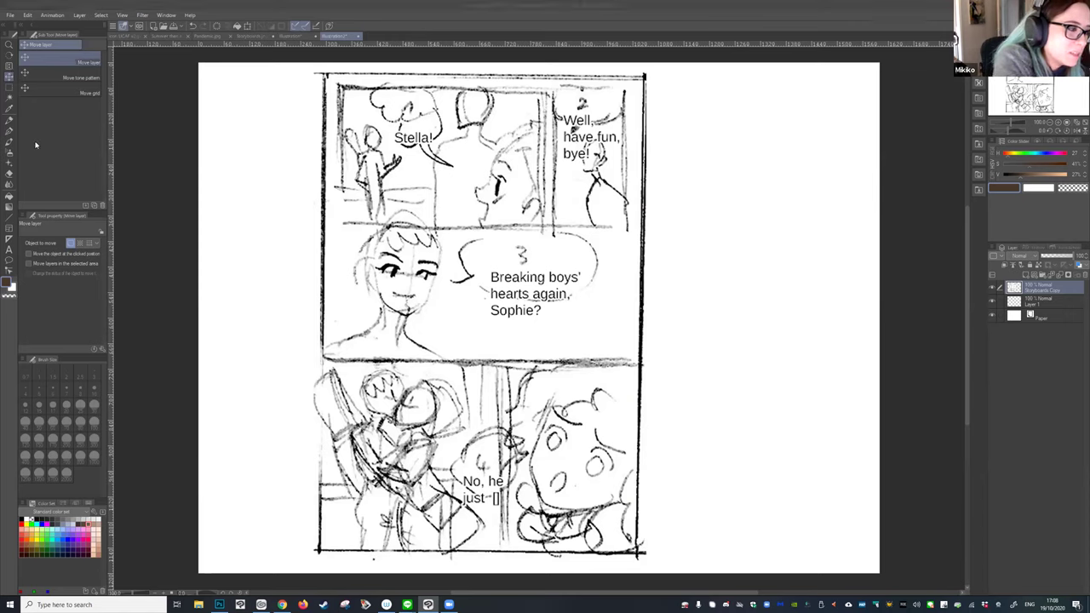
# Draw an oval speech balloon with a small downward tail beside the storyboard page using the Tapered Pen at size 17.
pyautogui.click(8, 128)
pyautogui.moveTo(739, 113)
pyautogui.mouseDown()
pyautogui.moveTo(689, 198)
pyautogui.moveTo(736, 221)
pyautogui.moveTo(757, 110)
pyautogui.moveTo(833, 134)
pyautogui.moveTo(848, 160)
pyautogui.mouseUp()
pyautogui.moveTo(742, 217)
pyautogui.mouseDown()
pyautogui.moveTo(813, 210)
pyautogui.moveTo(838, 195)
pyautogui.moveTo(846, 155)
pyautogui.mouseUp()
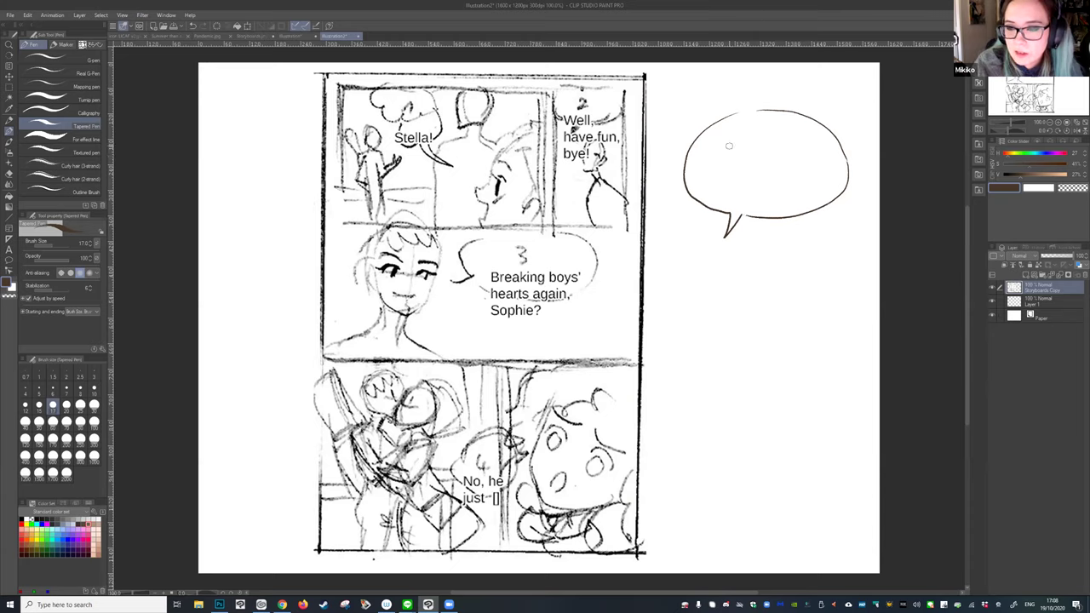
# Try lettering "TEXT" so large that it fills the speech balloon and touches its outline, and undo the lettering.
pyautogui.moveTo(725, 142)
pyautogui.mouseDown()
pyautogui.moveTo(723, 196)
pyautogui.moveTo(763, 134)
pyautogui.moveTo(771, 193)
pyautogui.mouseUp()
pyautogui.moveTo(740, 169)
pyautogui.mouseDown()
pyautogui.moveTo(769, 168)
pyautogui.moveTo(810, 199)
pyautogui.mouseUp()
pyautogui.moveTo(805, 141)
pyautogui.mouseDown()
pyautogui.moveTo(763, 200)
pyautogui.moveTo(833, 136)
pyautogui.moveTo(823, 194)
pyautogui.moveTo(839, 206)
pyautogui.mouseUp()
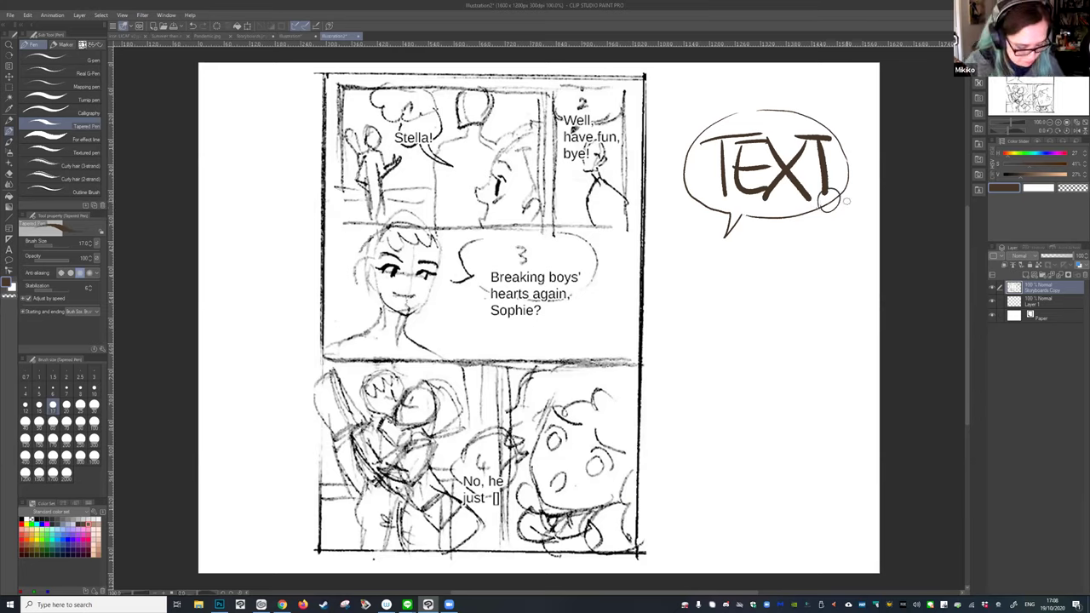
pyautogui.hotkey('ctrl', 'z')
pyautogui.hotkey('ctrl', 'z')
pyautogui.hotkey('ctrl', 'z')
pyautogui.hotkey('ctrl', 'z')
pyautogui.hotkey('ctrl', 'z')
pyautogui.hotkey('ctrl', 'z')
pyautogui.hotkey('ctrl', 'z')
pyautogui.hotkey('ctrl', 'z')
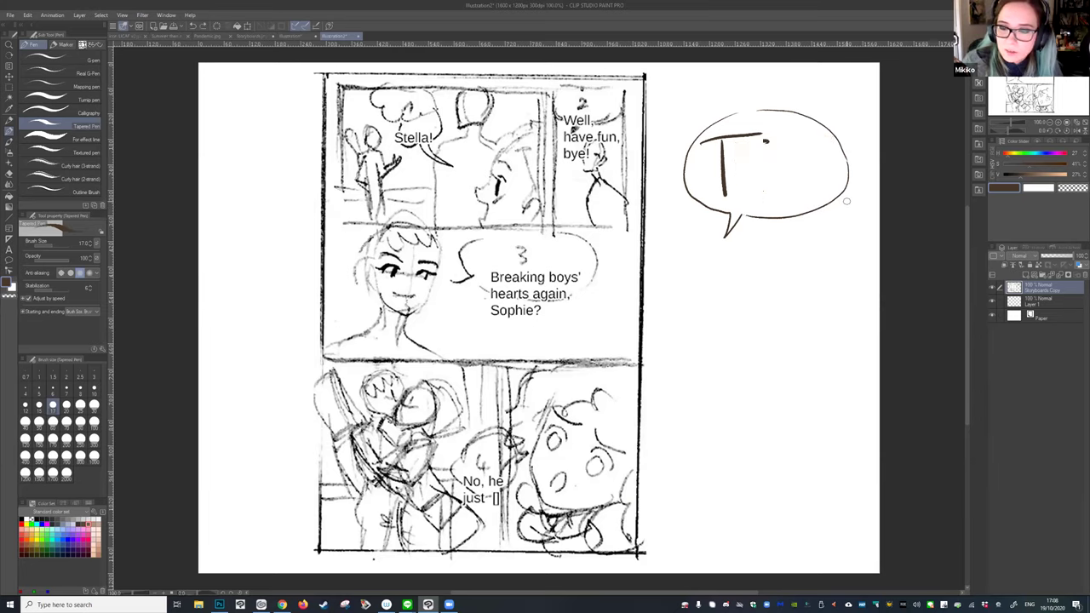
pyautogui.hotkey('ctrl', 'z')
# Hand-letter a smaller "TEXT" in the middle of the speech balloon, leaving clear space around it.
pyautogui.moveTo(716, 152)
pyautogui.mouseDown()
pyautogui.moveTo(746, 150)
pyautogui.moveTo(732, 179)
pyautogui.moveTo(752, 153)
pyautogui.moveTo(802, 175)
pyautogui.mouseUp()
pyautogui.moveTo(800, 149)
pyautogui.mouseDown()
pyautogui.moveTo(775, 177)
pyautogui.moveTo(820, 149)
pyautogui.moveTo(812, 177)
pyautogui.mouseUp()
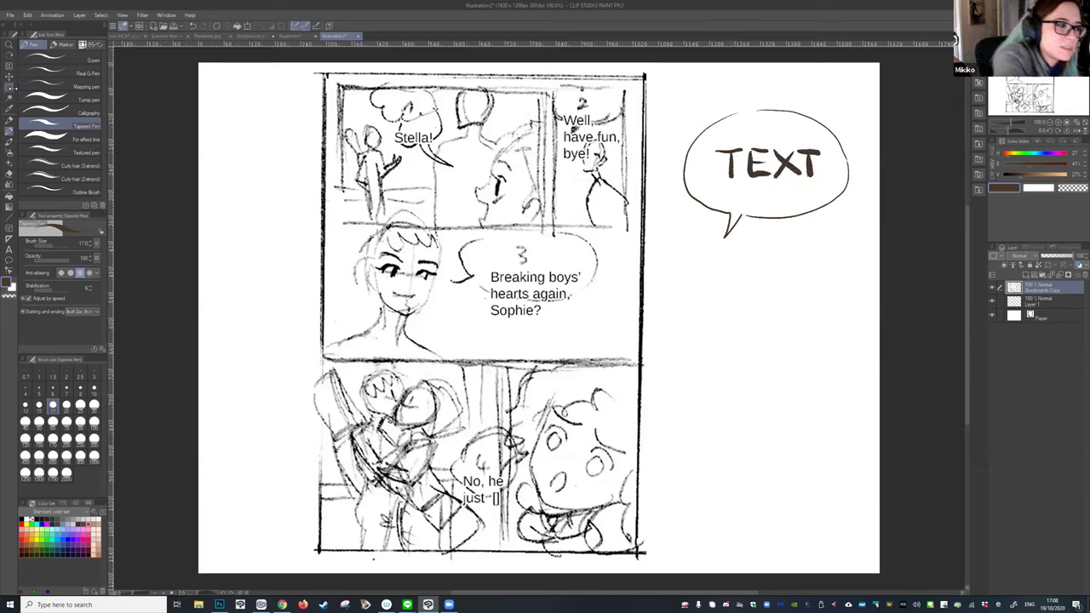
# Try adding extra letter Ts above, beside and below "TEXT" to crowd the speech balloon's outline, and undo them.
pyautogui.moveTo(716, 123)
pyautogui.mouseDown()
pyautogui.moveTo(745, 122)
pyautogui.moveTo(731, 147)
pyautogui.mouseUp()
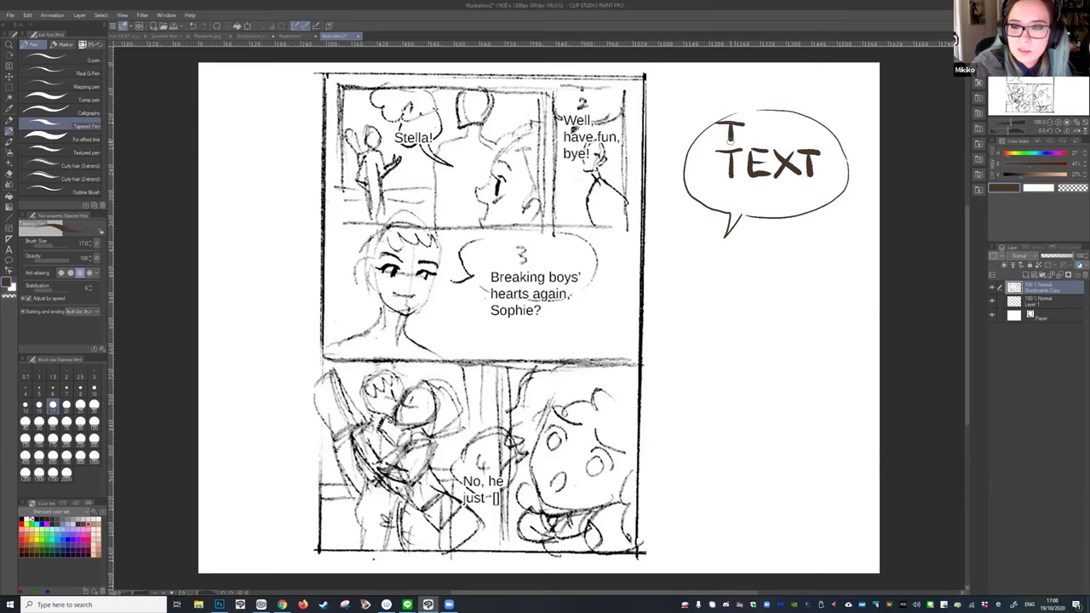
pyautogui.moveTo(822, 152)
pyautogui.mouseDown()
pyautogui.moveTo(847, 150)
pyautogui.moveTo(835, 176)
pyautogui.mouseUp()
pyautogui.moveTo(731, 184)
pyautogui.mouseDown()
pyautogui.moveTo(730, 211)
pyautogui.moveTo(743, 183)
pyautogui.mouseUp()
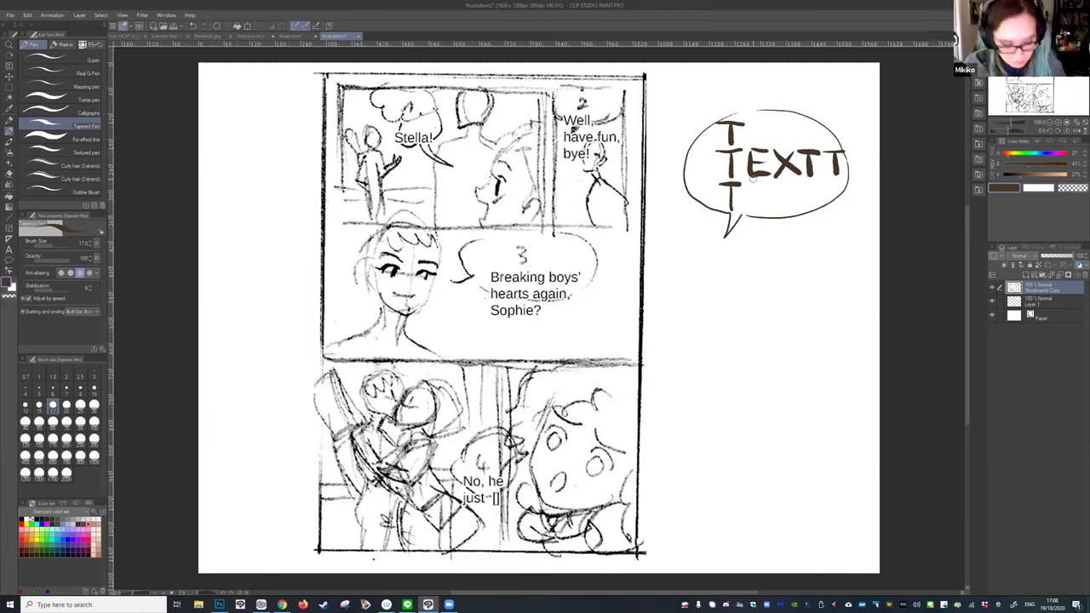
pyautogui.hotkey('ctrl', 'z')
pyautogui.hotkey('ctrl', 'z')
pyautogui.hotkey('ctrl', 'z')
pyautogui.hotkey('ctrl', 'z')
pyautogui.hotkey('ctrl', 'z')
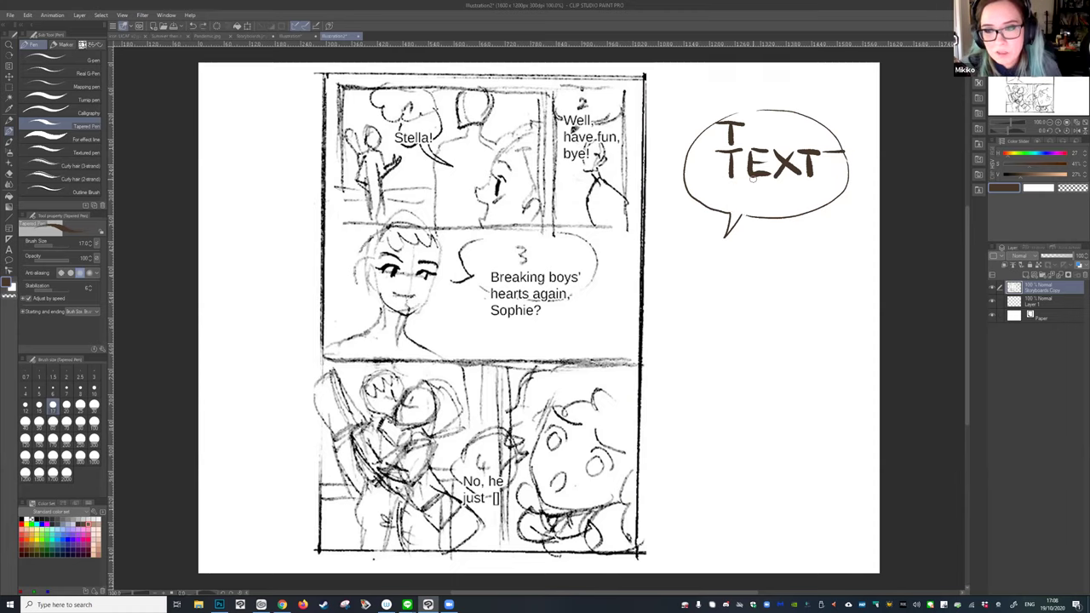
pyautogui.hotkey('ctrl', 'z')
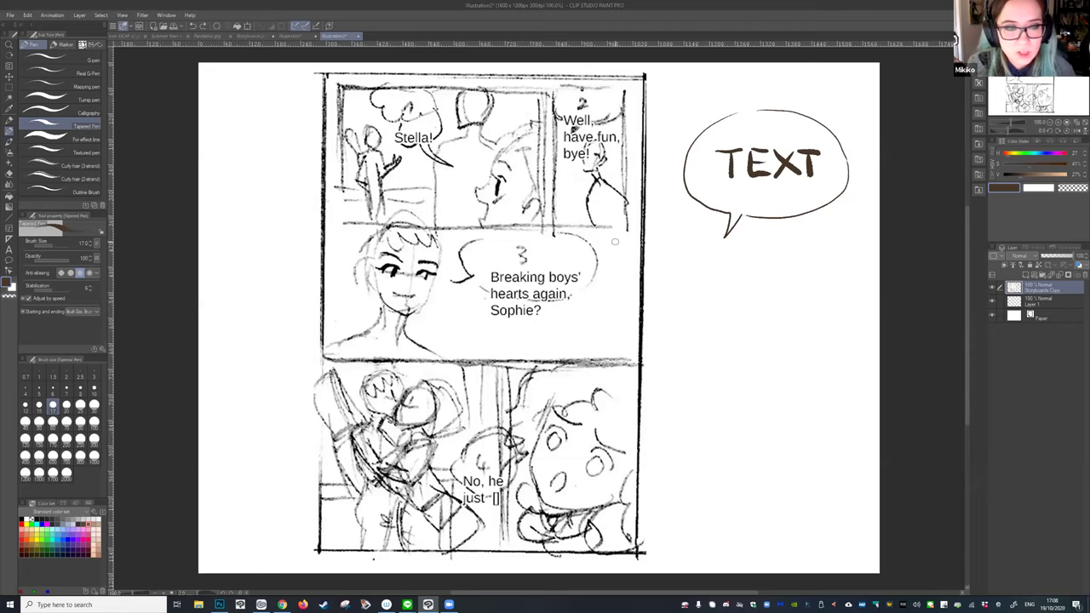
# Switch to the icon LICAF v2.jpg illustration and hand-letter "Danke!" in black with the Tapered Pen above the character's head.
pyautogui.scroll(-1, 591, 241)
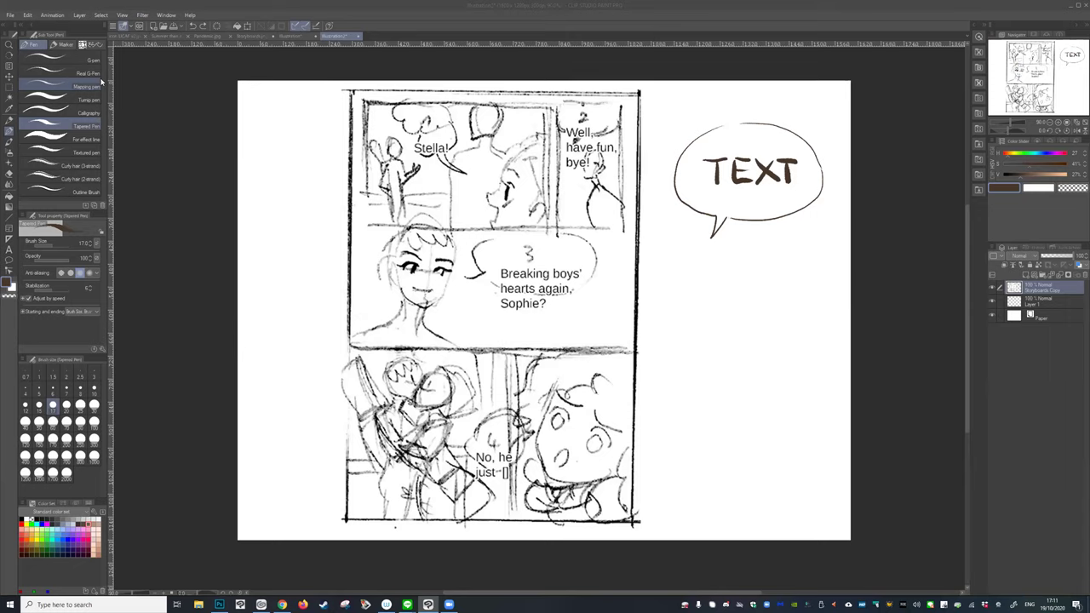
pyautogui.click(130, 36)
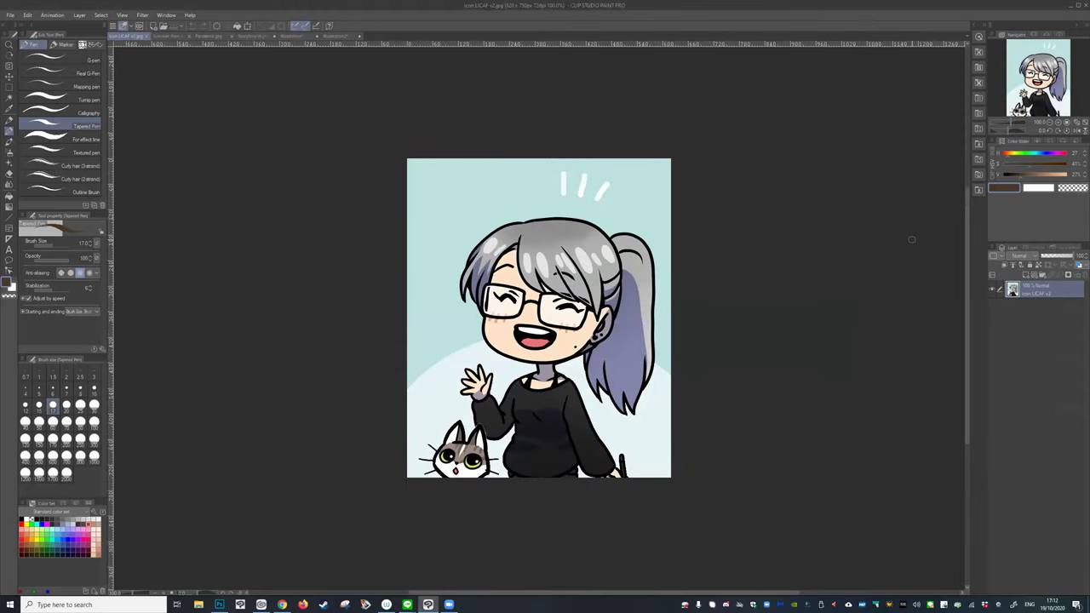
pyautogui.click(1003, 175)
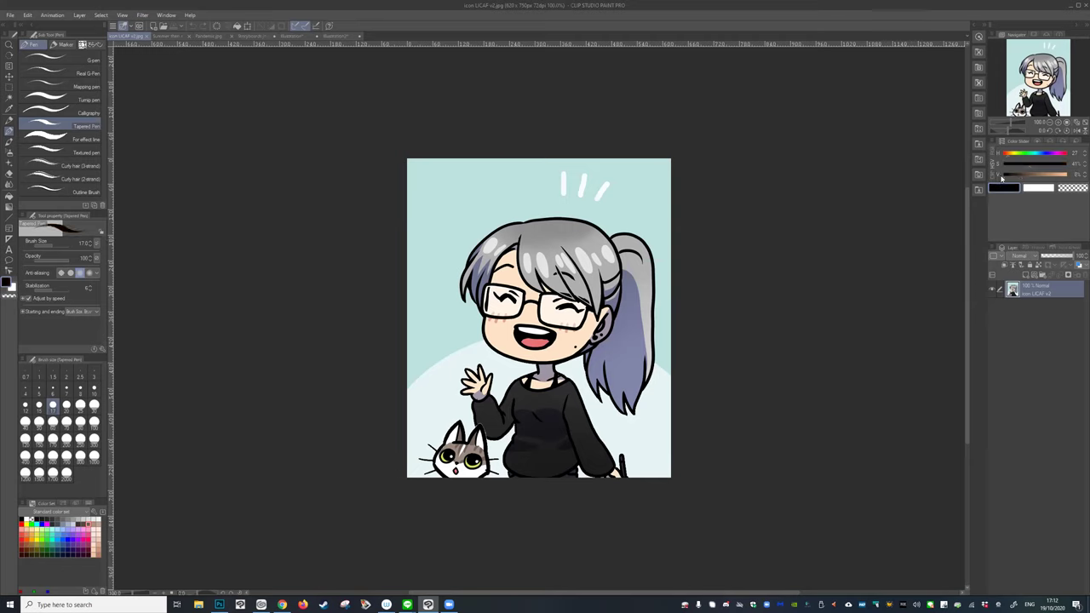
pyautogui.moveTo(442, 228); pyautogui.dragTo(440, 233)
pyautogui.moveTo(481, 191)
pyautogui.mouseDown()
pyautogui.moveTo(466, 217)
pyautogui.moveTo(491, 219)
pyautogui.mouseUp()
pyautogui.moveTo(492, 213)
pyautogui.mouseDown()
pyautogui.moveTo(502, 194)
pyautogui.moveTo(514, 209)
pyautogui.mouseUp()
pyautogui.moveTo(517, 167); pyautogui.dragTo(513, 210)
pyautogui.moveTo(534, 189); pyautogui.dragTo(555, 201)
pyautogui.moveTo(562, 164); pyautogui.dragTo(564, 194)
pyautogui.click(563, 201)
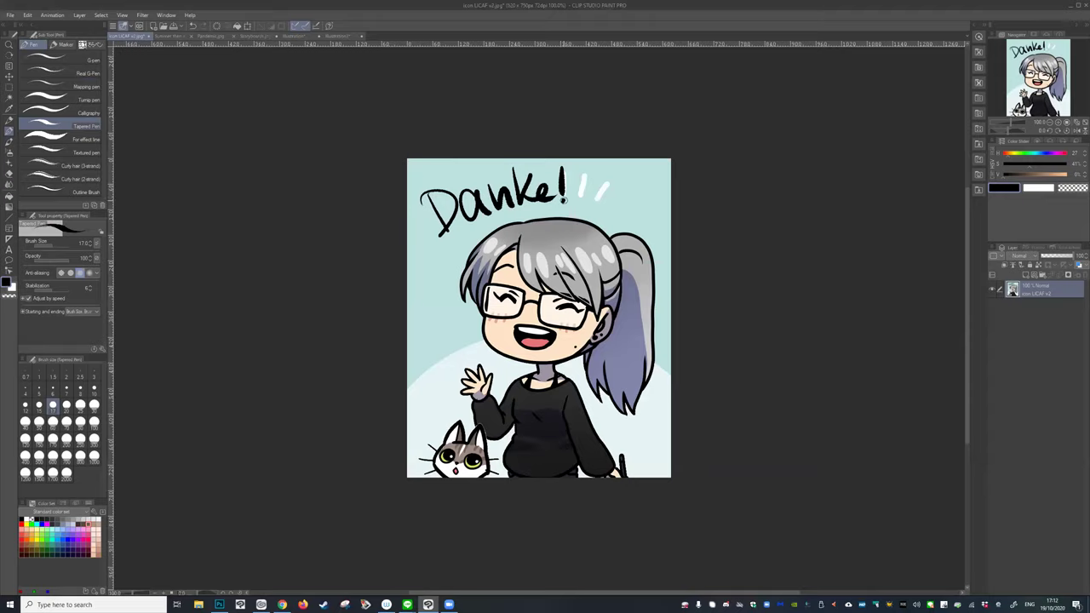